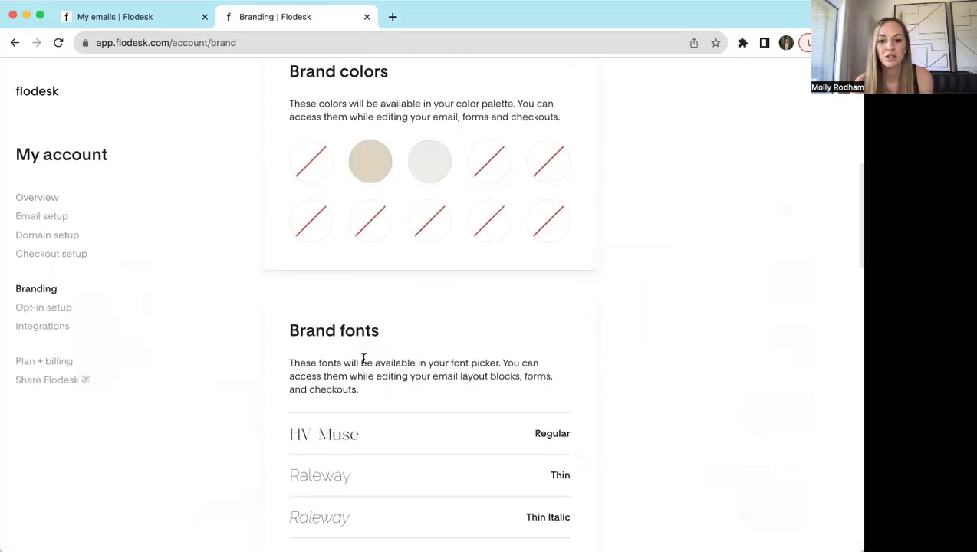
- Review the branding settings from brand fonts through company details, company address and social links to the Flodesk footer option
scroll(363, 358, down, 5)
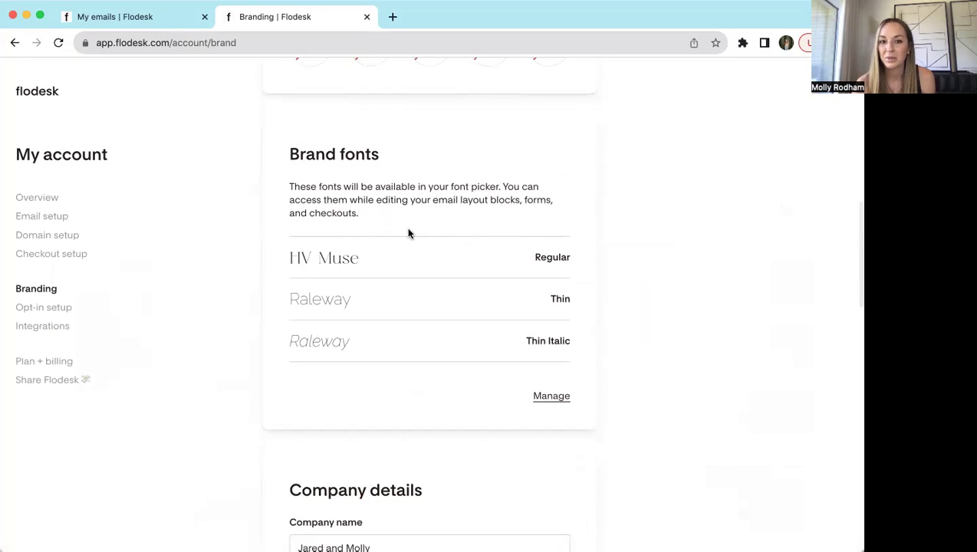
scroll(408, 234, down, 8)
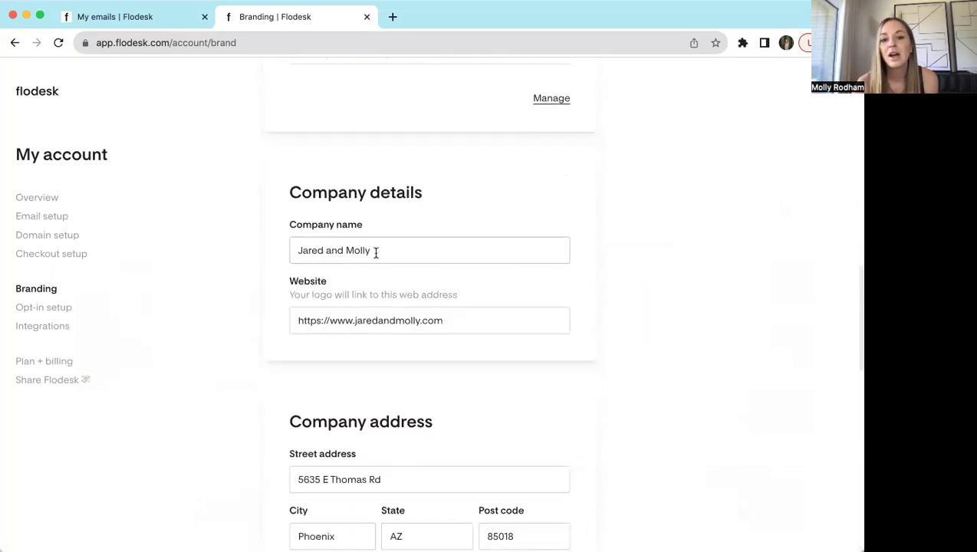
scroll(317, 374, down, 6)
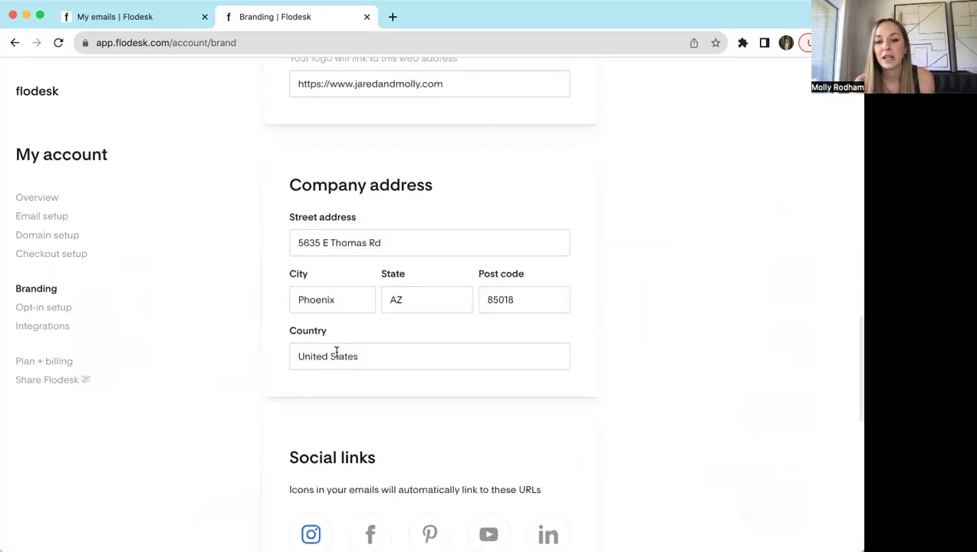
scroll(375, 338, down, 8)
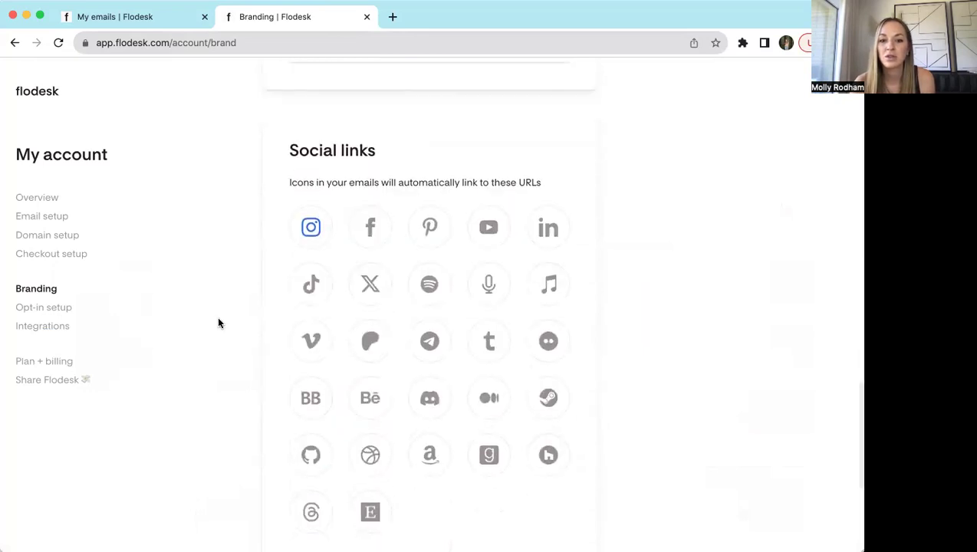
scroll(310, 406, down, 8)
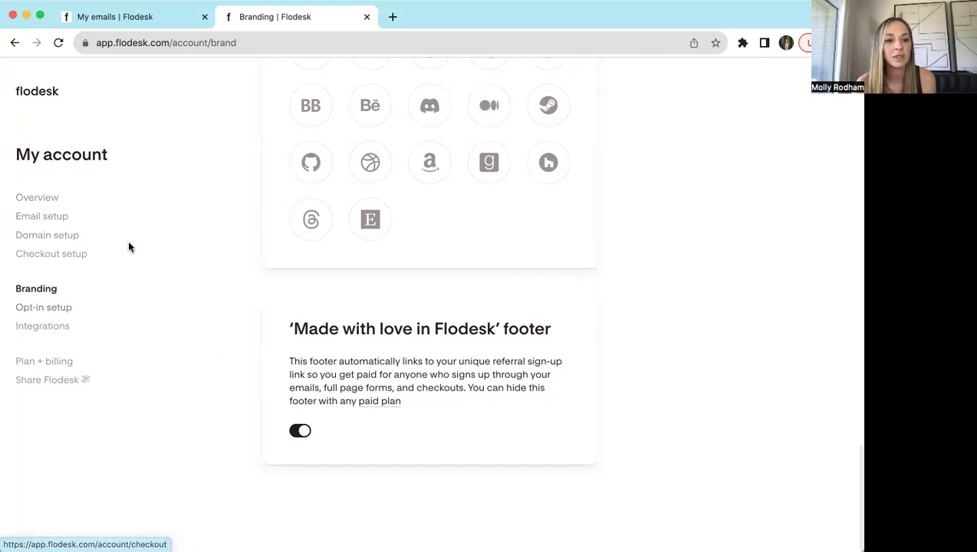
- Check the account's domain verification page and the opt-in setup with its double opt-in email and thank you page
click(47, 236)
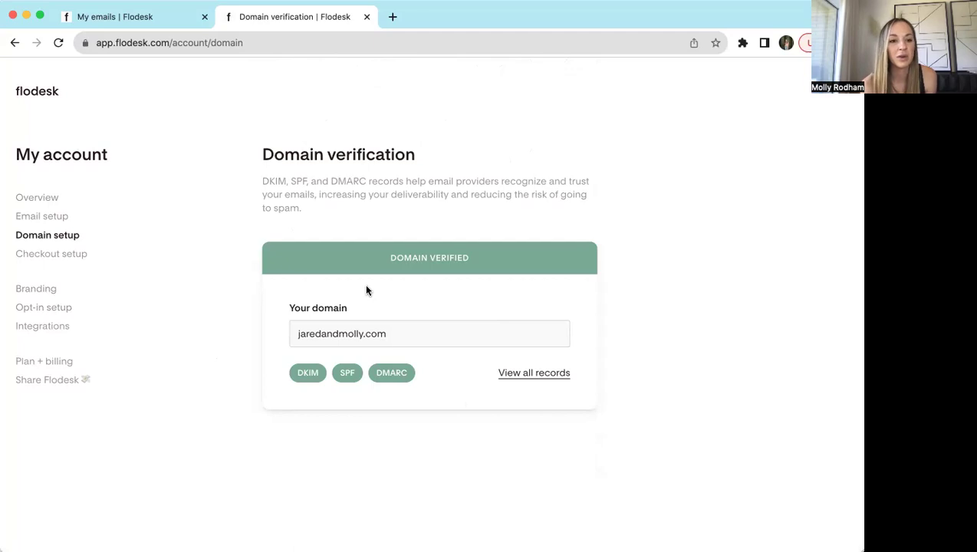
click(46, 308)
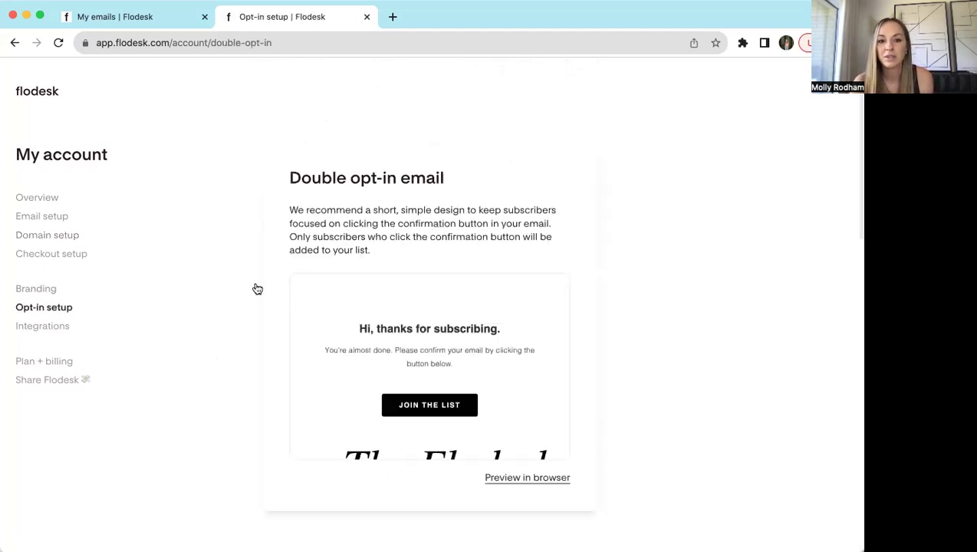
mouse_move(304, 334)
scroll(303, 331, down, 3)
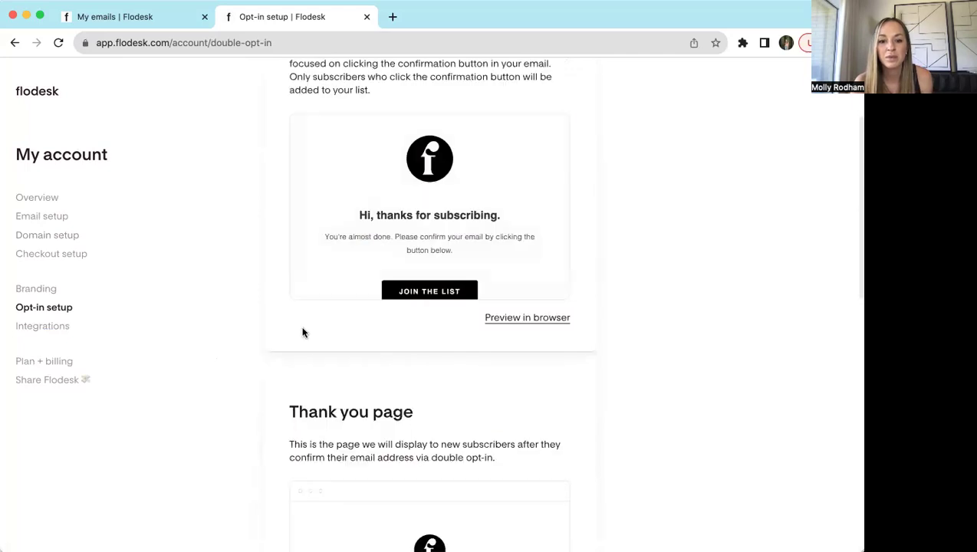
scroll(303, 331, up, 2)
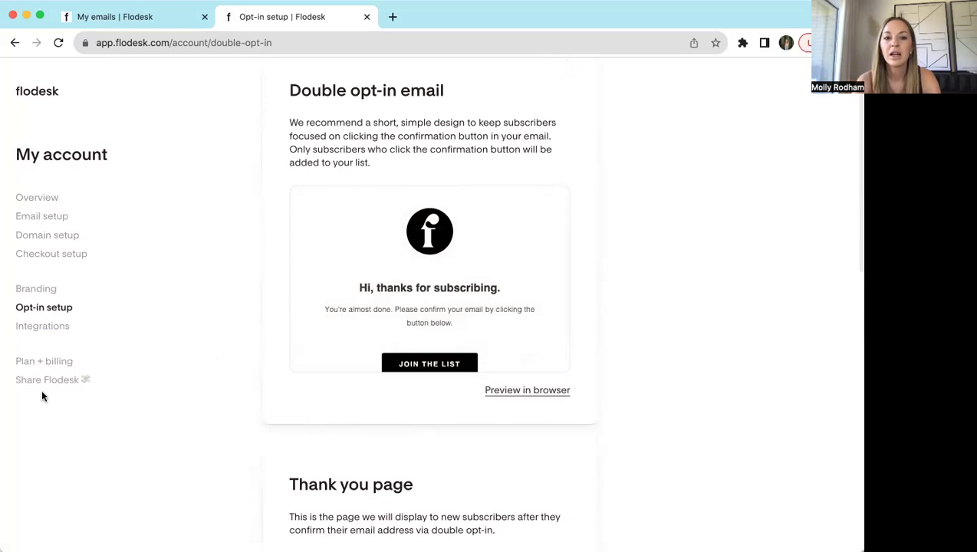
scroll(95, 191, up, 2)
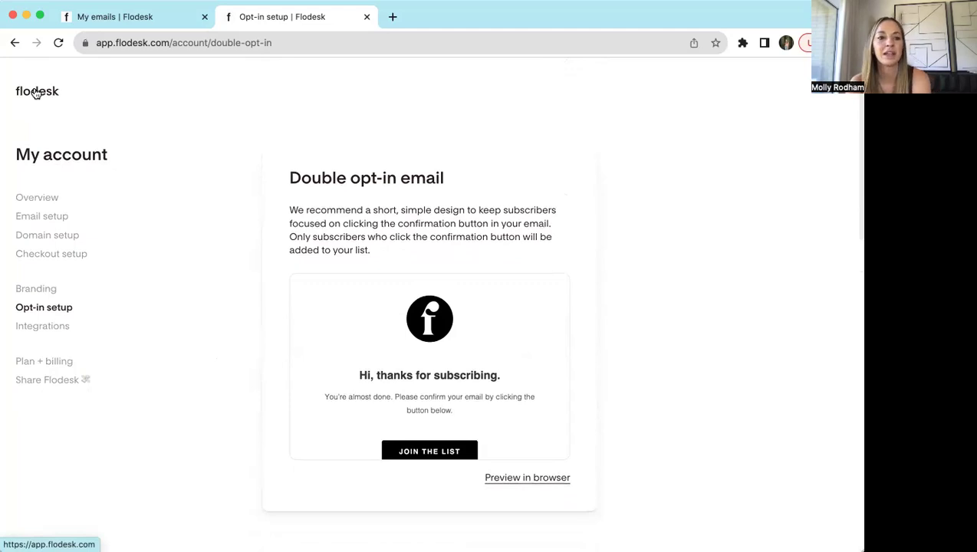
- Leave the account settings, open the CSV import for new subscribers in the audience area, and close it without uploading
click(36, 93)
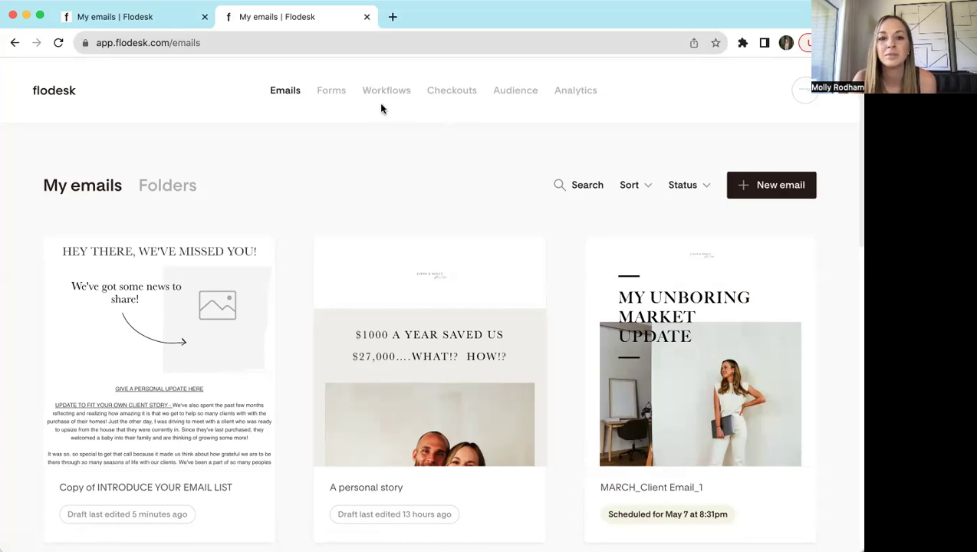
click(525, 92)
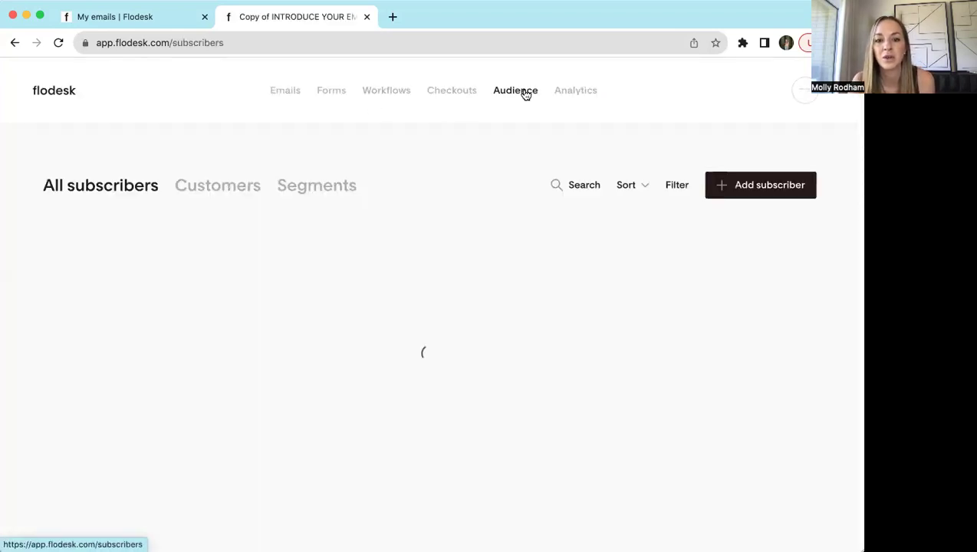
click(763, 187)
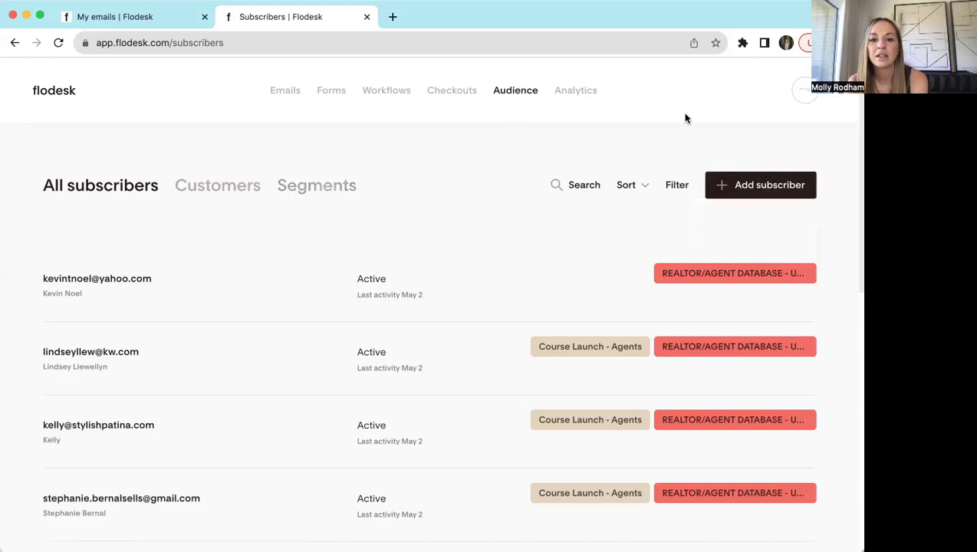
click(764, 188)
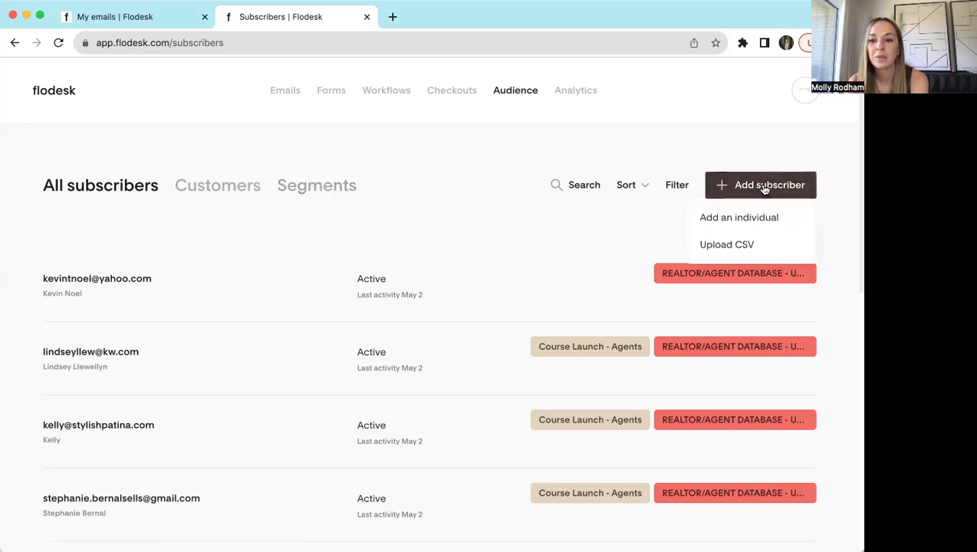
click(733, 245)
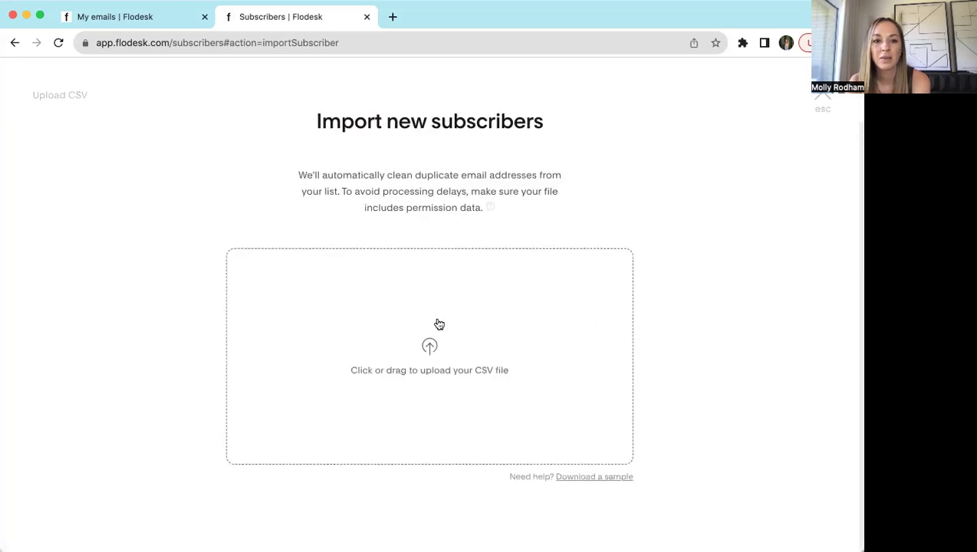
click(819, 99)
- Examine how the audience is divided into segments, including the client, lead and agent groups, and return to all subscribers
click(322, 186)
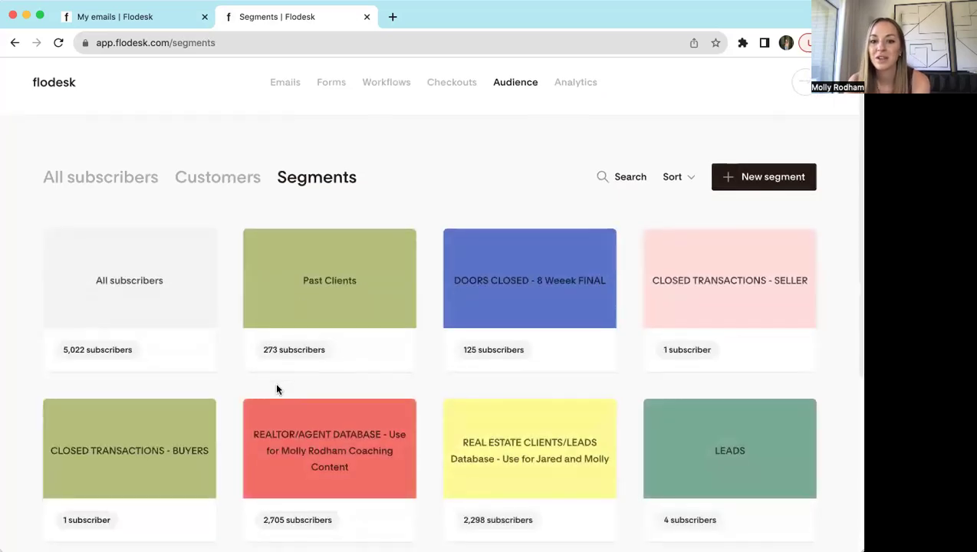
scroll(277, 390, down, 4)
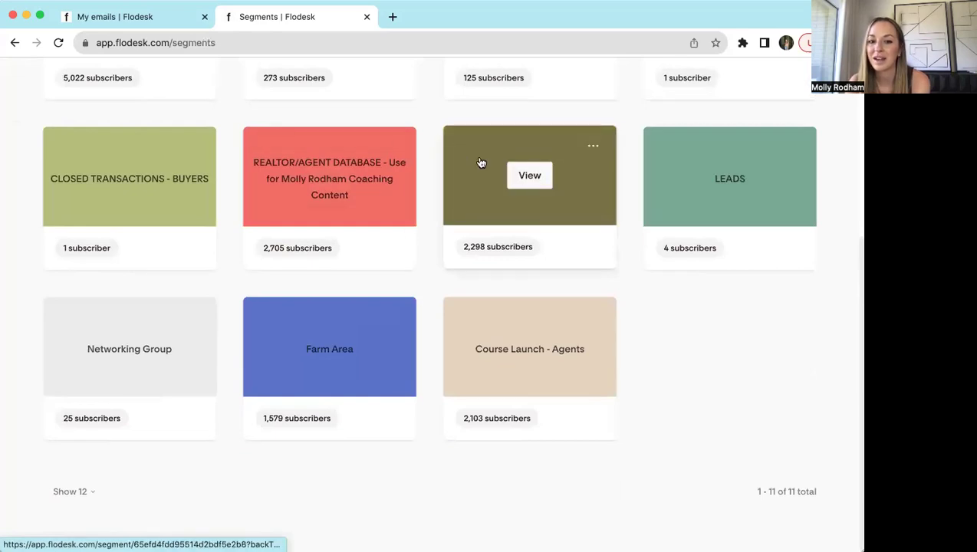
scroll(477, 162, up, 4)
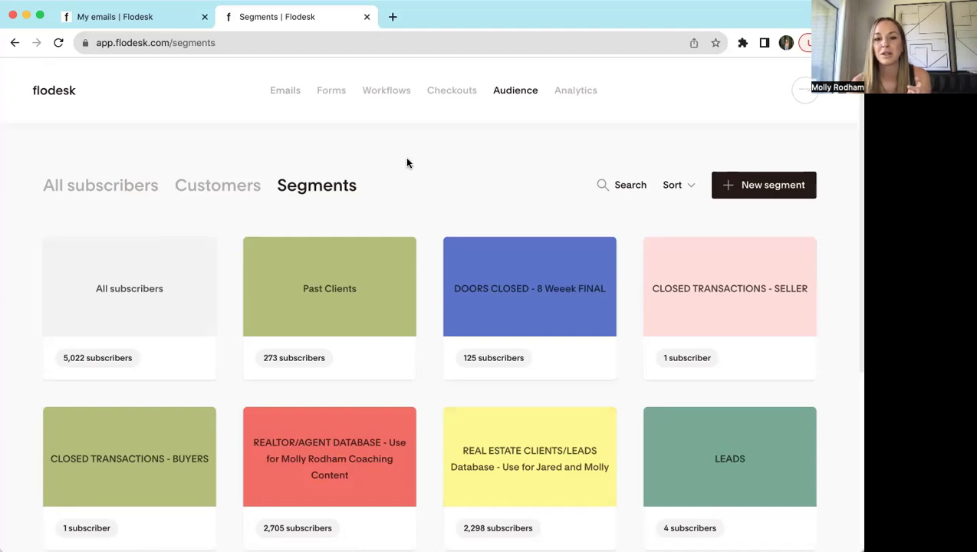
scroll(407, 163, down, 2)
scroll(405, 160, down, 2)
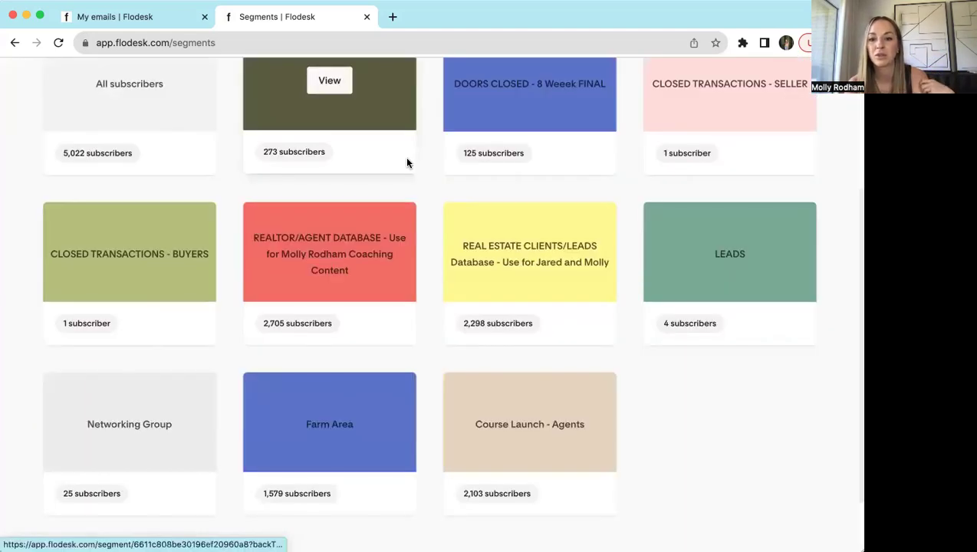
scroll(506, 265, down, 1)
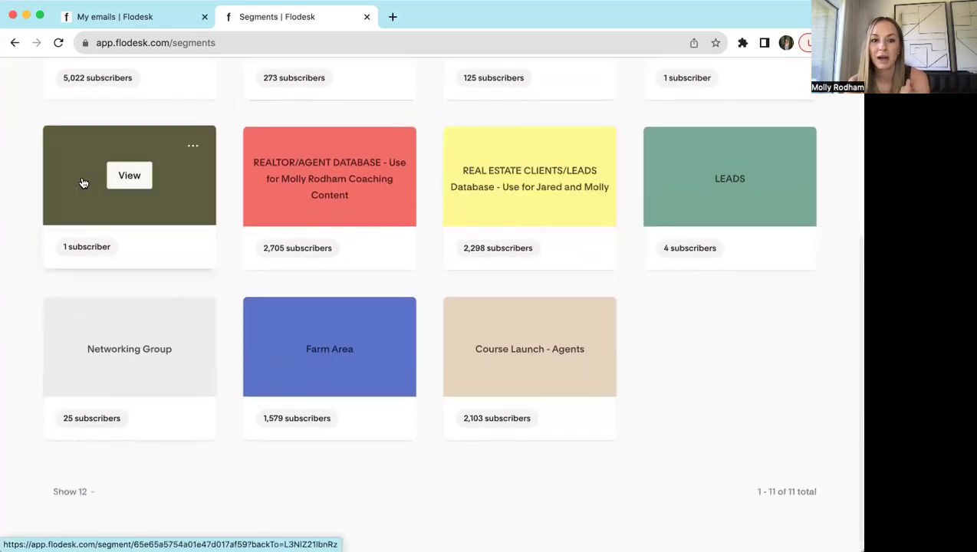
scroll(84, 183, up, 2)
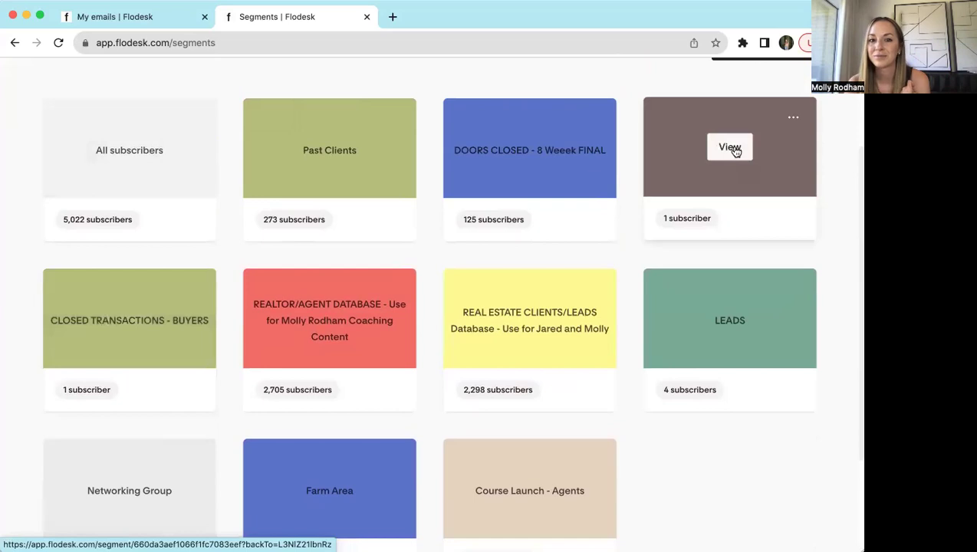
scroll(733, 150, up, 2)
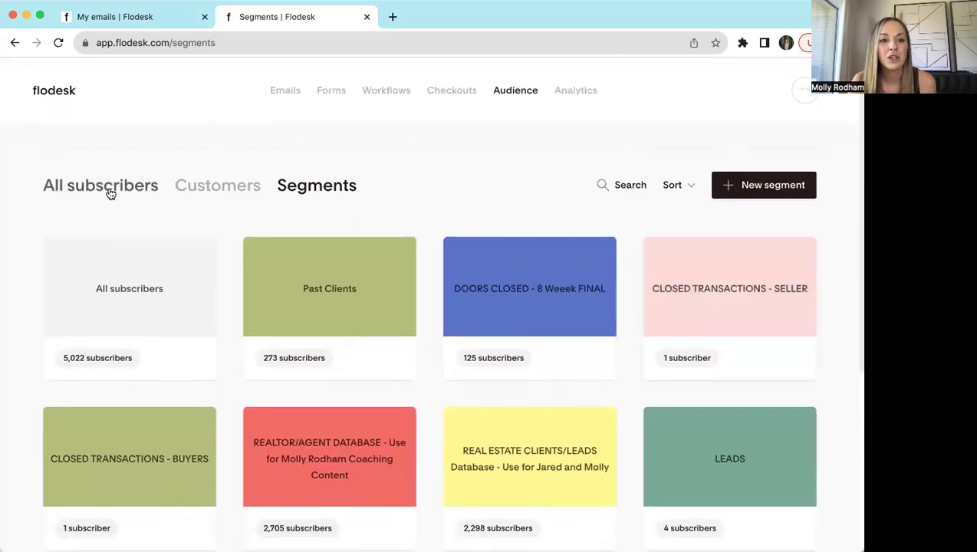
click(109, 191)
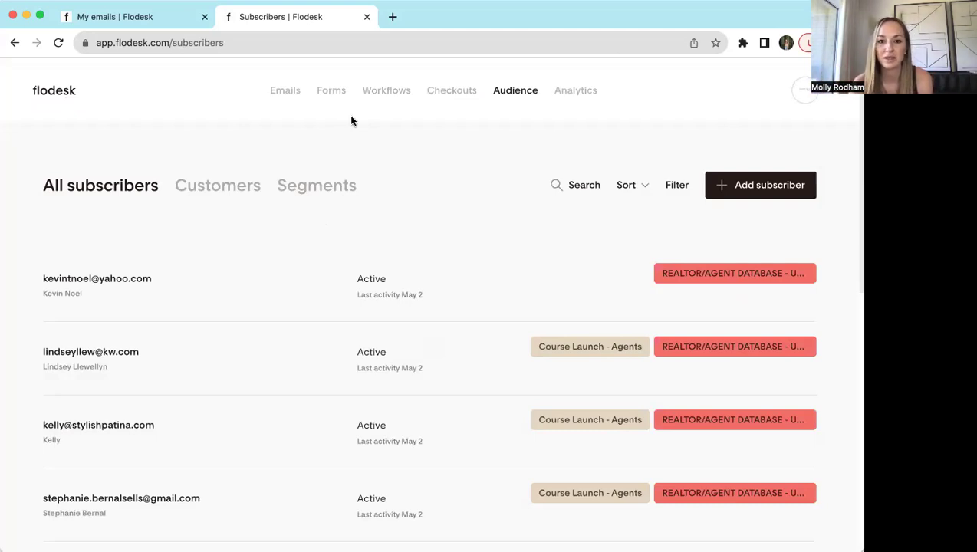
- Open the email folders and look through the template, listing, buyer and seller email collections
click(286, 92)
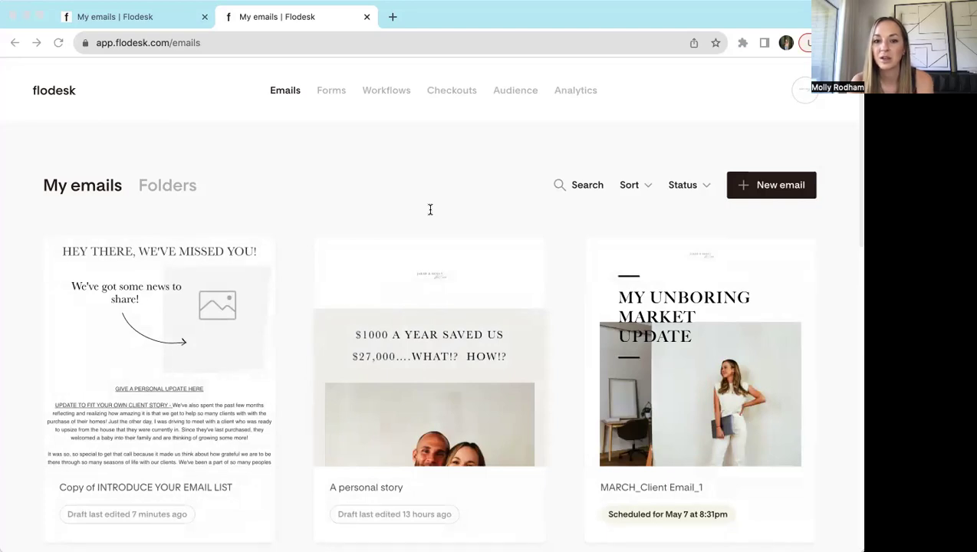
click(352, 113)
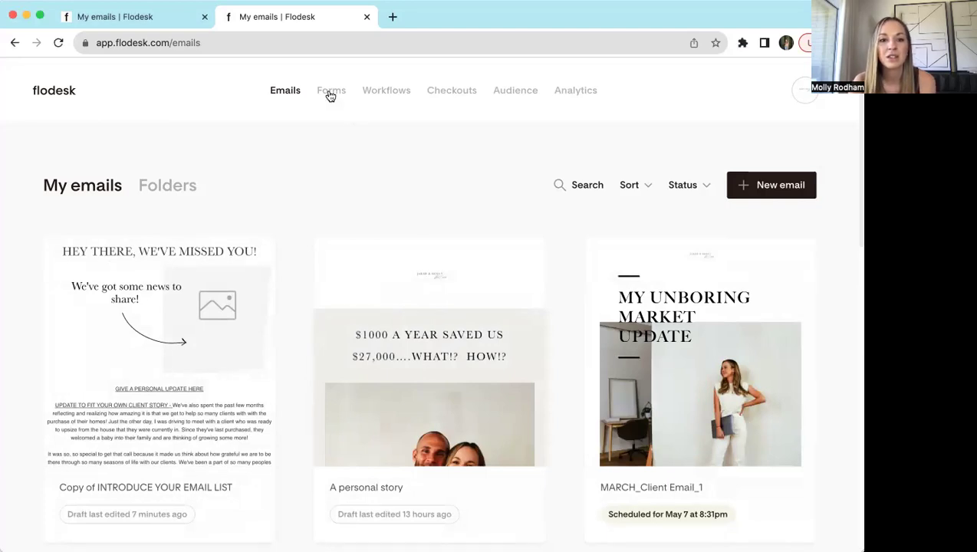
click(173, 190)
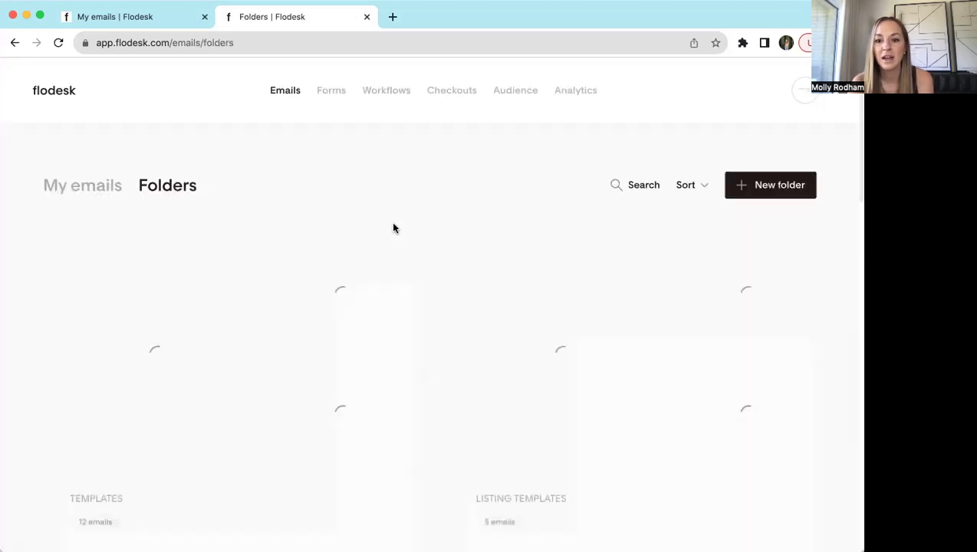
scroll(394, 228, down, 3)
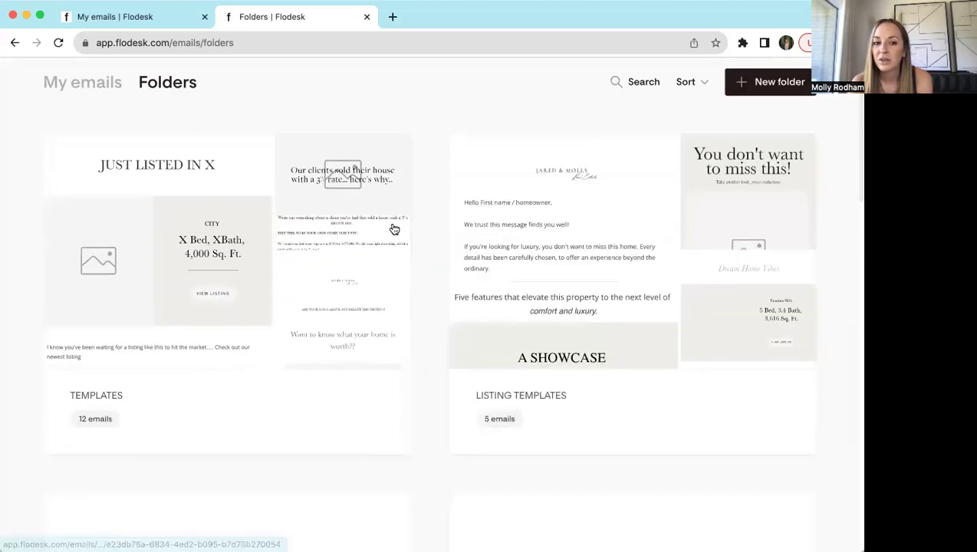
scroll(394, 229, down, 1)
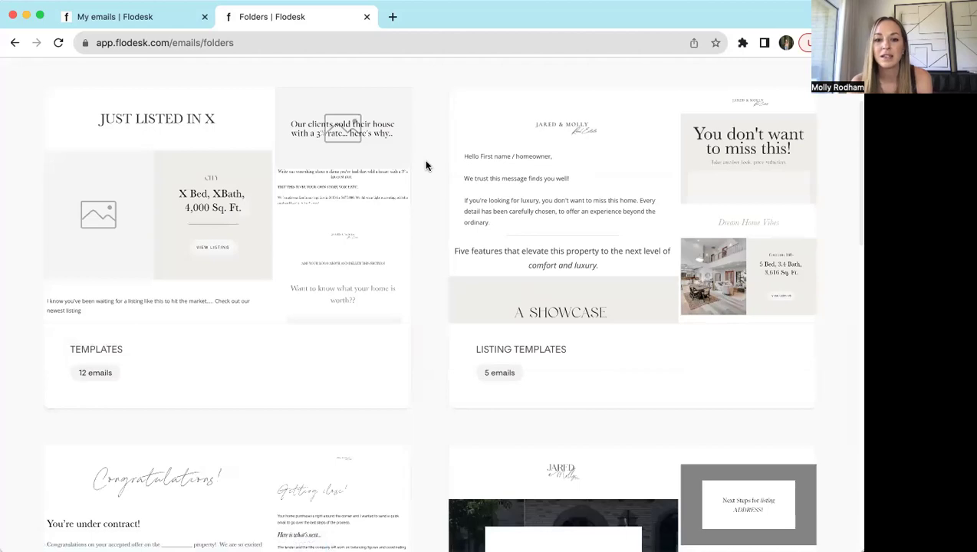
mouse_move(192, 186)
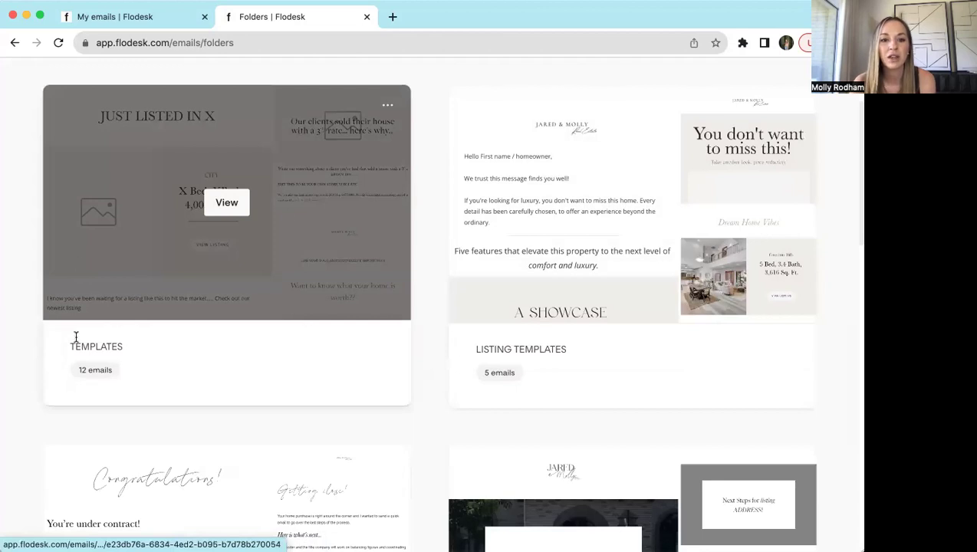
scroll(179, 348, down, 4)
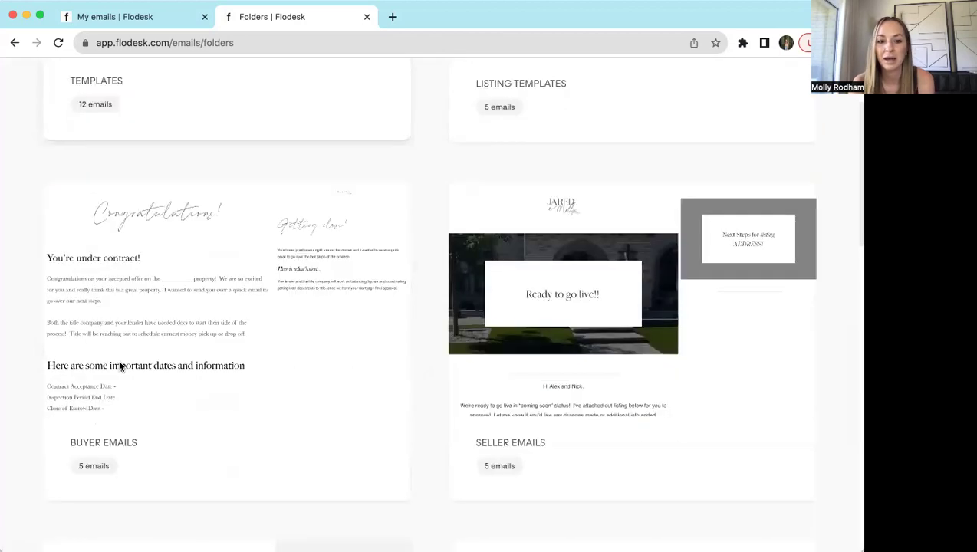
scroll(170, 305, down, 3)
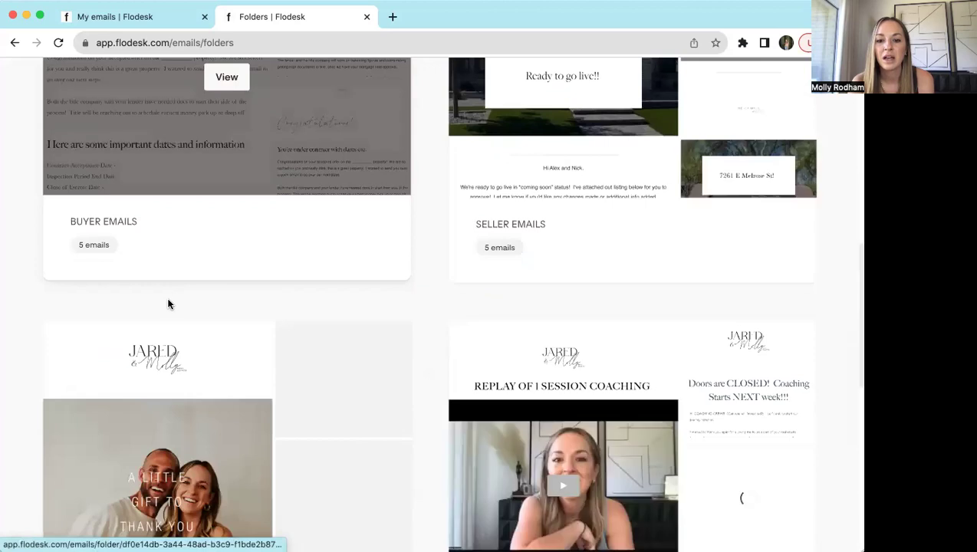
scroll(168, 305, up, 7)
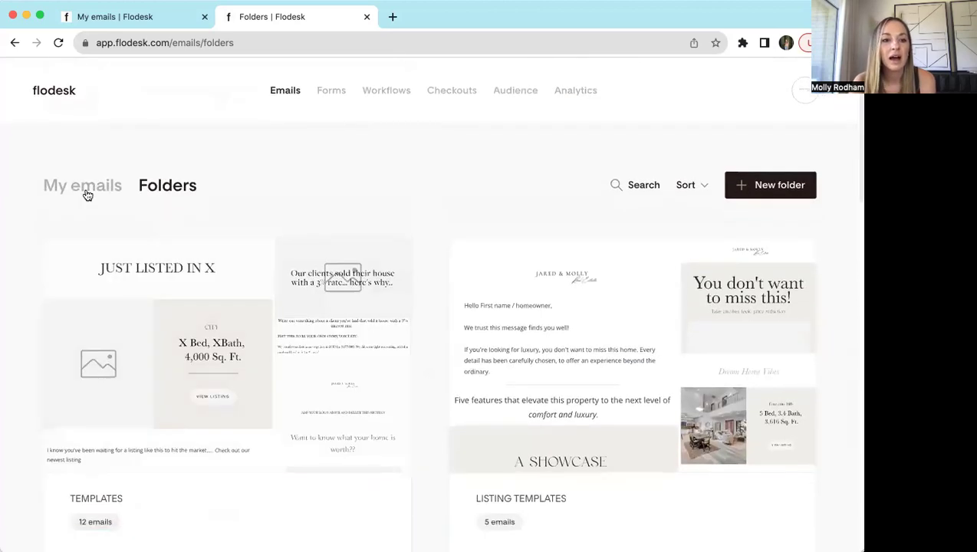
- Return to the list of all emails and look through the drafts, scheduled and sent emails
click(80, 188)
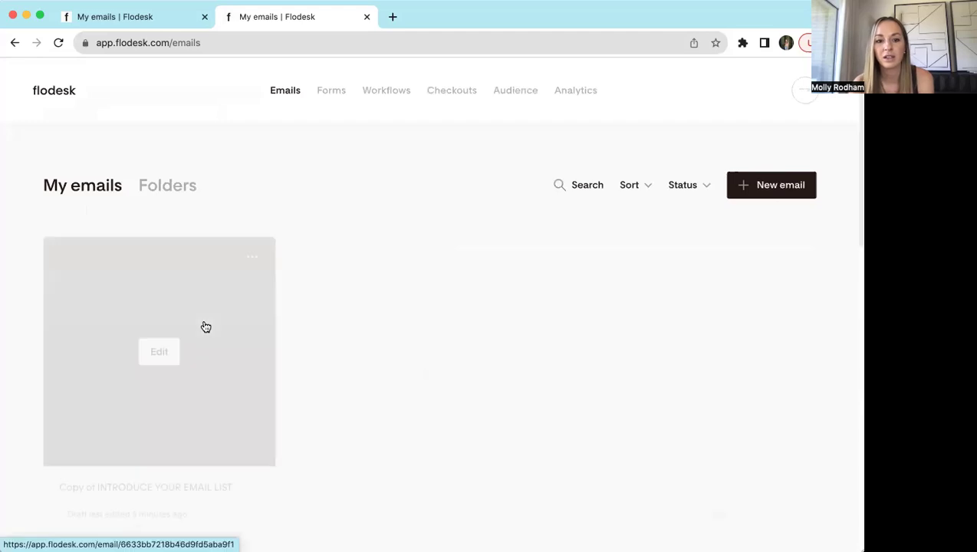
scroll(182, 344, down, 3)
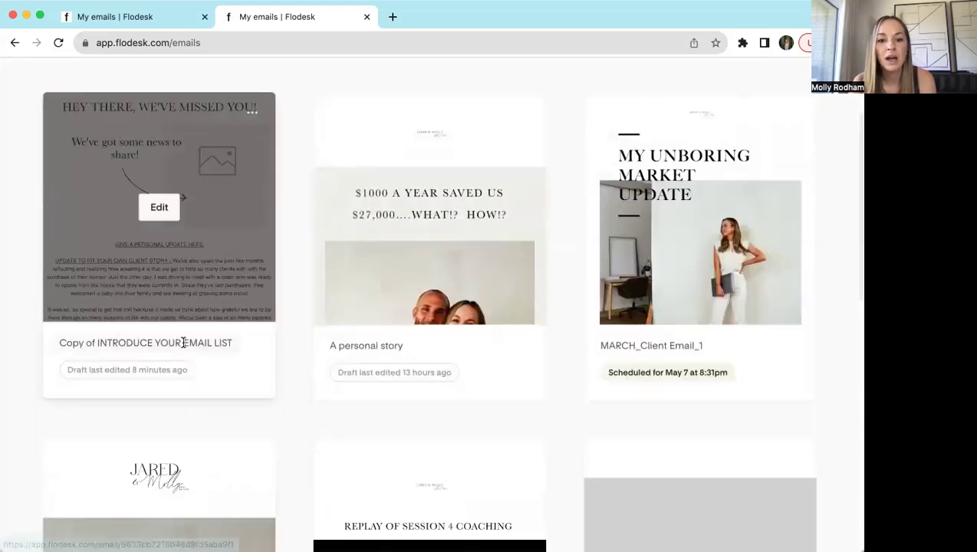
scroll(184, 343, down, 5)
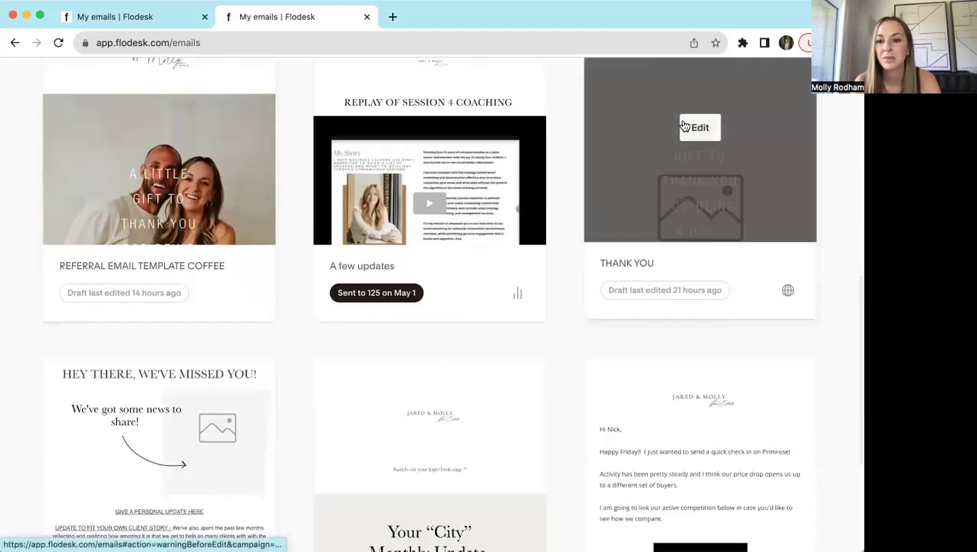
- Dismiss the shared-template edit prompt for the THANK YOU email and duplicate that email instead
scroll(690, 149, up, 1)
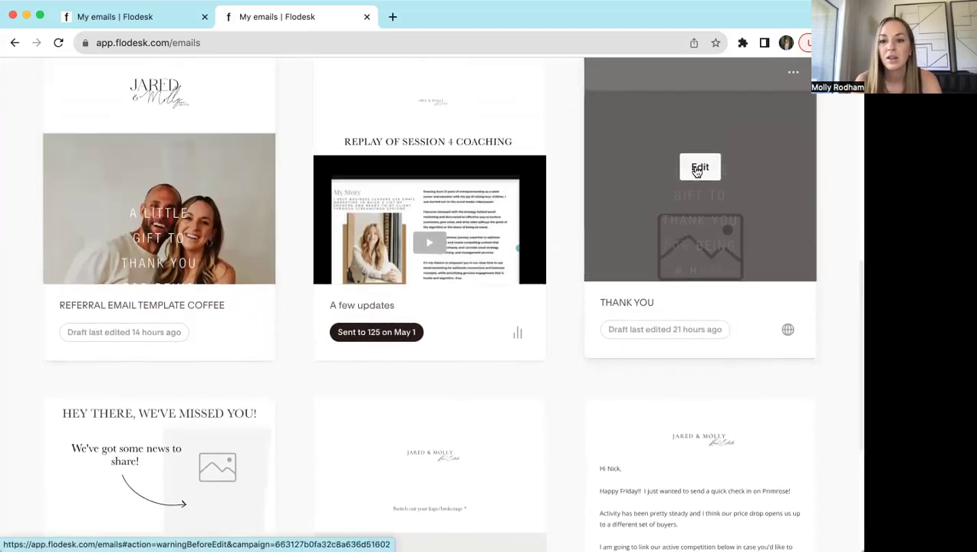
click(700, 168)
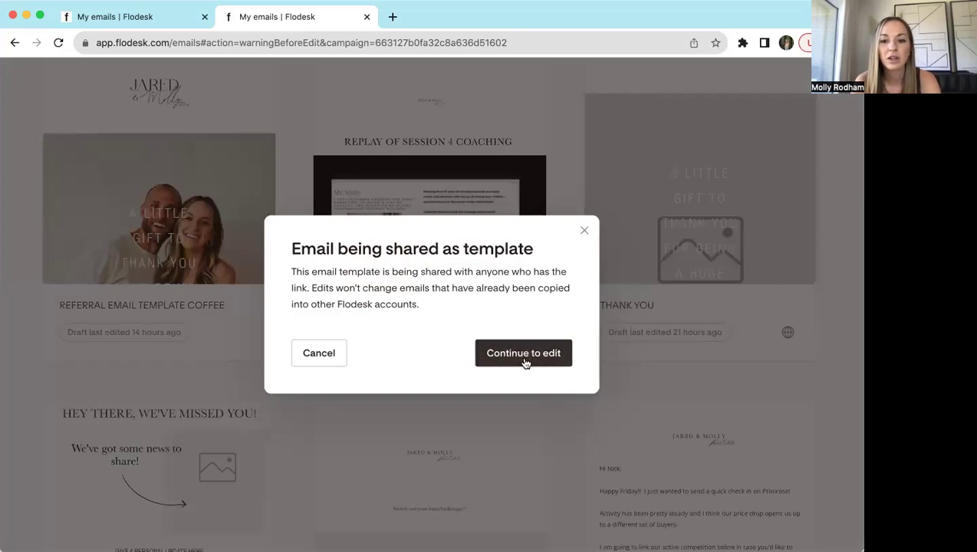
click(584, 230)
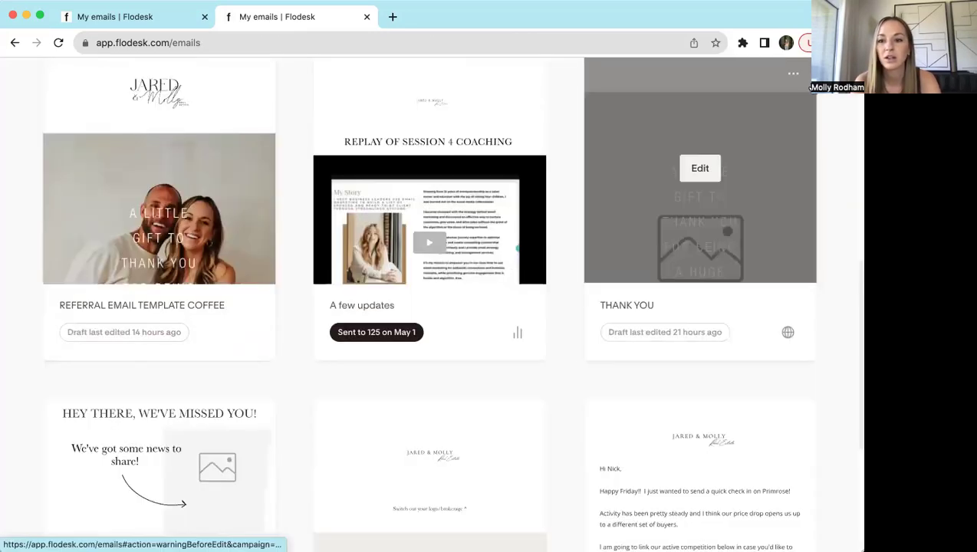
click(793, 74)
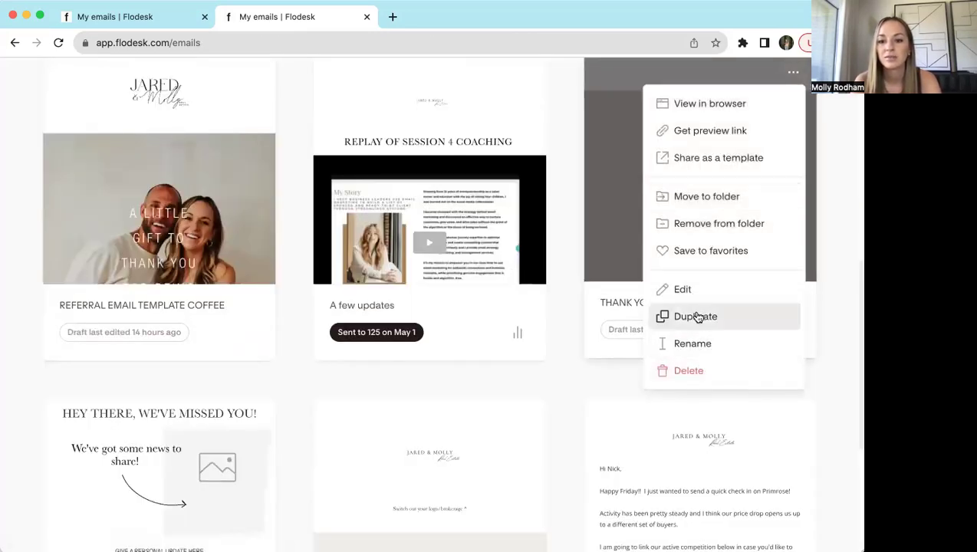
click(696, 317)
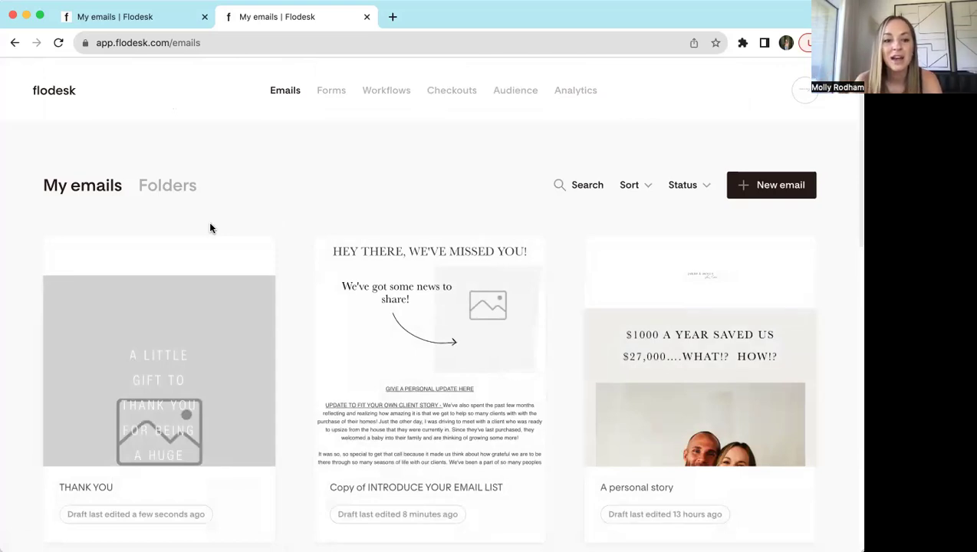
- Open the new THANK YOU draft for editing and look through its header image and opening text
scroll(210, 227, down, 1)
click(157, 296)
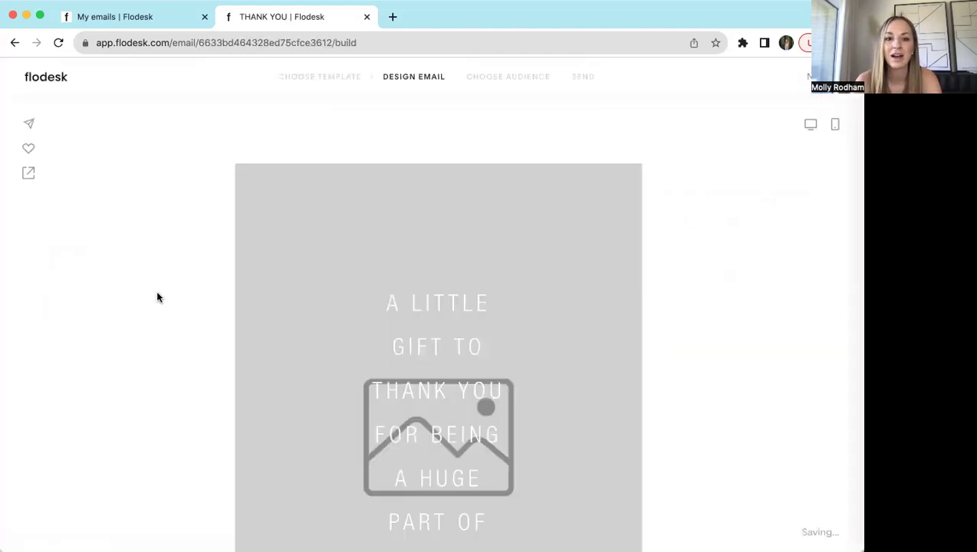
scroll(158, 298, down, 3)
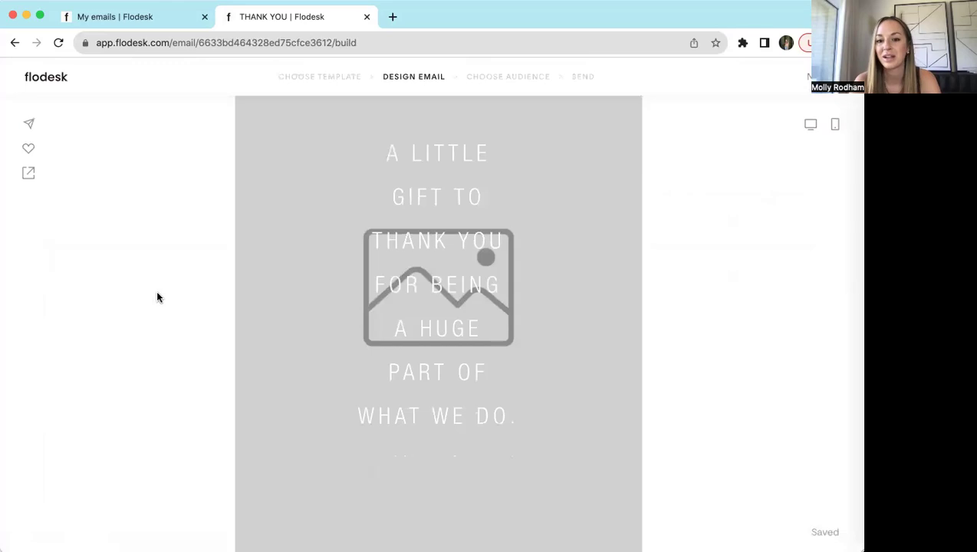
scroll(157, 298, down, 2)
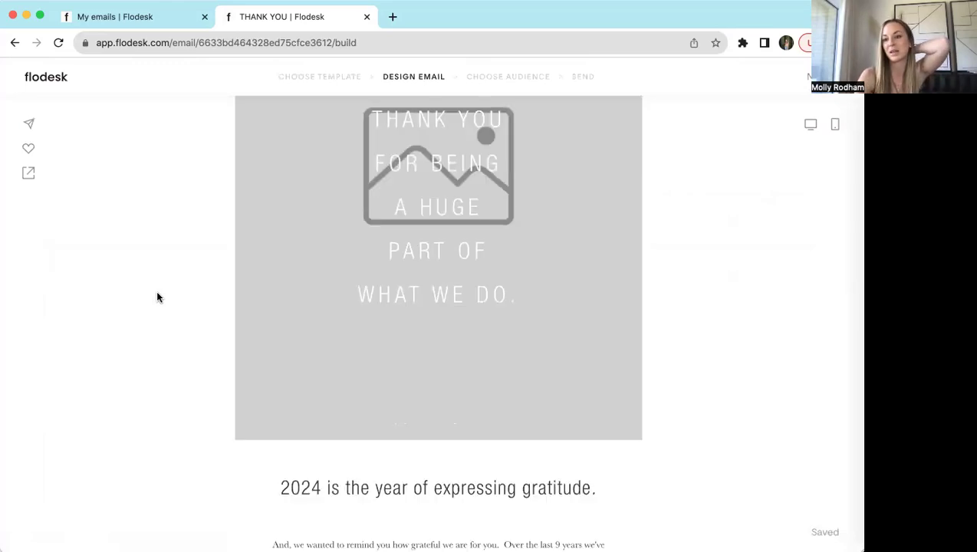
scroll(157, 297, down, 2)
scroll(157, 297, up, 7)
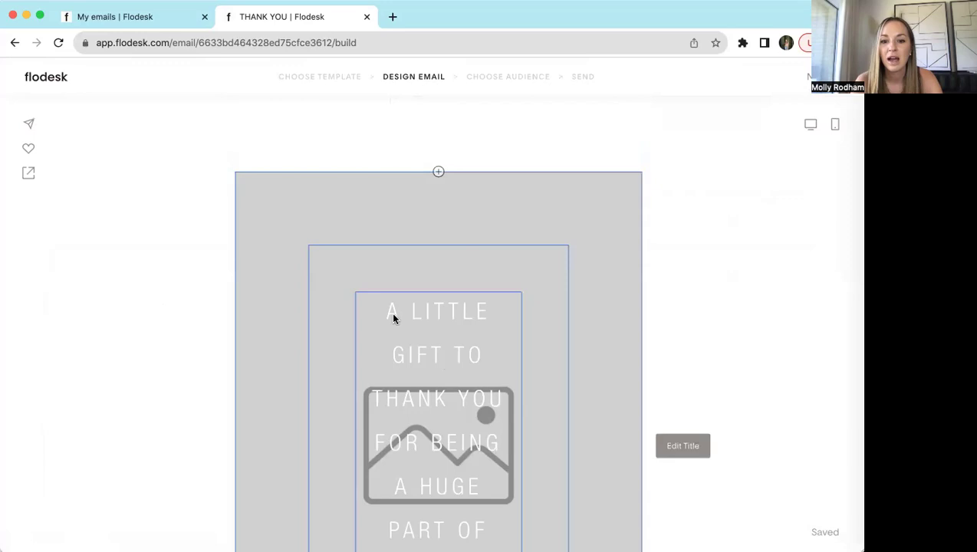
scroll(393, 319, down, 5)
scroll(501, 309, down, 2)
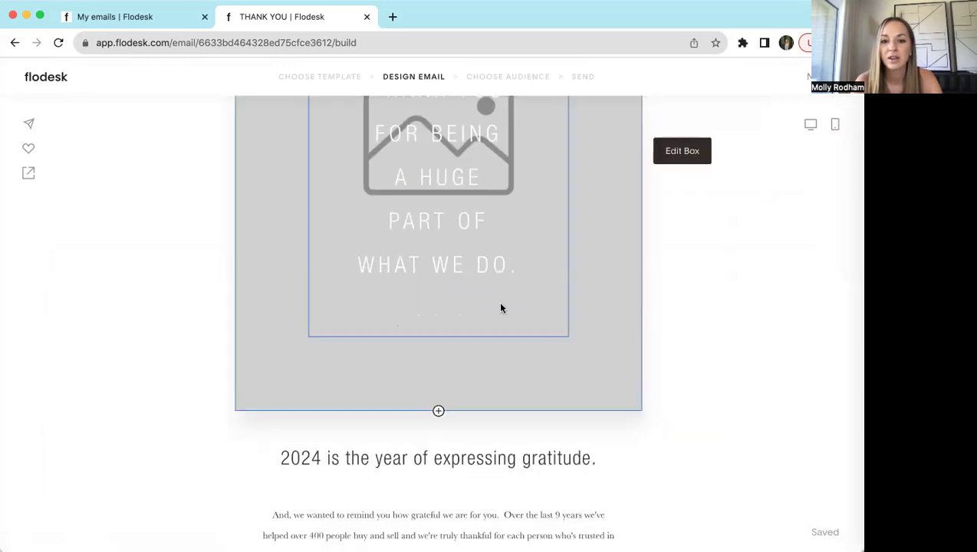
- Try to replace the header block's placeholder image with the photo IMG_9067.jpeg from the highlights-25 folder
scroll(490, 364, up, 2)
click(624, 243)
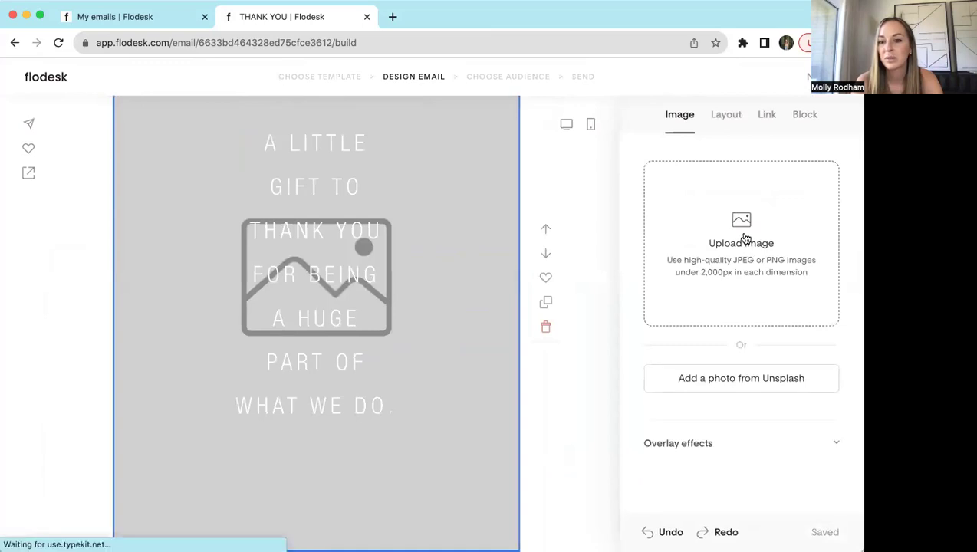
click(746, 239)
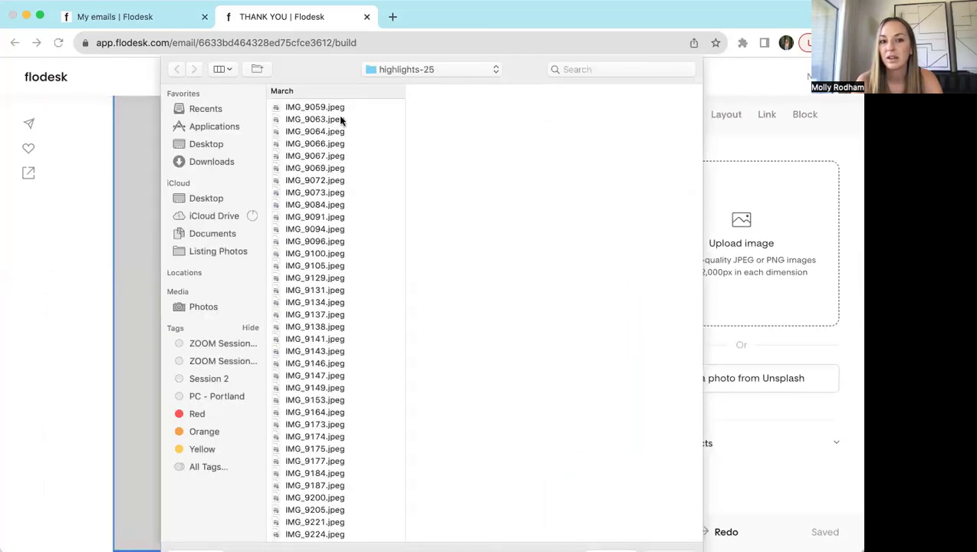
click(321, 119)
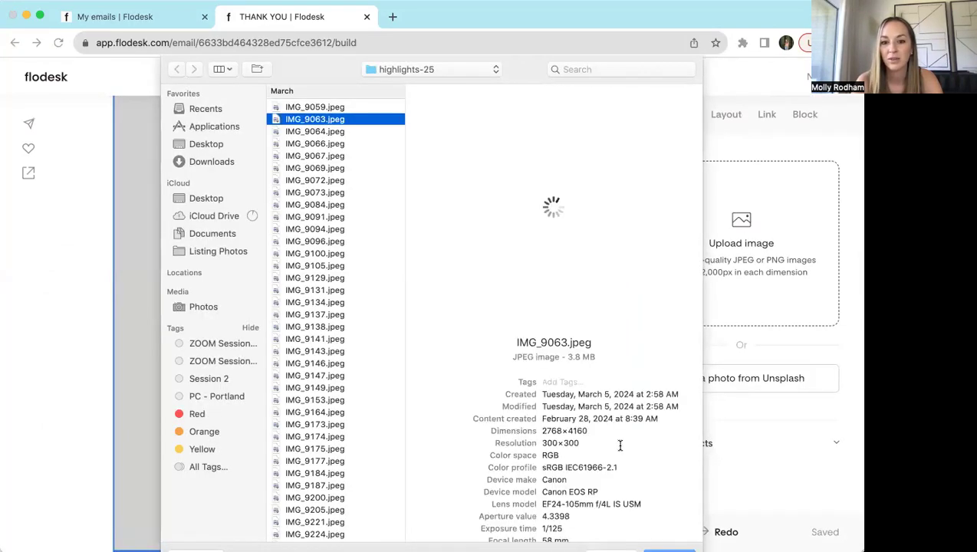
click(366, 157)
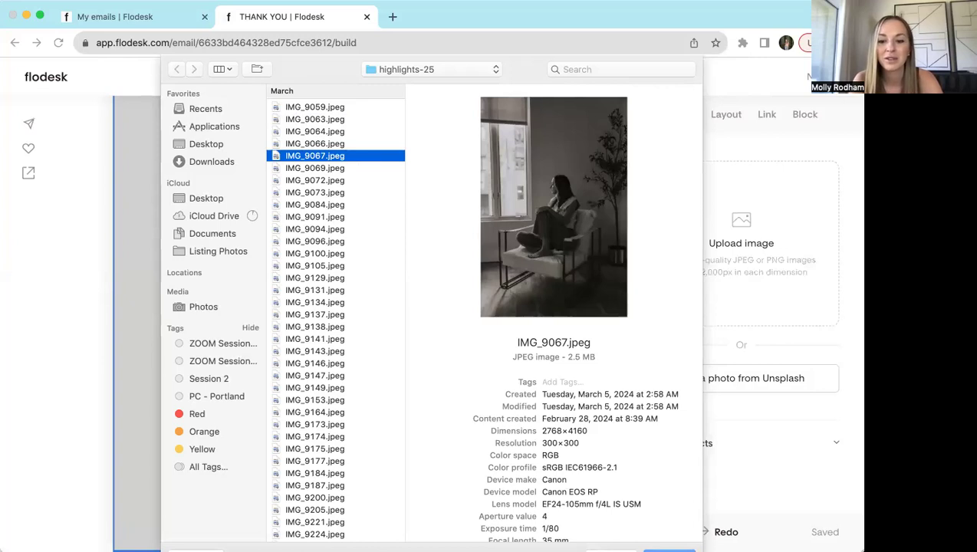
key(Return)
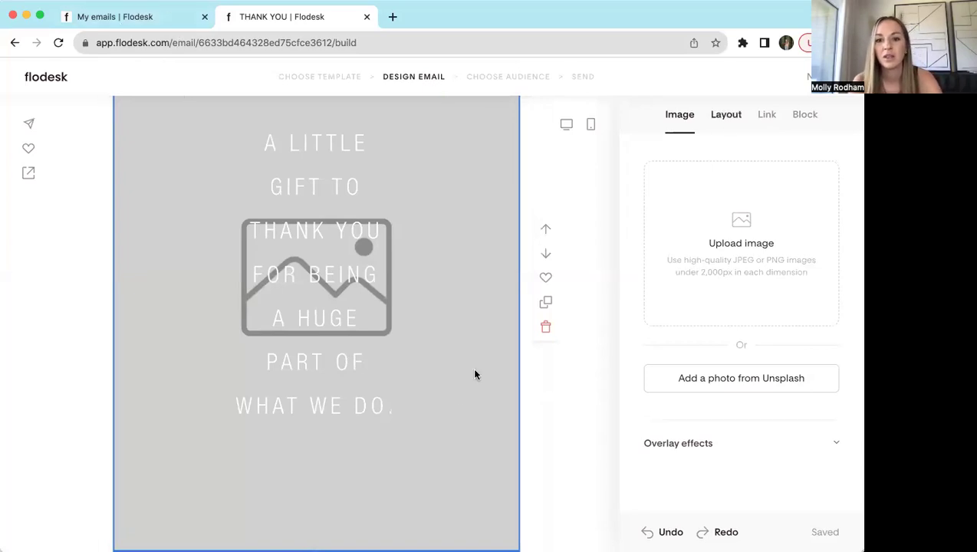
- View the layout choices and the web address link options of the header image block
scroll(453, 380, up, 3)
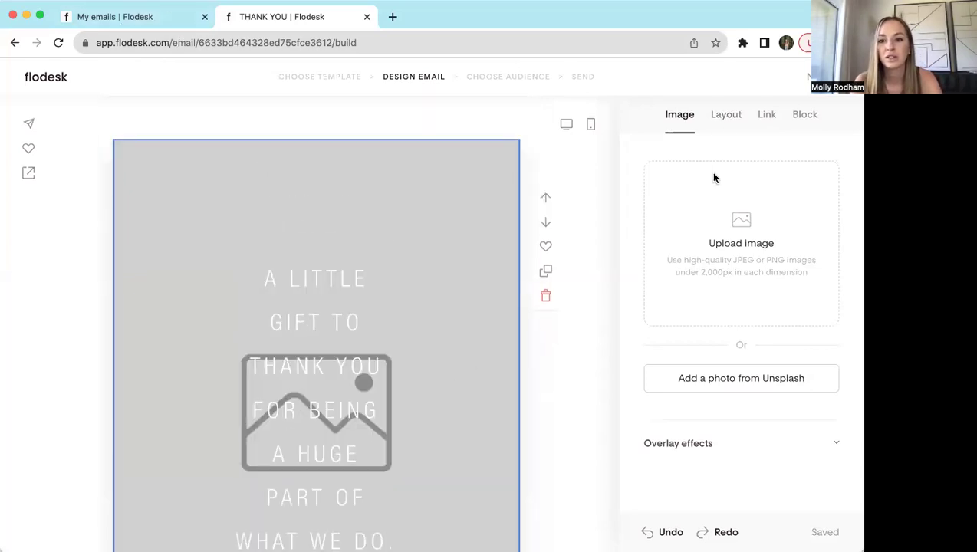
click(726, 114)
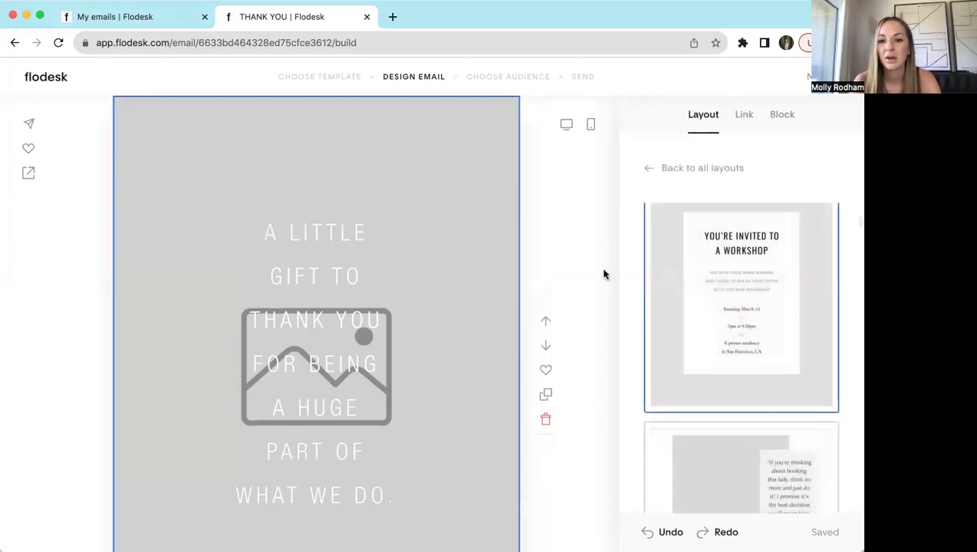
click(744, 115)
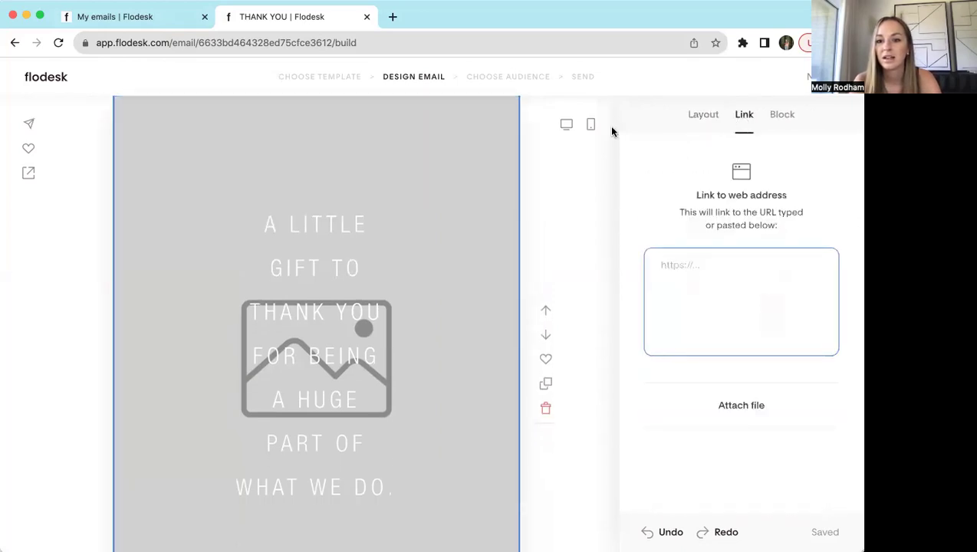
scroll(322, 318, down, 3)
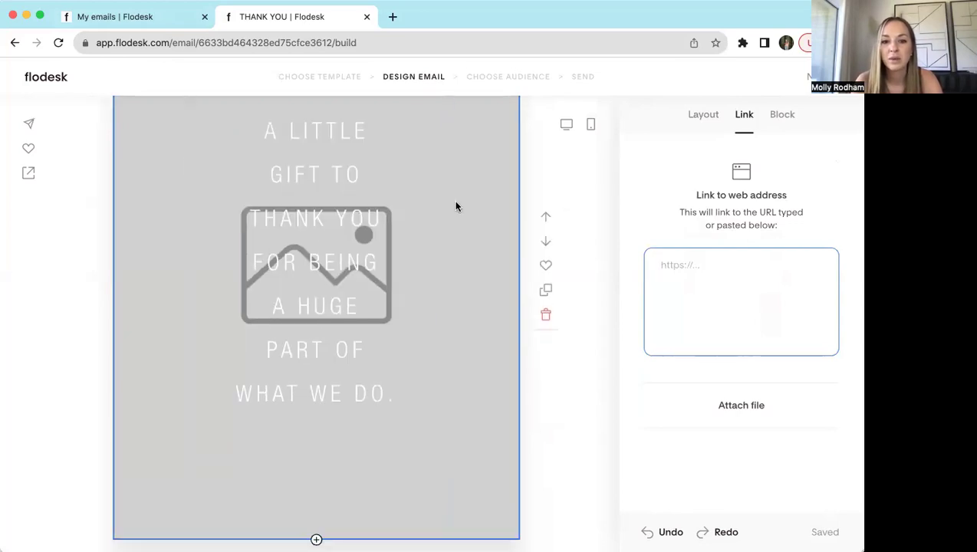
- Examine the email from the header image through the gratitude message to the placeholder for the Starbucks code
click(473, 244)
scroll(473, 243, down, 5)
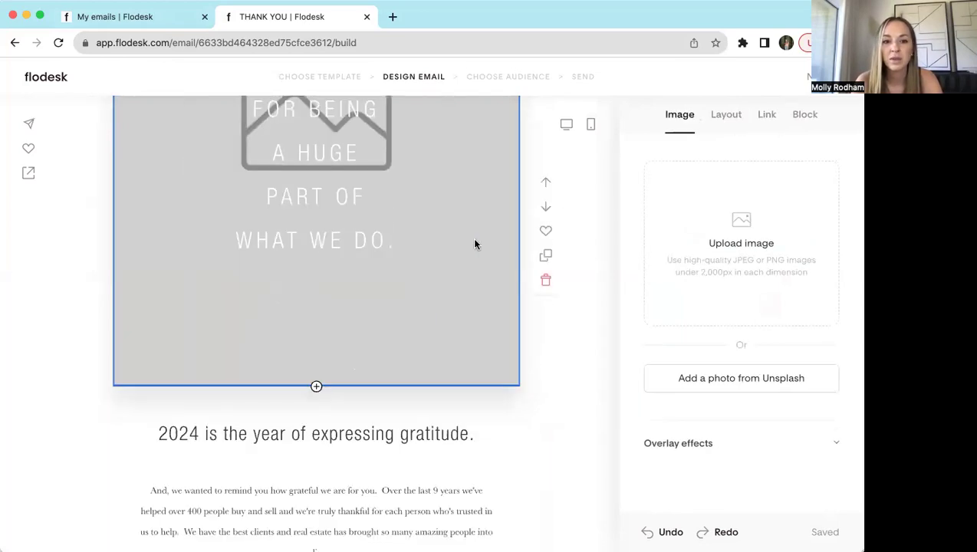
scroll(471, 239, up, 10)
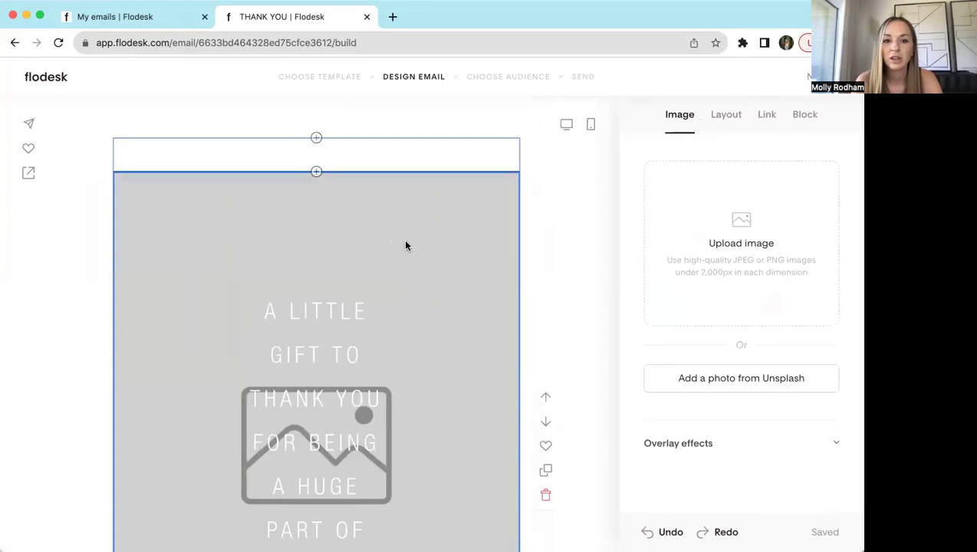
scroll(407, 244, down, 10)
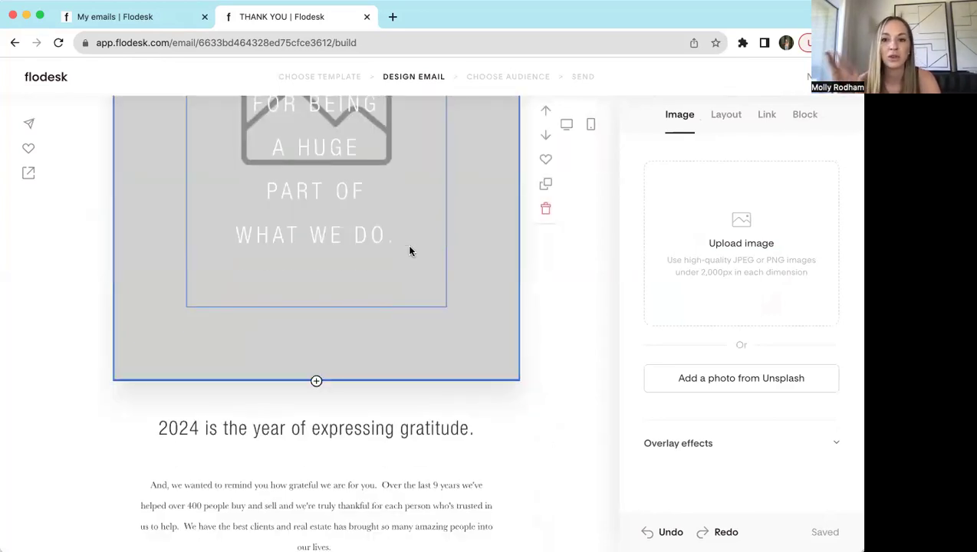
scroll(409, 250, down, 6)
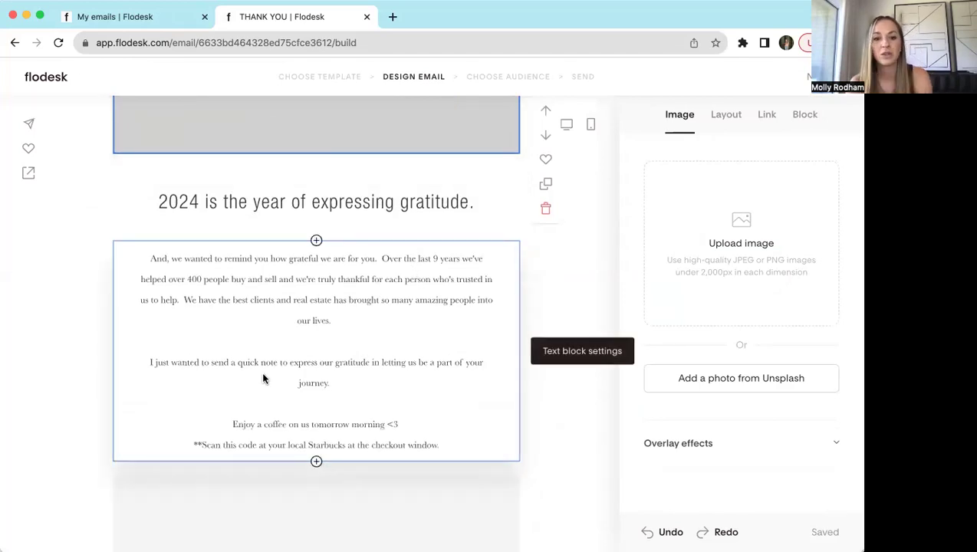
scroll(262, 378, down, 3)
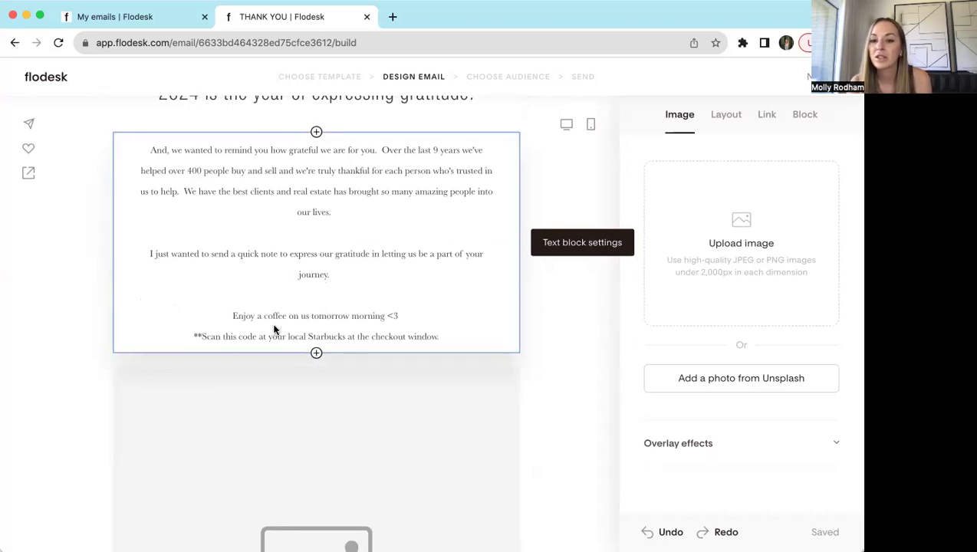
scroll(274, 329, down, 1)
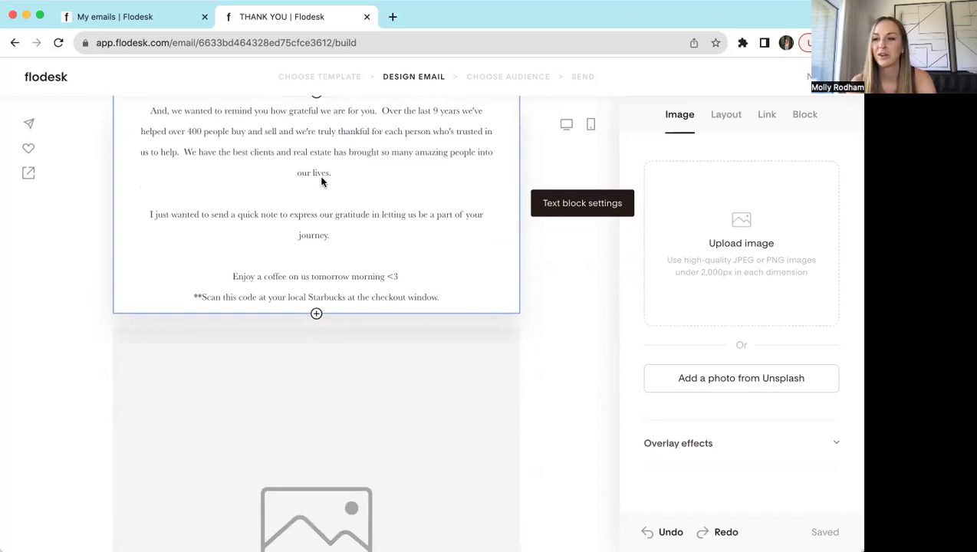
scroll(321, 181, down, 5)
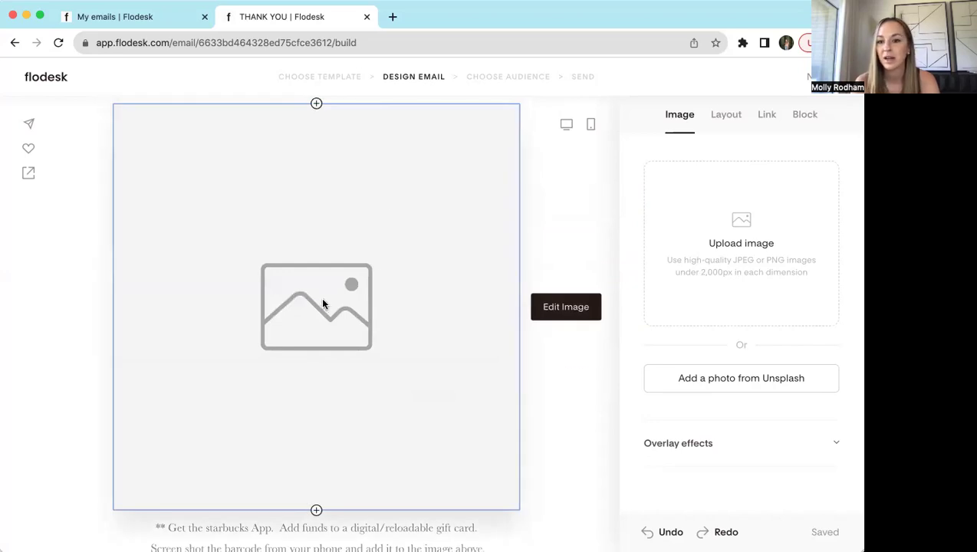
- Open the image upload for the Starbucks code placeholder, close it without choosing a file, and look through the instructions and sign-off
click(301, 333)
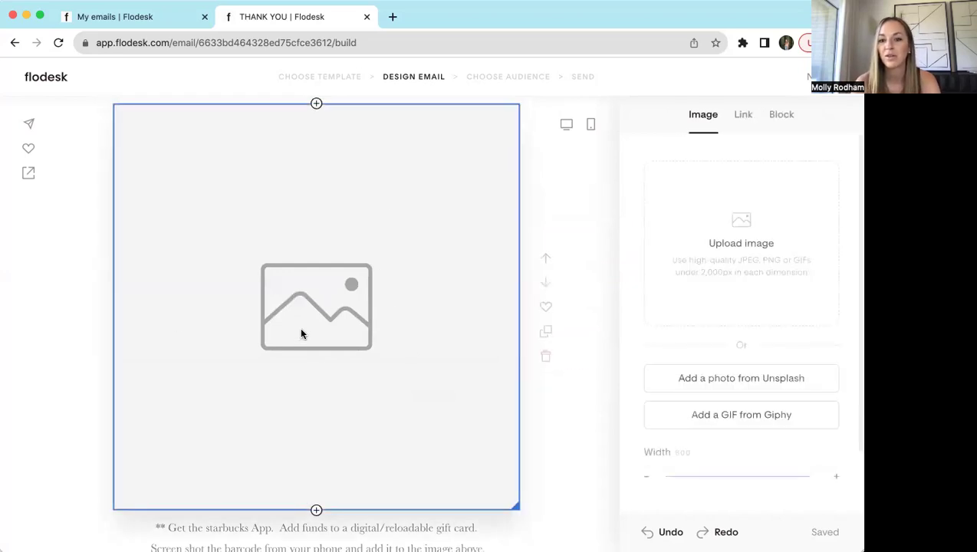
click(744, 241)
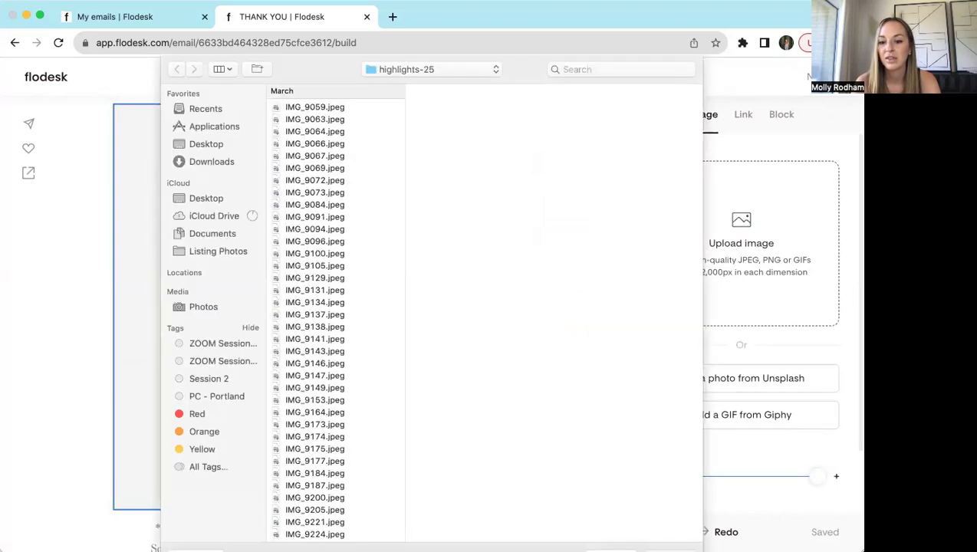
key(Escape)
scroll(614, 263, down, 3)
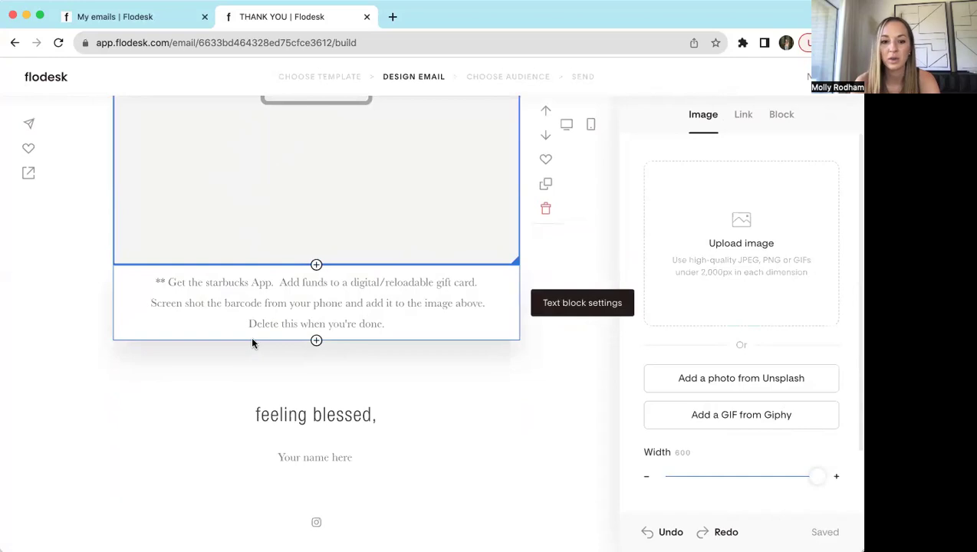
scroll(253, 343, down, 2)
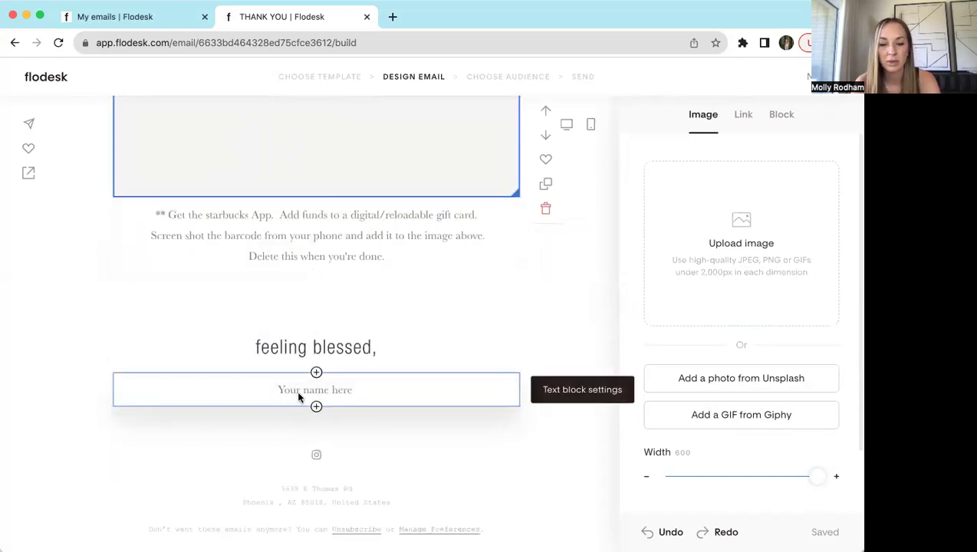
scroll(421, 266, up, 20)
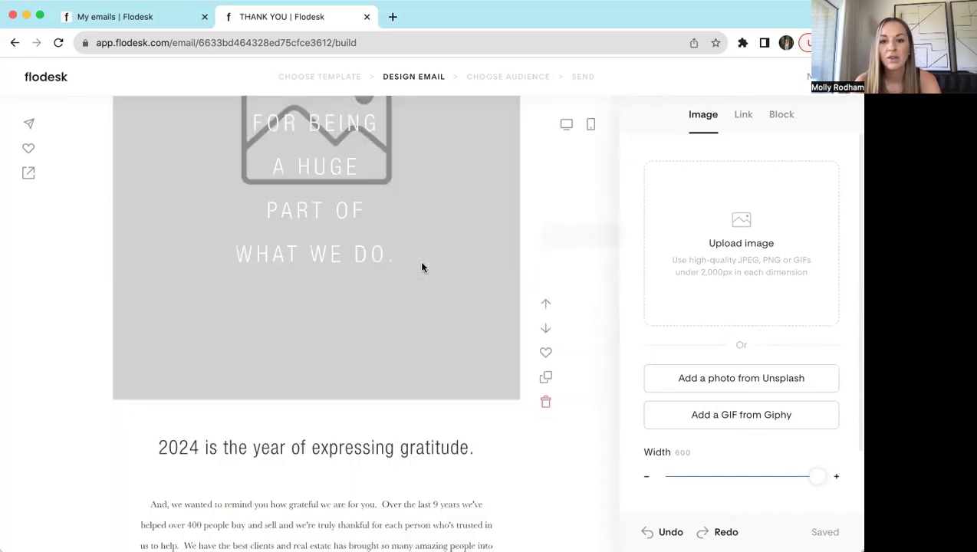
- Advance the email through the sender and subject line settings to the recipient choice, leaving the preview text empty
click(785, 90)
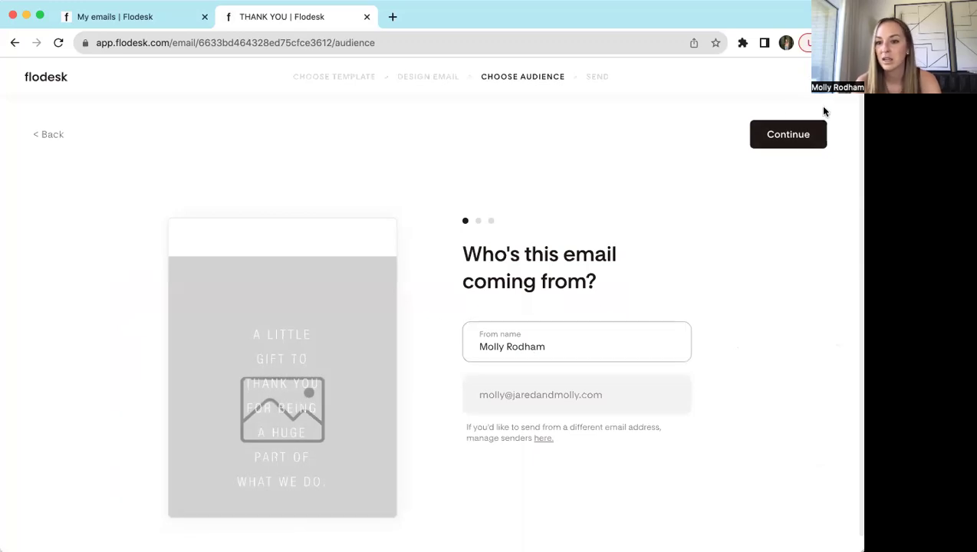
click(790, 143)
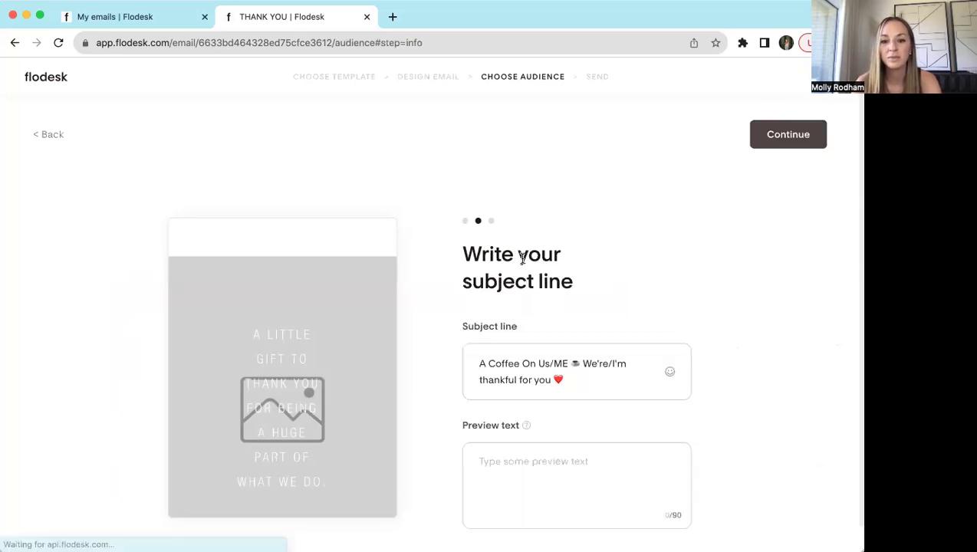
scroll(636, 321, down, 1)
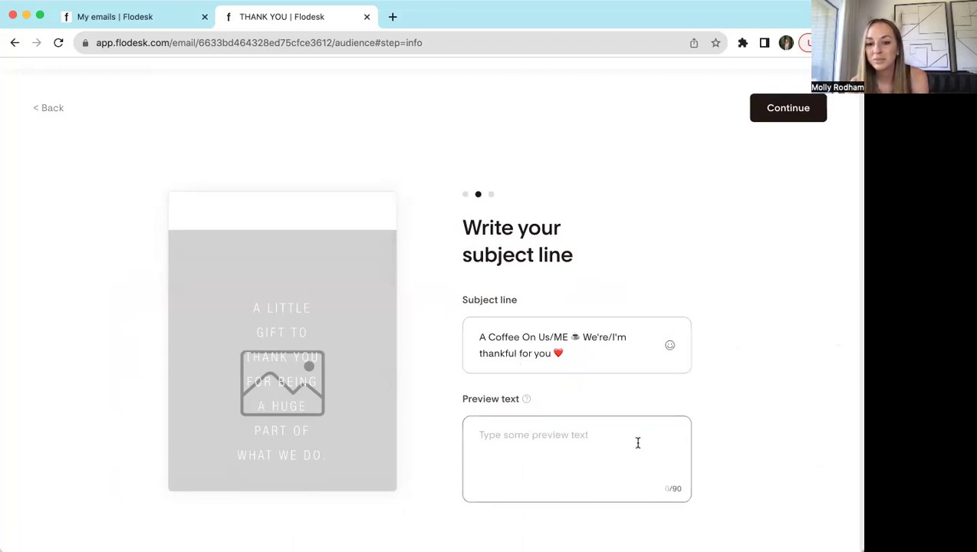
click(526, 444)
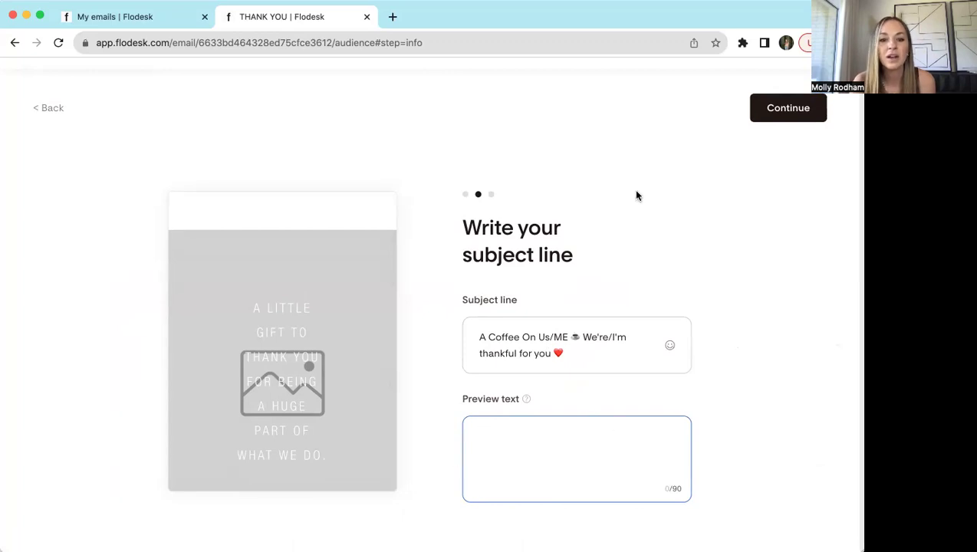
click(794, 109)
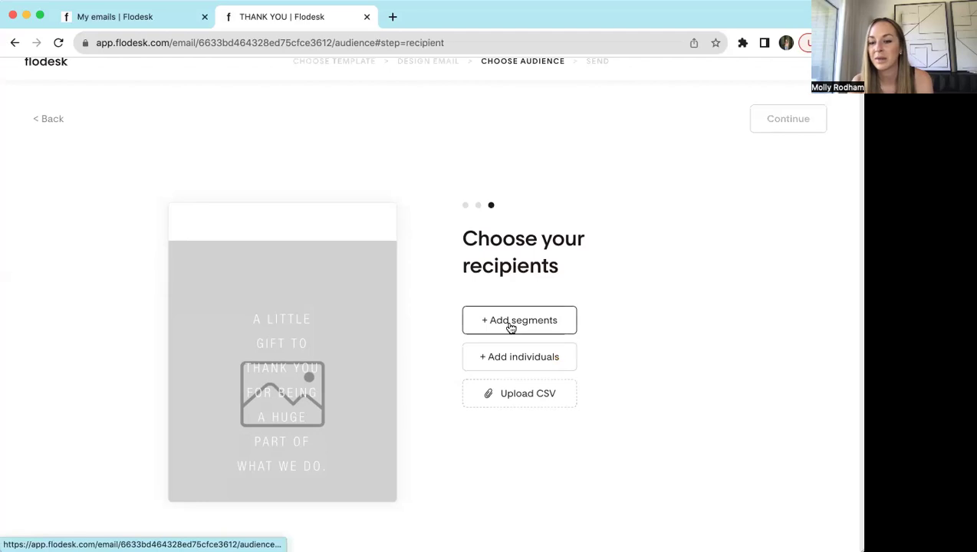
- Include the REAL ESTATE CLIENTS/LEADS Database segment as recipients of the email
click(510, 326)
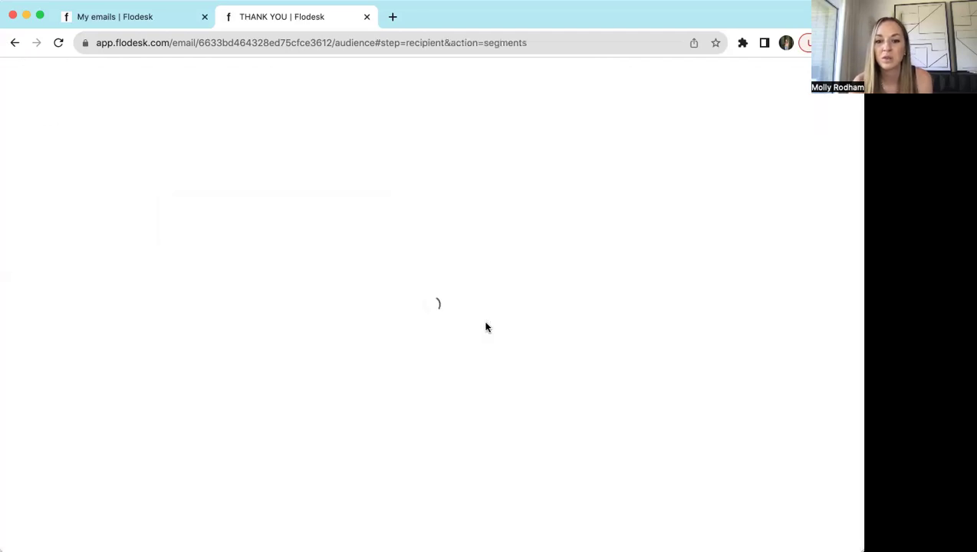
click(577, 267)
scroll(469, 331, down, 5)
scroll(464, 353, down, 1)
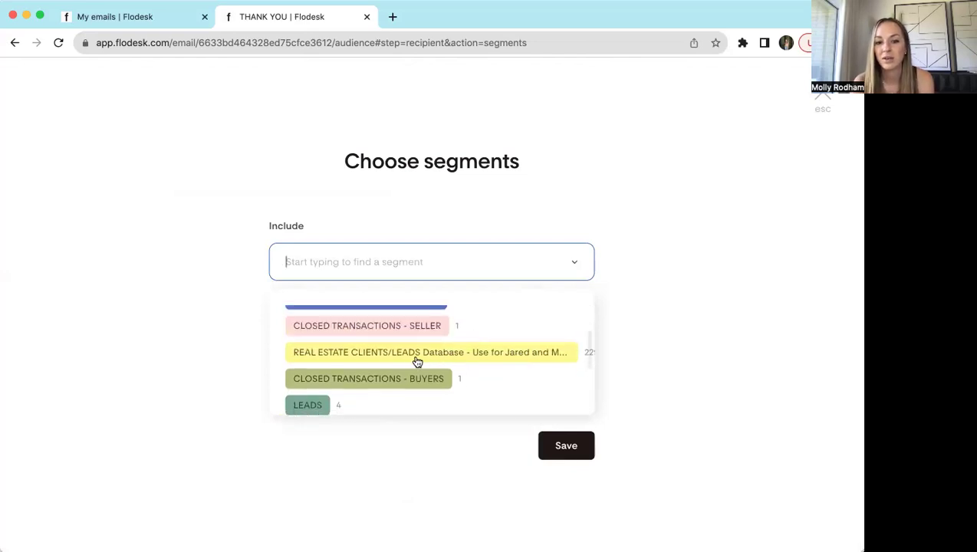
click(462, 354)
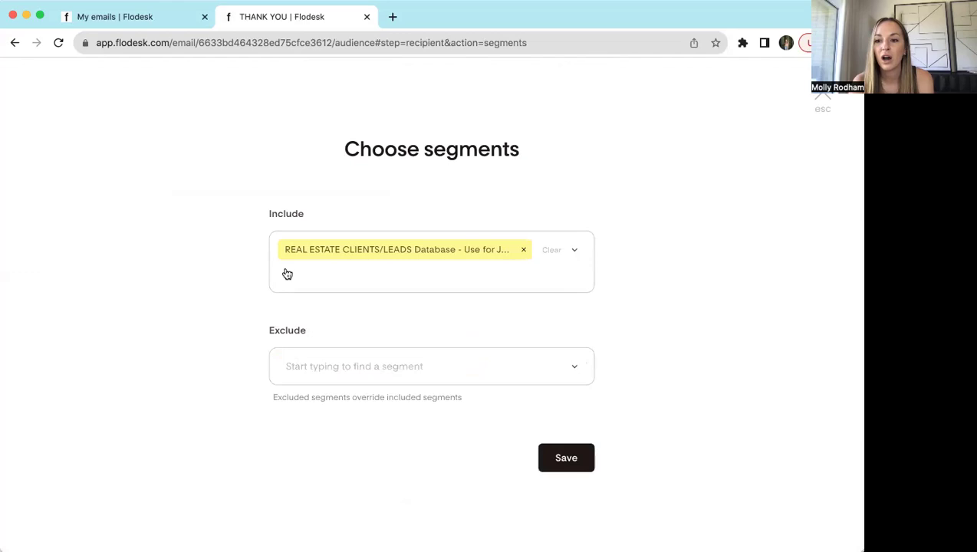
- Exclude the Past Clients segment from the recipients and remove that exclusion again
click(381, 367)
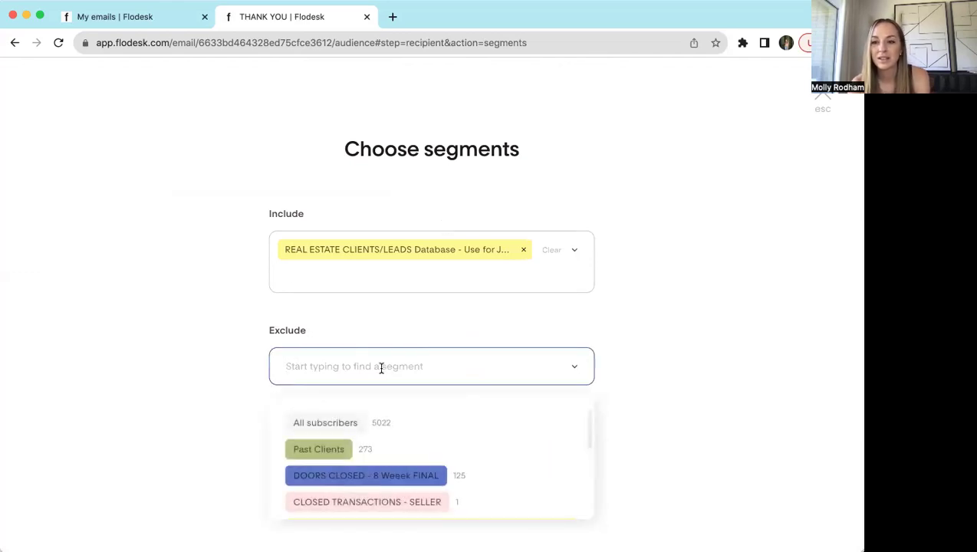
click(330, 453)
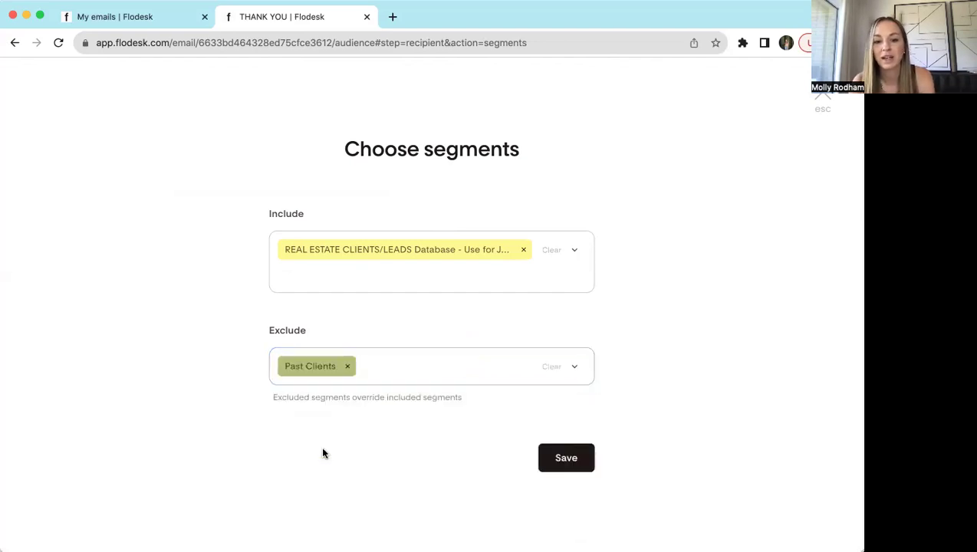
click(347, 366)
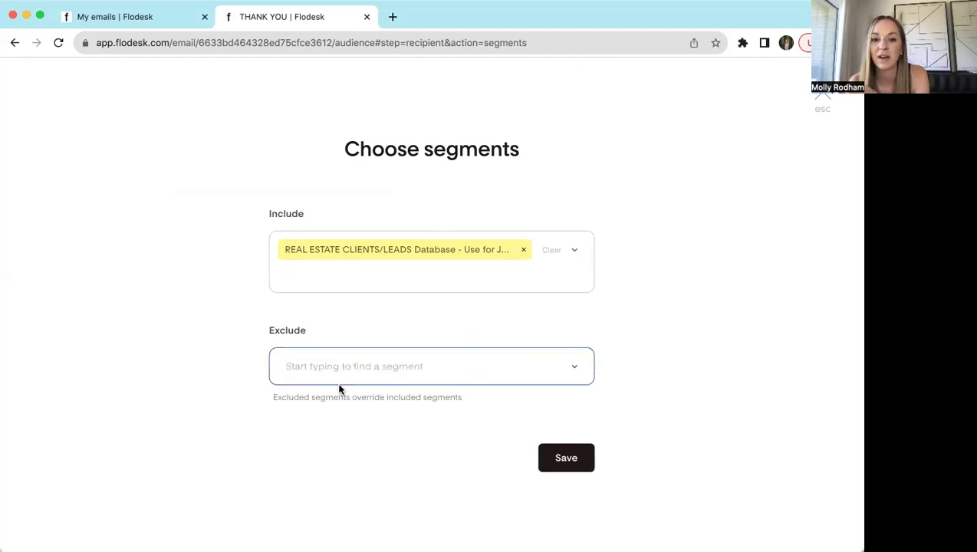
- Save the recipient segment selection and set the email's send date to May 23
click(562, 457)
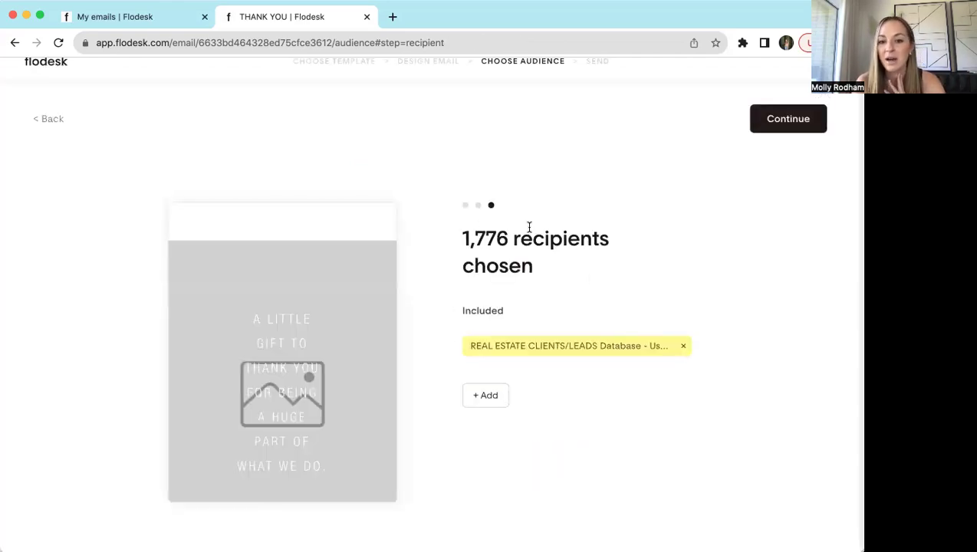
click(783, 120)
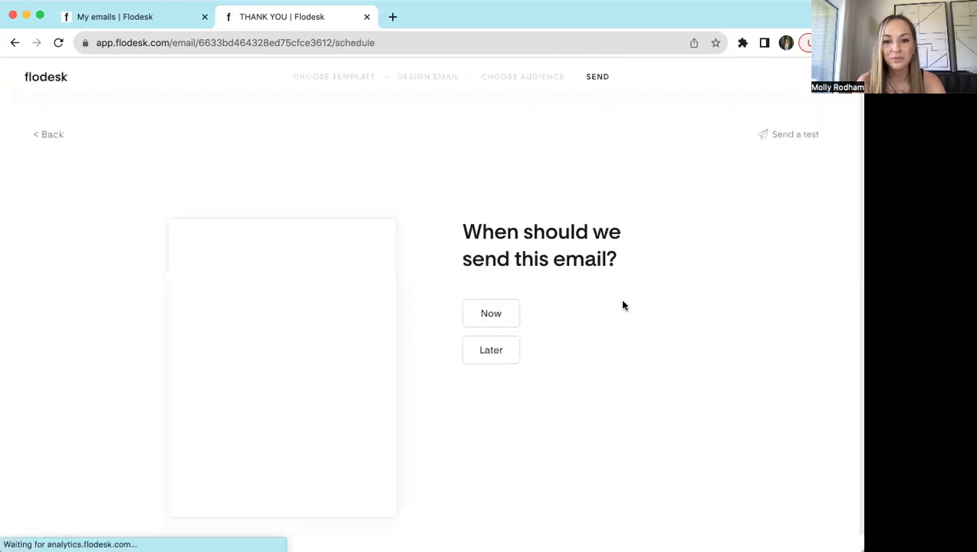
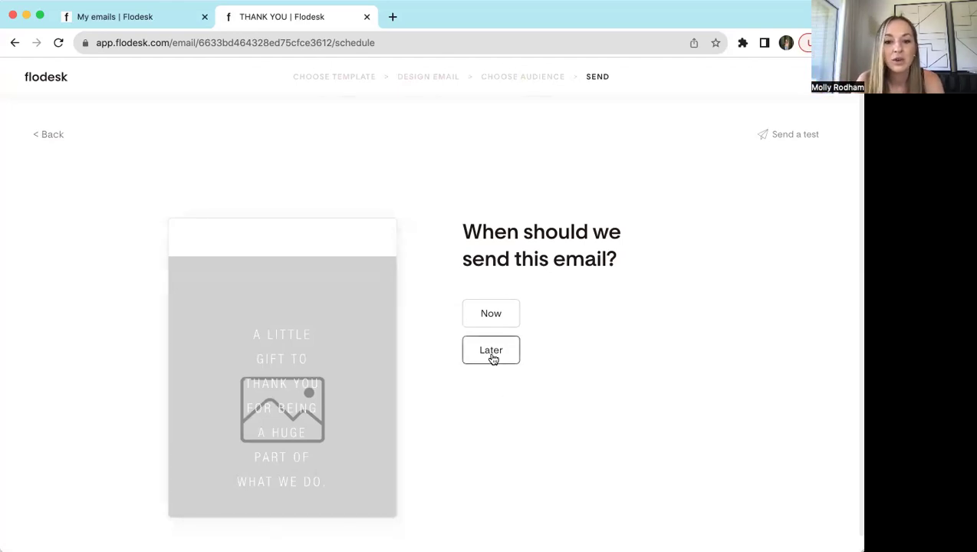
click(493, 355)
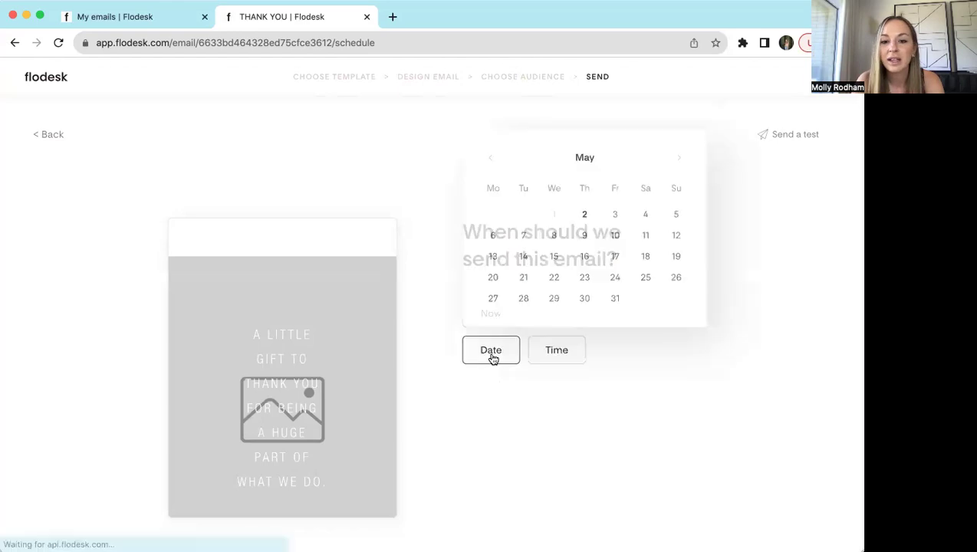
click(585, 278)
- View the suggested best morning send time, close it without saving, and look through the email preview
click(566, 357)
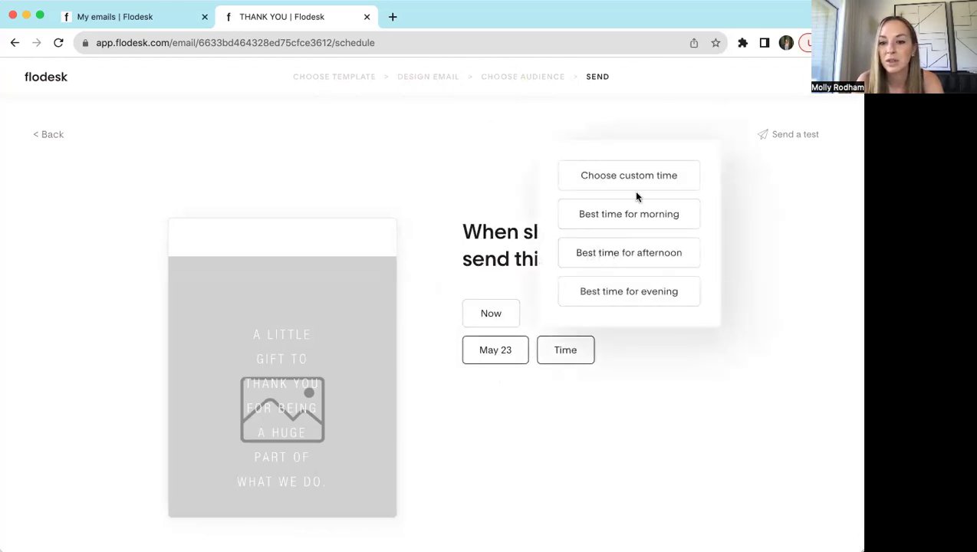
click(611, 224)
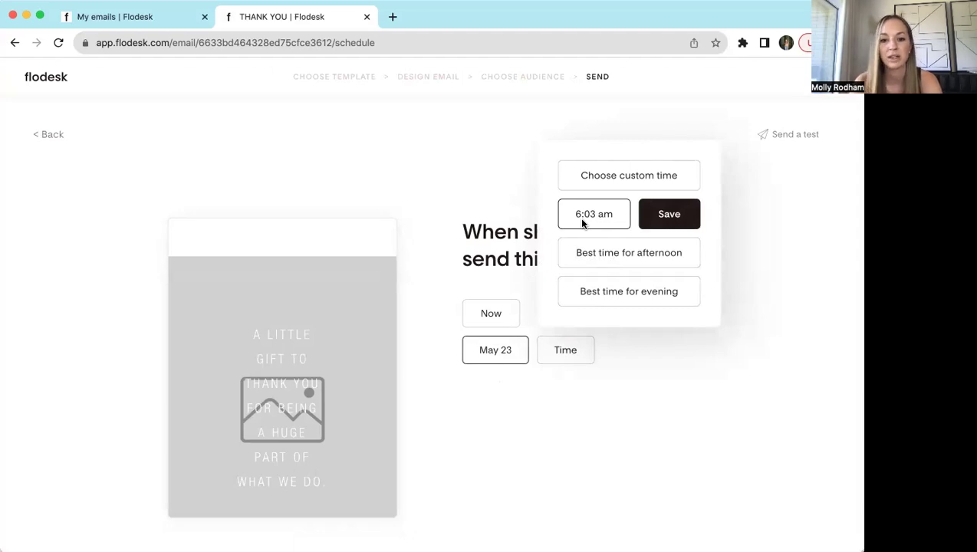
click(546, 439)
scroll(710, 220, down, 1)
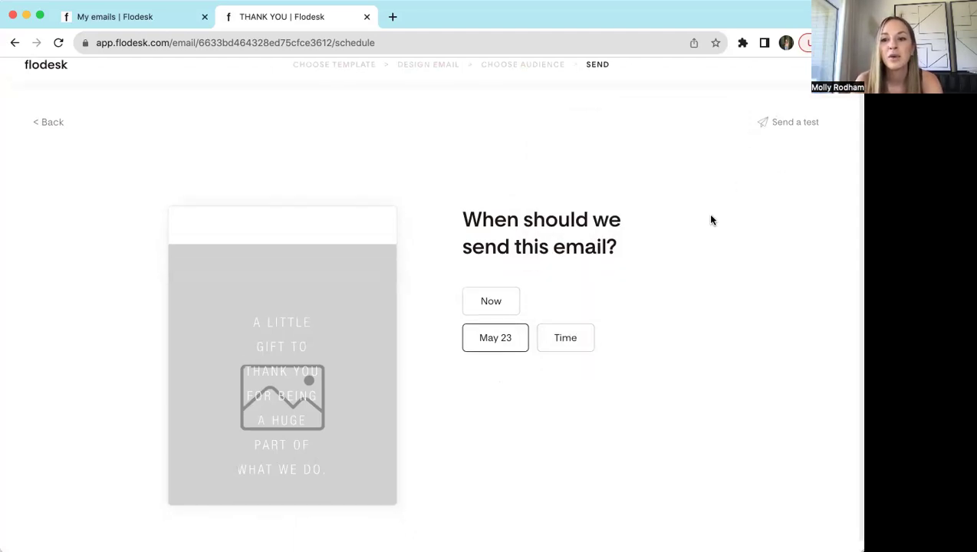
scroll(633, 307, down, 1)
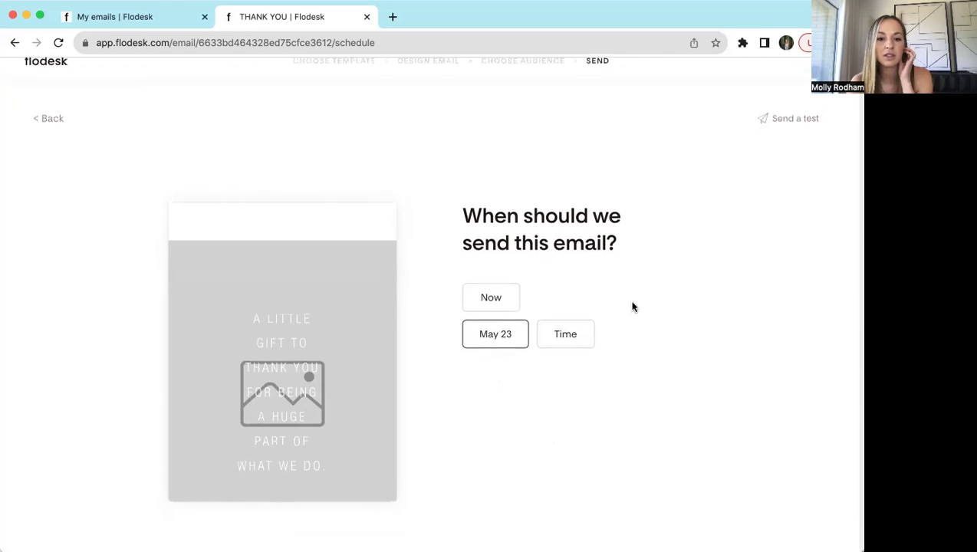
scroll(244, 388, down, 5)
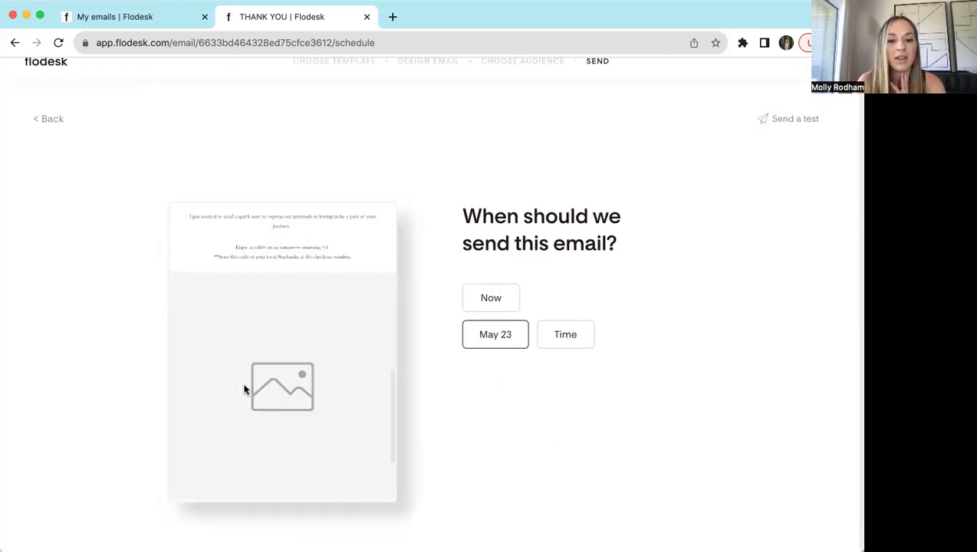
scroll(253, 393, up, 5)
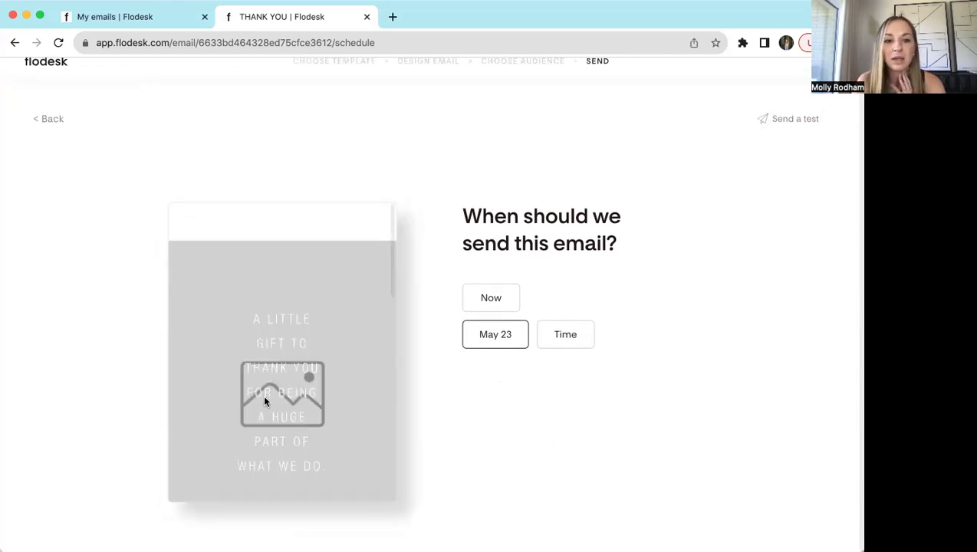
- Leave the THANK YOU email's send setup and return to the overview of all emails
click(51, 121)
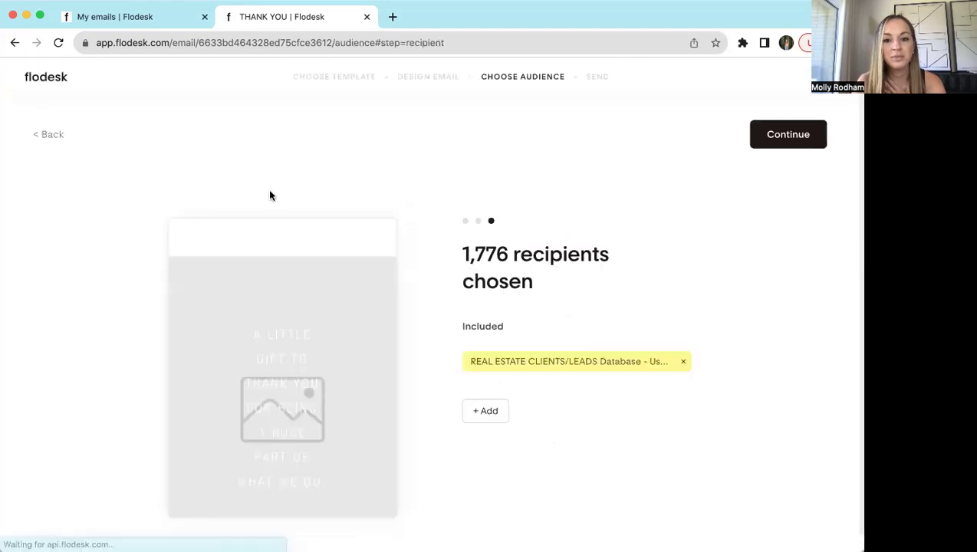
click(47, 77)
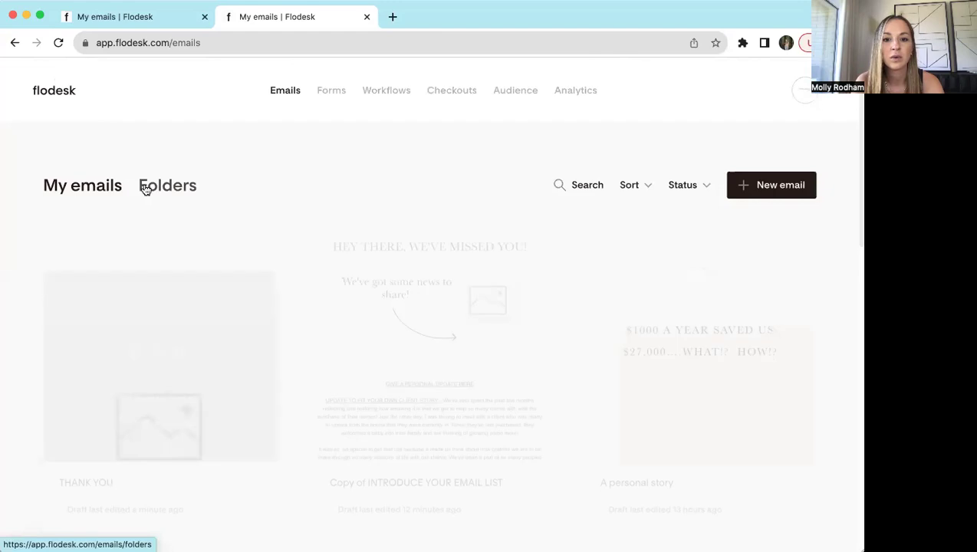
scroll(144, 189, down, 1)
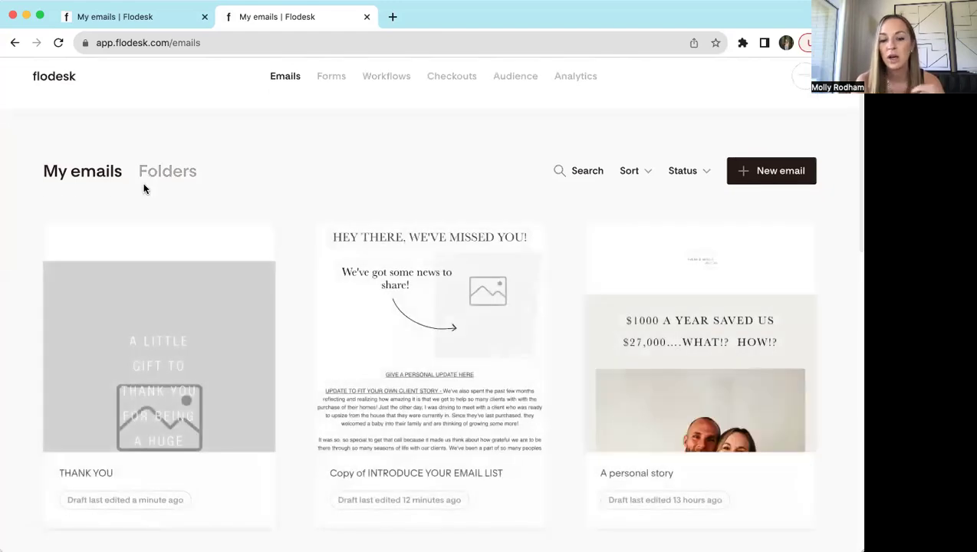
mouse_move(326, 278)
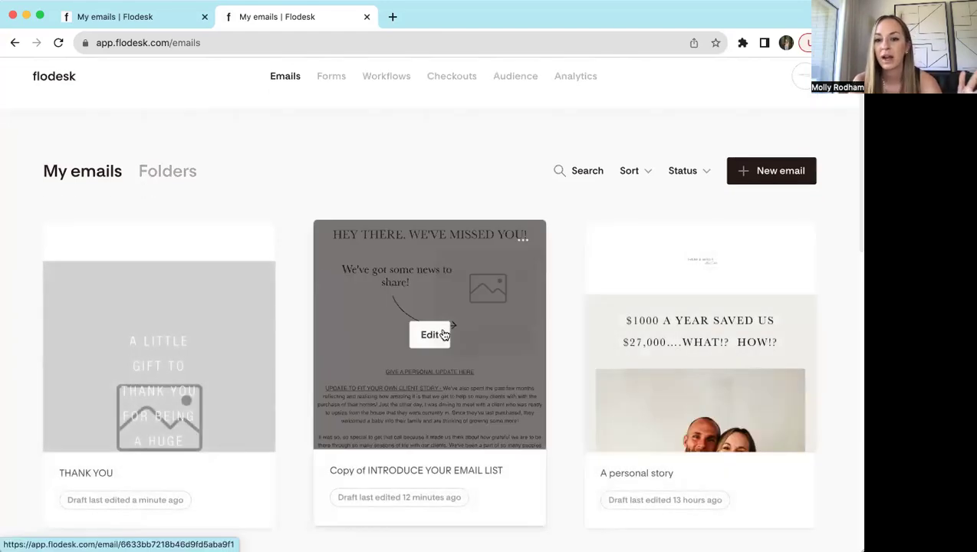
- Start a new email to browse the available templates, and return to the emails overview without choosing one
click(784, 175)
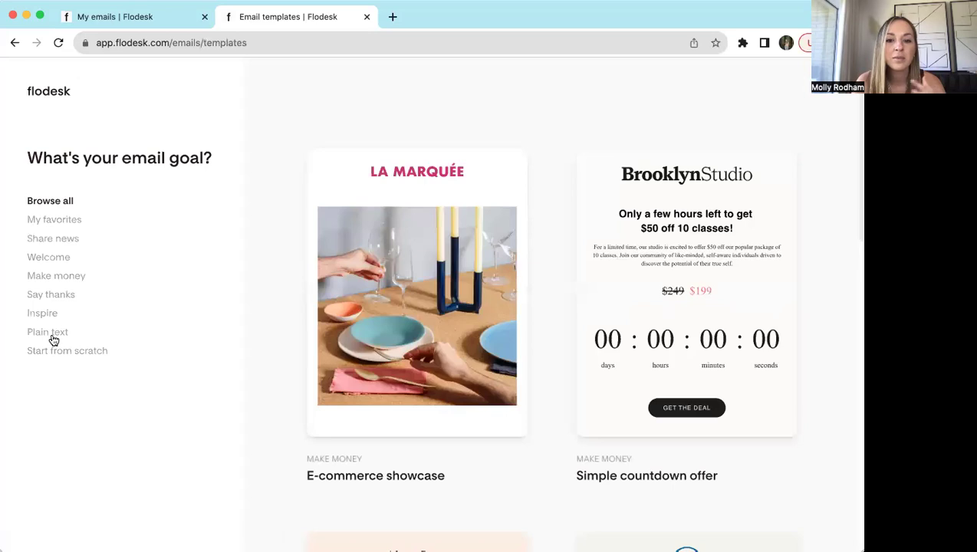
scroll(53, 320, down, 2)
scroll(457, 370, down, 4)
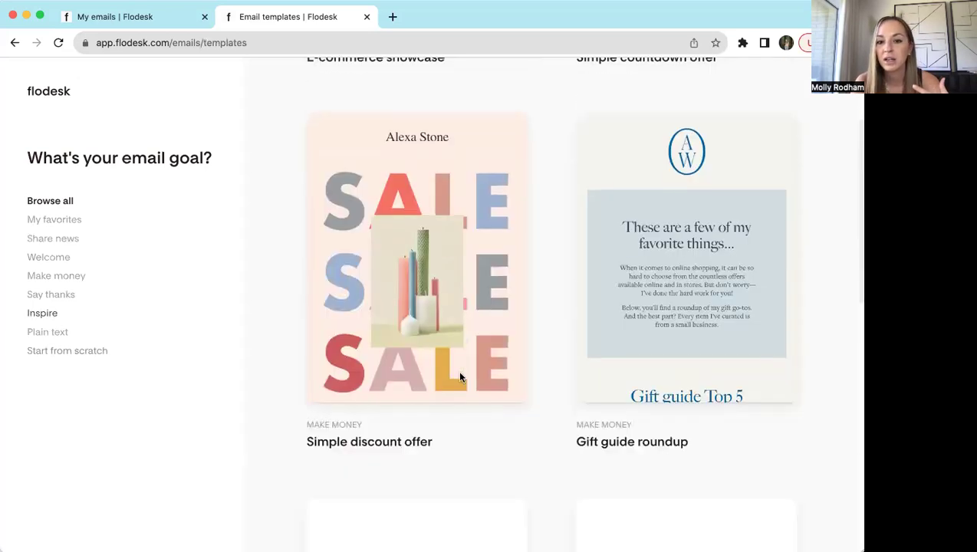
scroll(461, 378, down, 5)
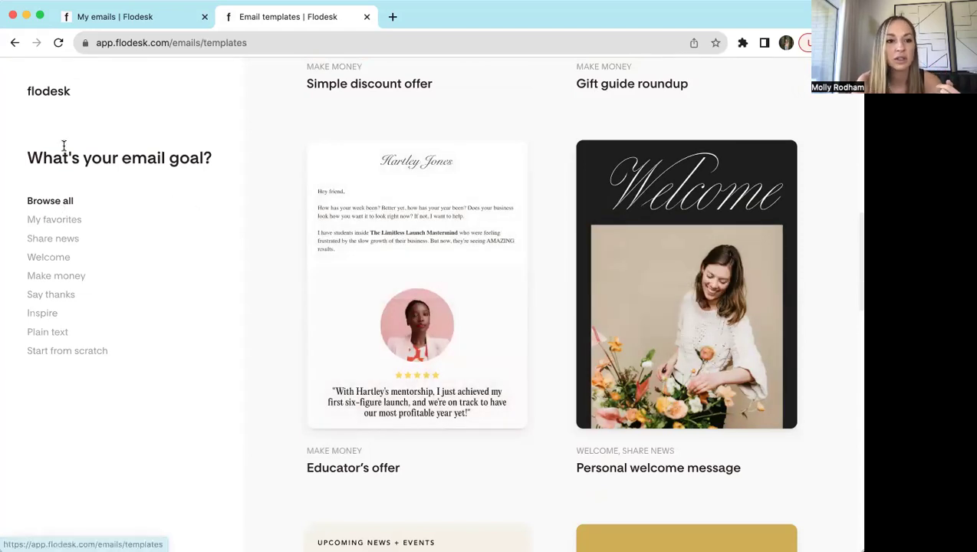
click(43, 95)
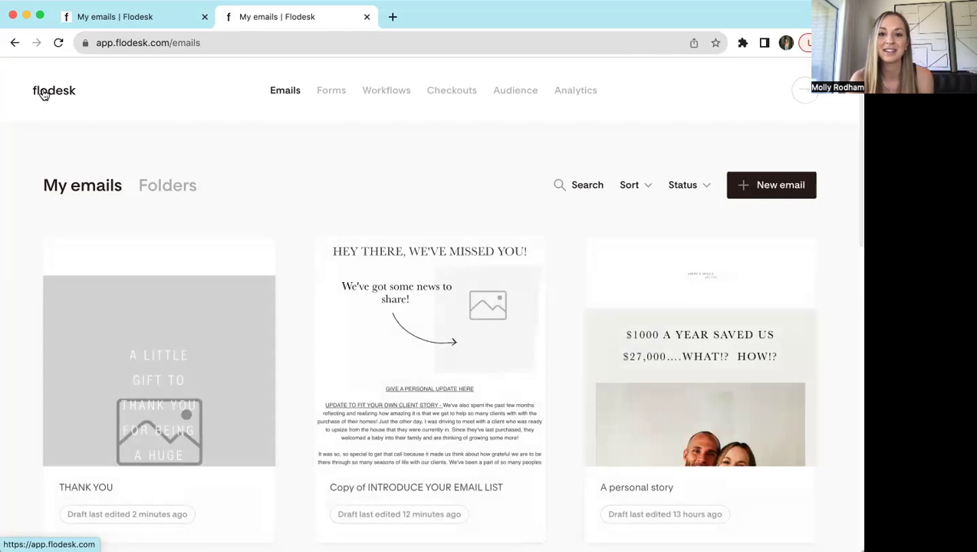
scroll(191, 139, down, 1)
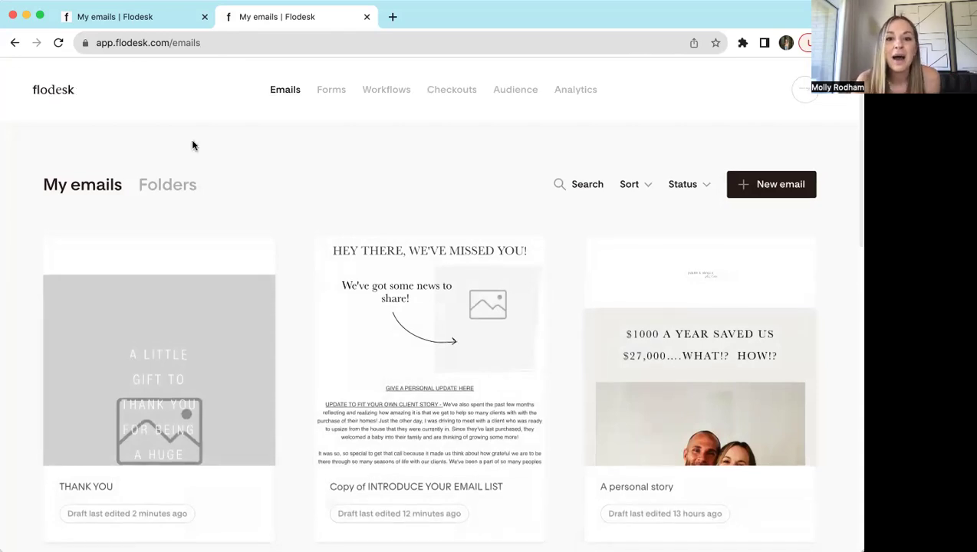
scroll(192, 145, up, 1)
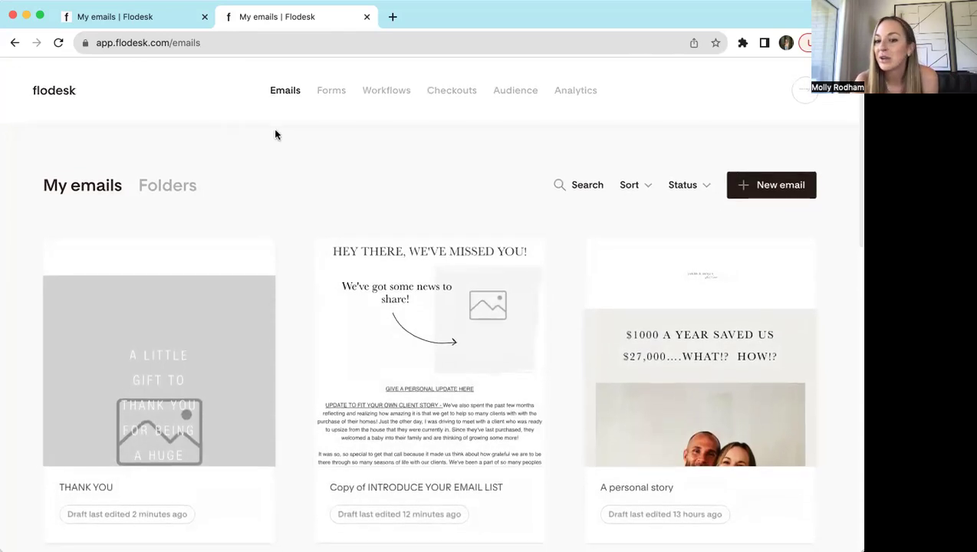
- Go to the workflows and pause the published POST-CLOSE FLOW BUYER workflow to open it for editing
click(388, 92)
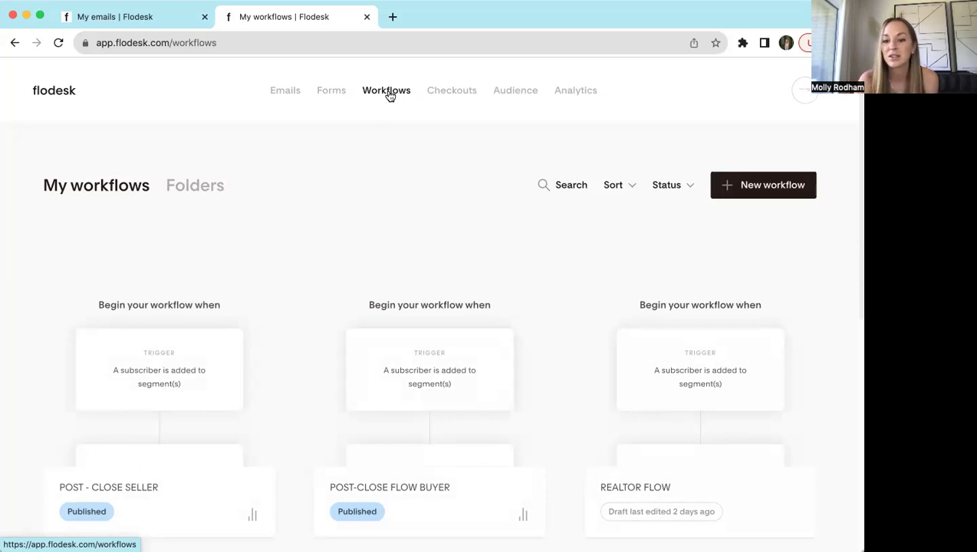
scroll(120, 249, down, 3)
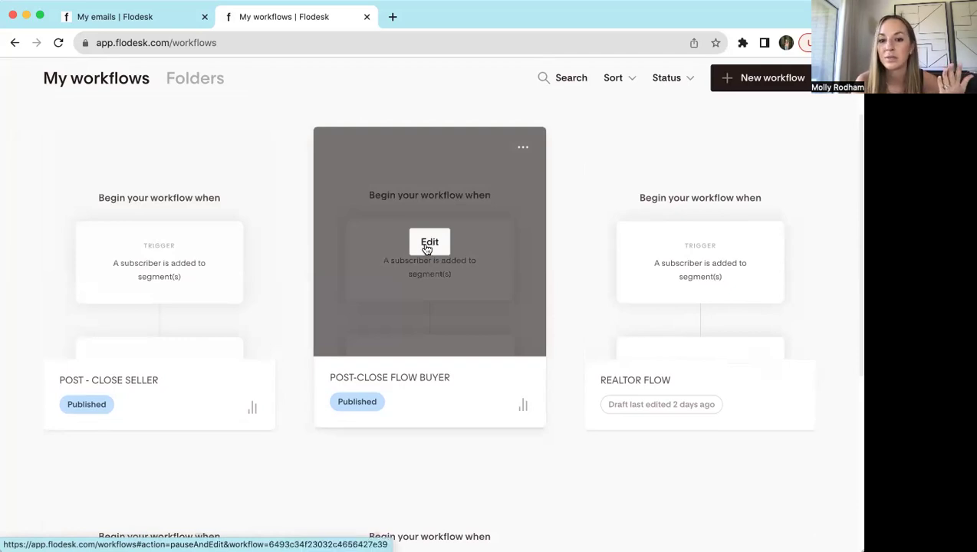
click(427, 249)
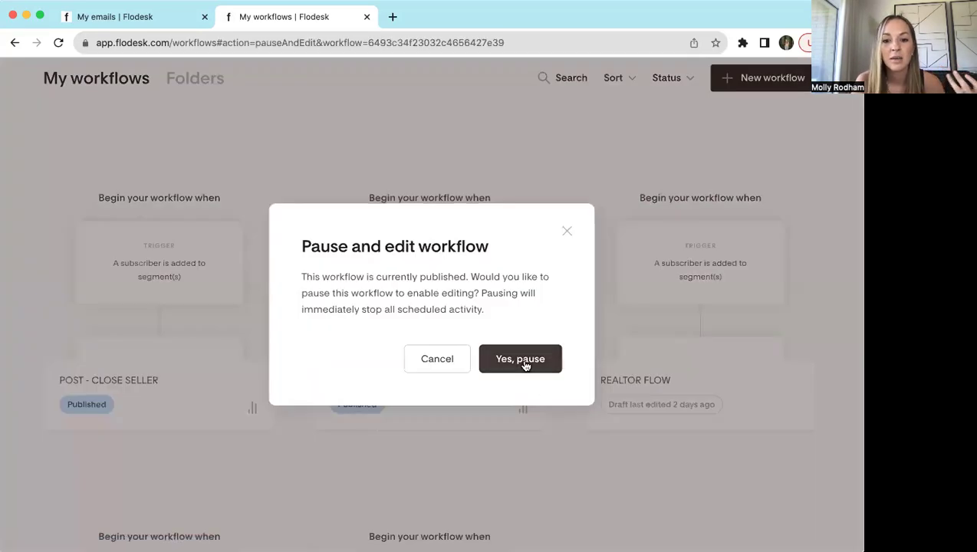
click(524, 364)
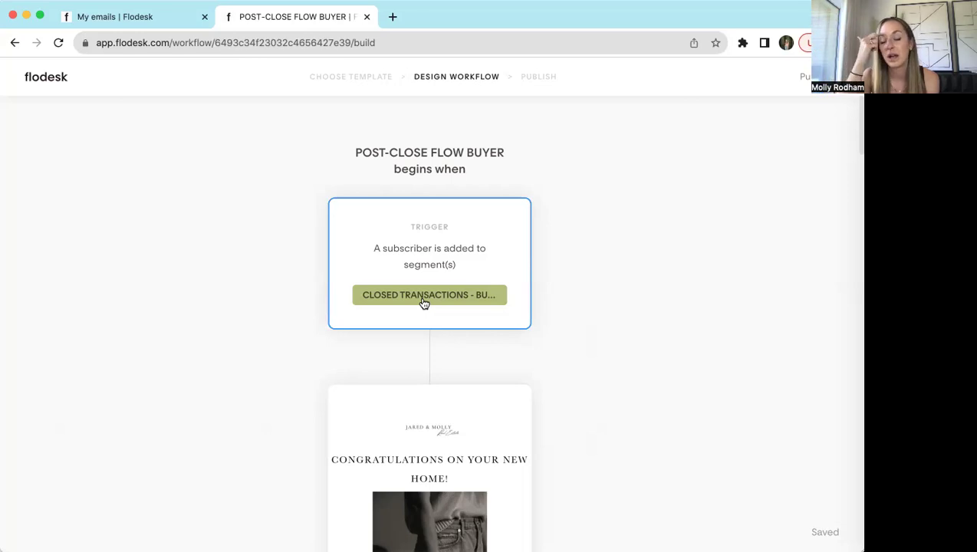
- Open the settings of the workflow's congratulations email step and review its sender, subject line and preview text
scroll(424, 303, down, 2)
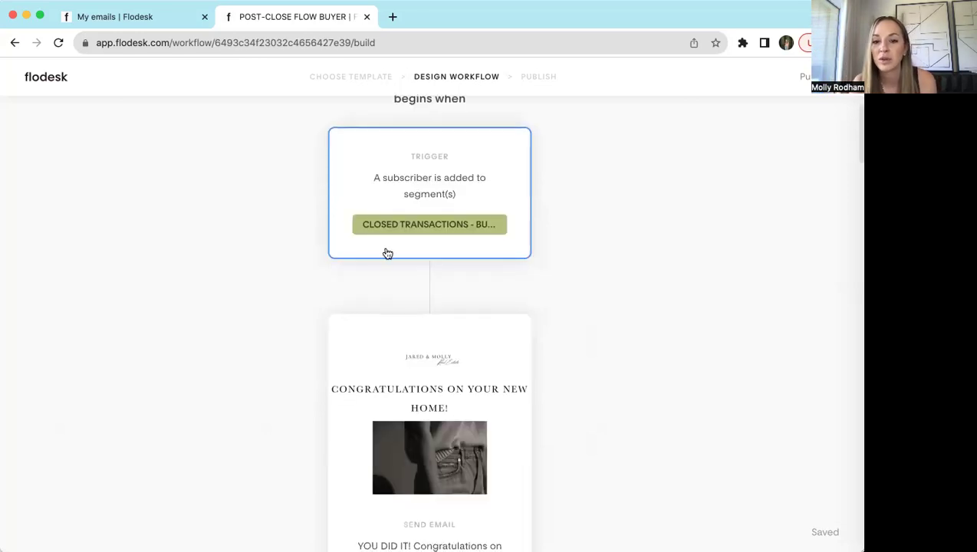
scroll(387, 254, down, 6)
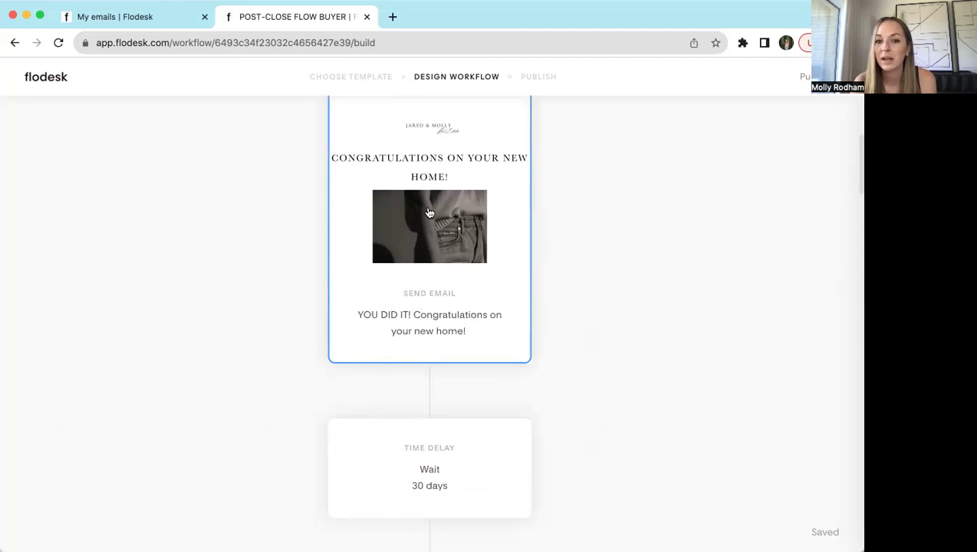
click(453, 253)
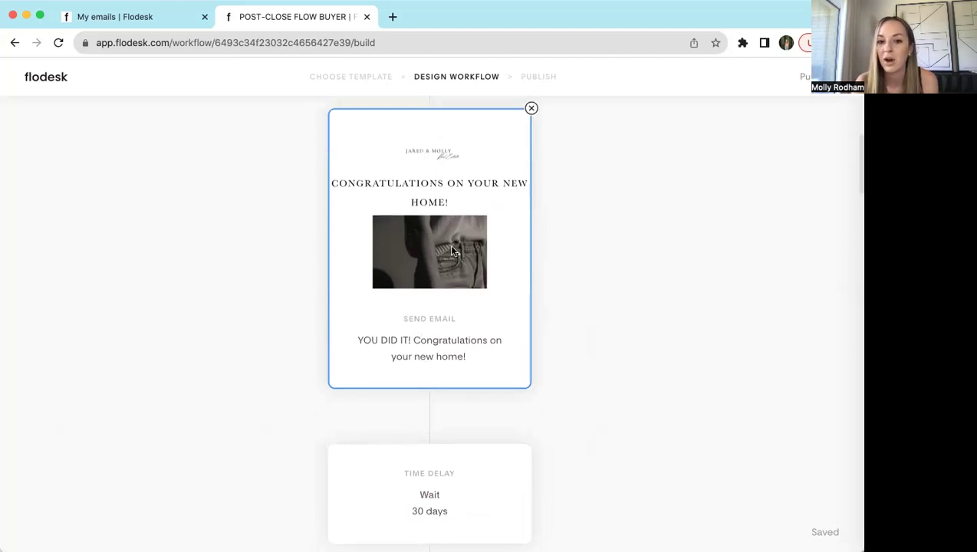
scroll(698, 365, down, 3)
scroll(750, 225, up, 3)
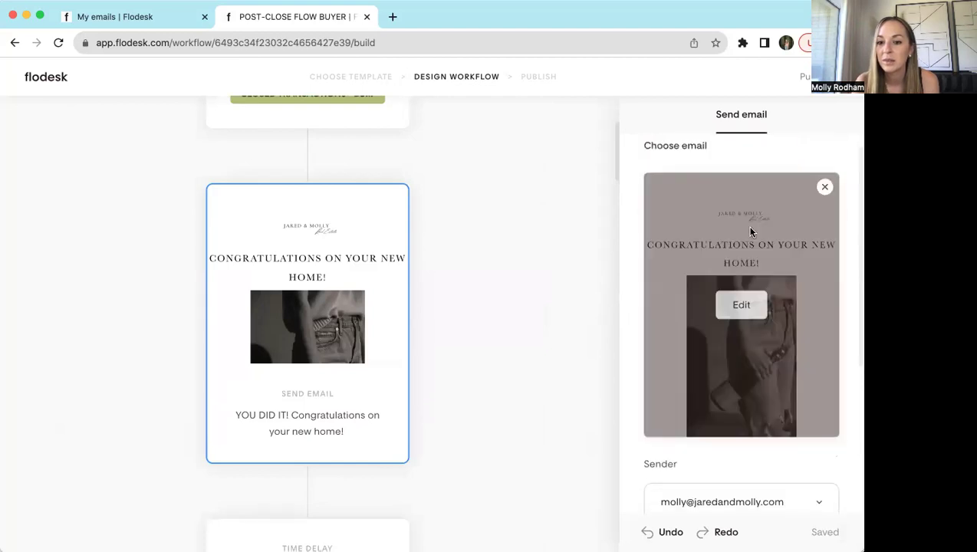
scroll(751, 229, down, 3)
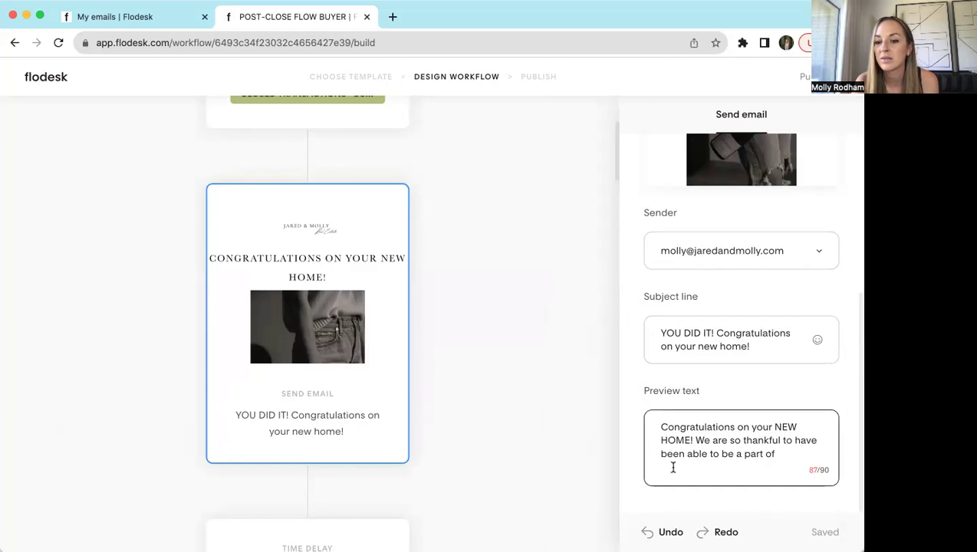
scroll(686, 439, up, 3)
mouse_move(738, 376)
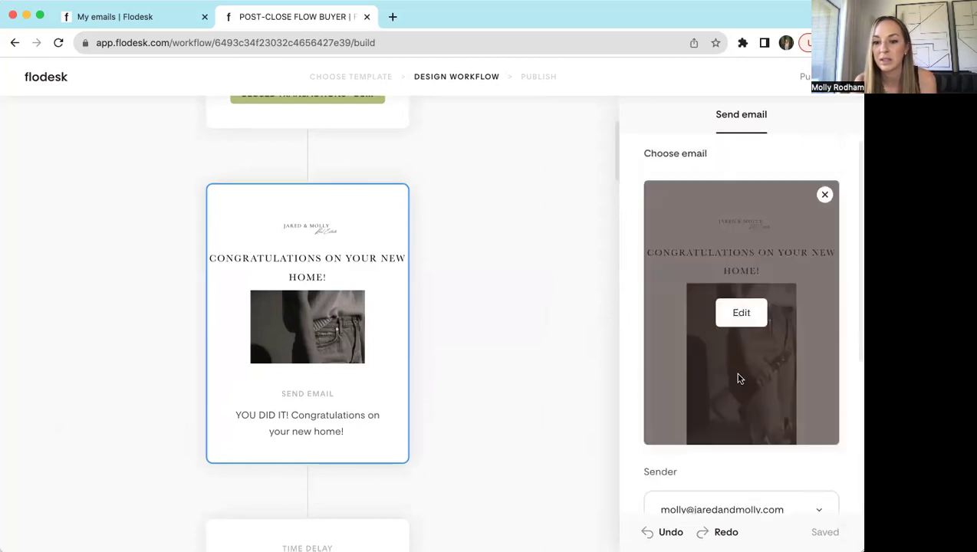
- Open the congratulations email in the editor and inspect the settings of its champagne bottle image
click(738, 313)
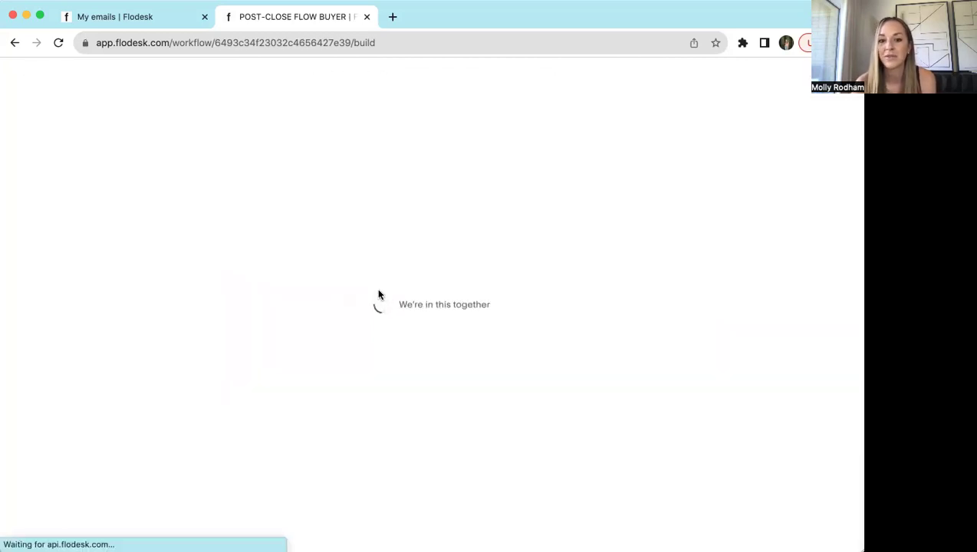
scroll(377, 288, down, 5)
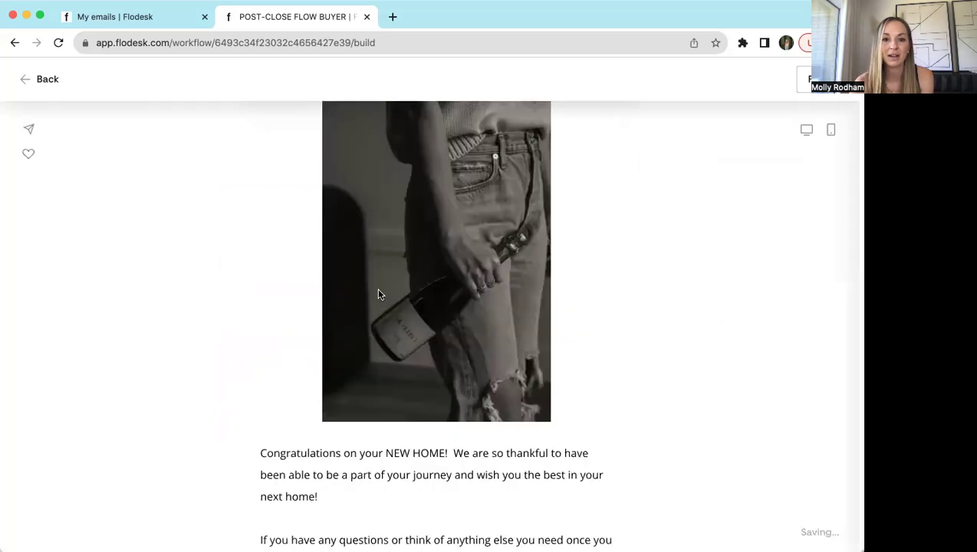
scroll(379, 293, up, 5)
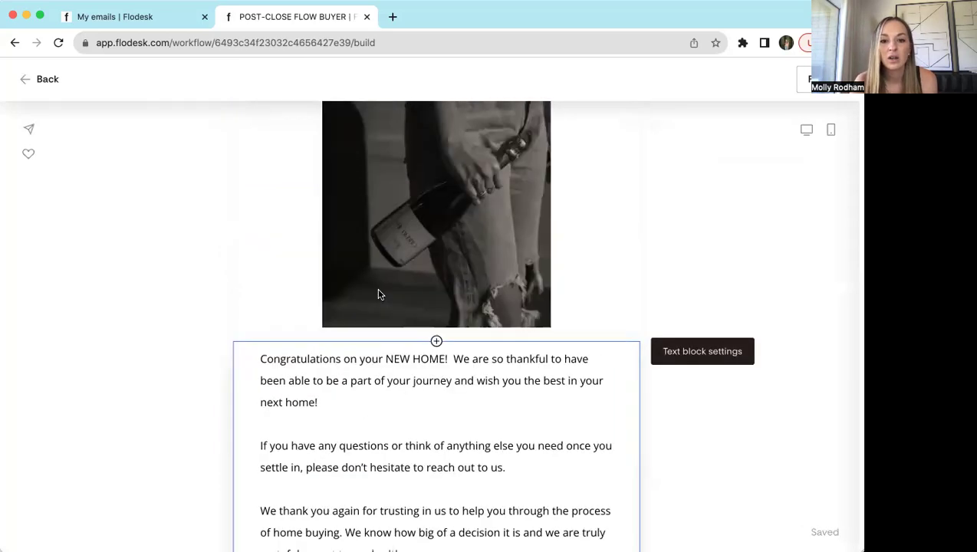
scroll(494, 331, down, 2)
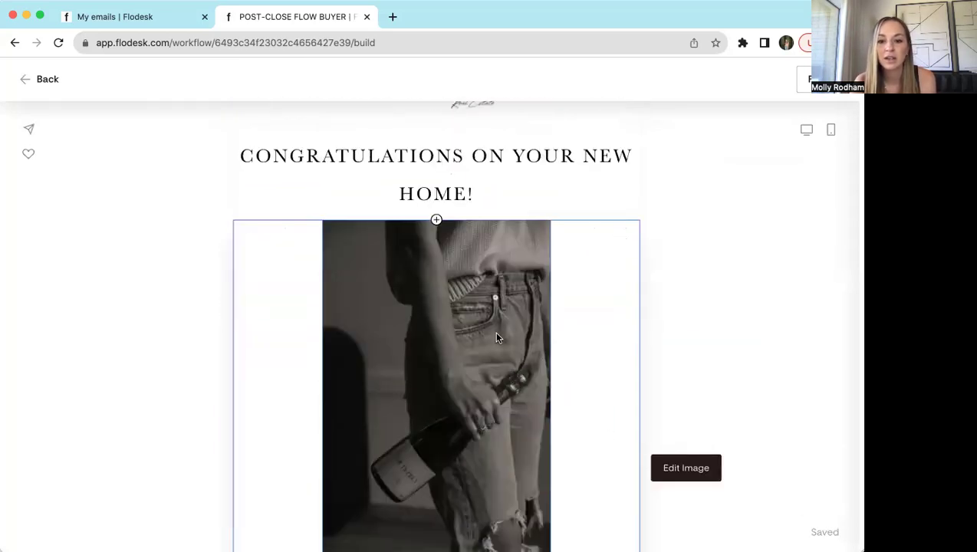
click(489, 317)
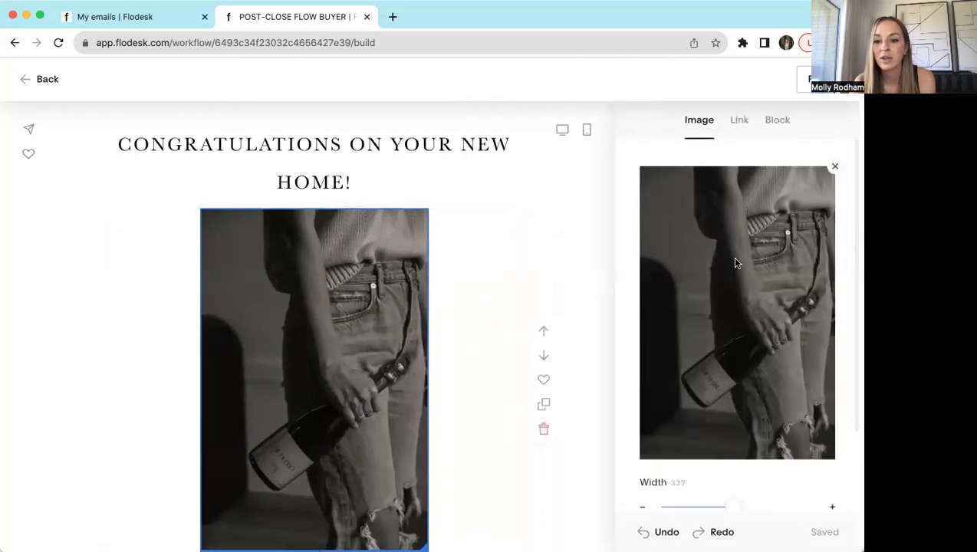
scroll(730, 307, down, 2)
scroll(730, 310, up, 3)
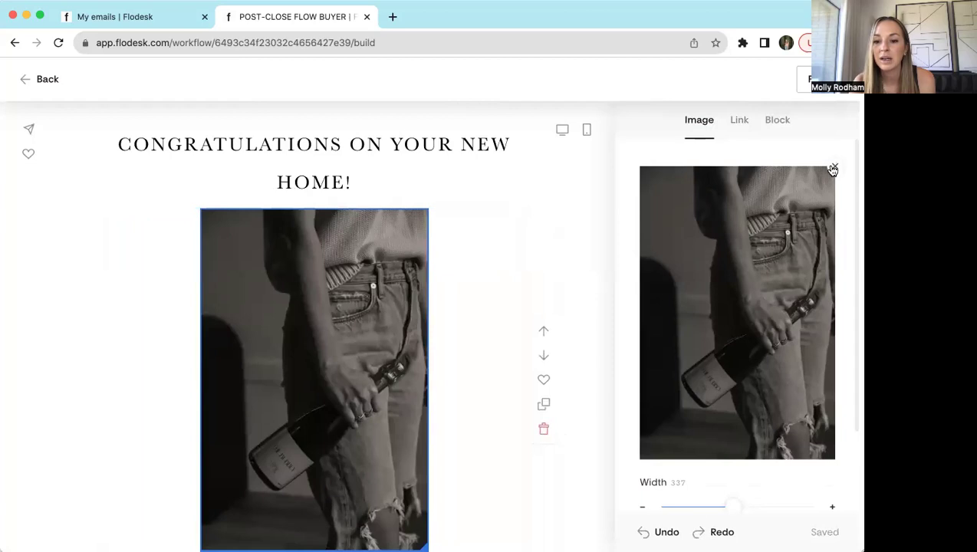
scroll(787, 263, down, 1)
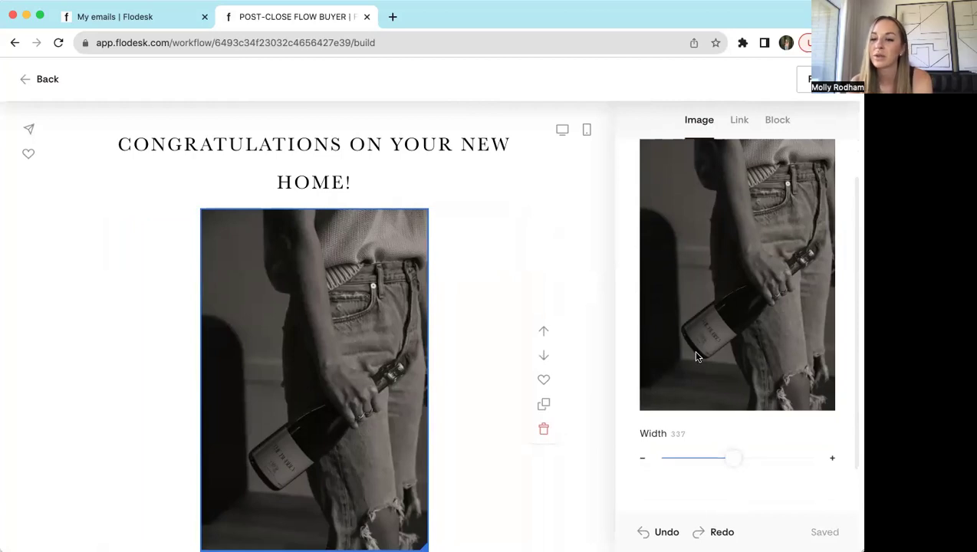
- Select the LEAVE A GOOGLE REVIEW button in the email body and check the web address it links to
scroll(563, 367, down, 2)
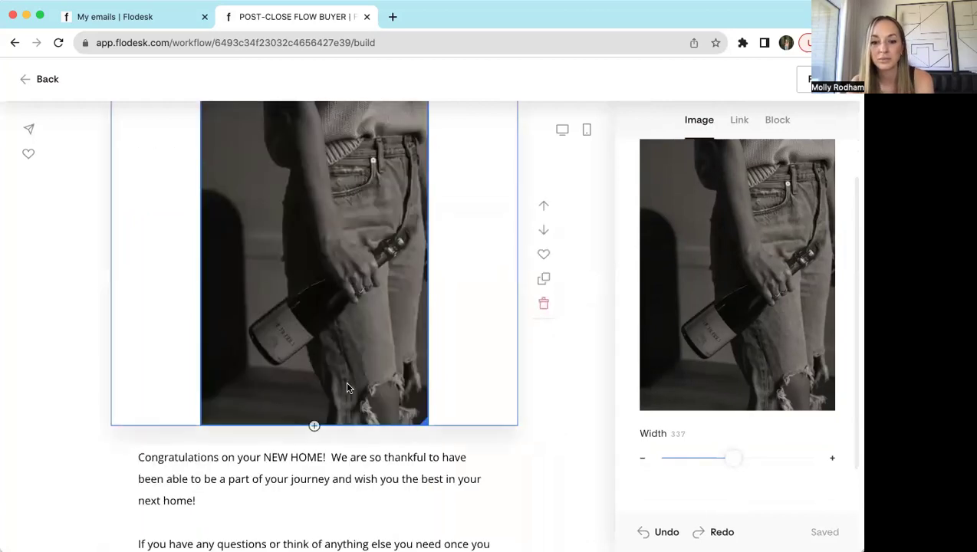
scroll(345, 382, down, 2)
scroll(347, 387, down, 5)
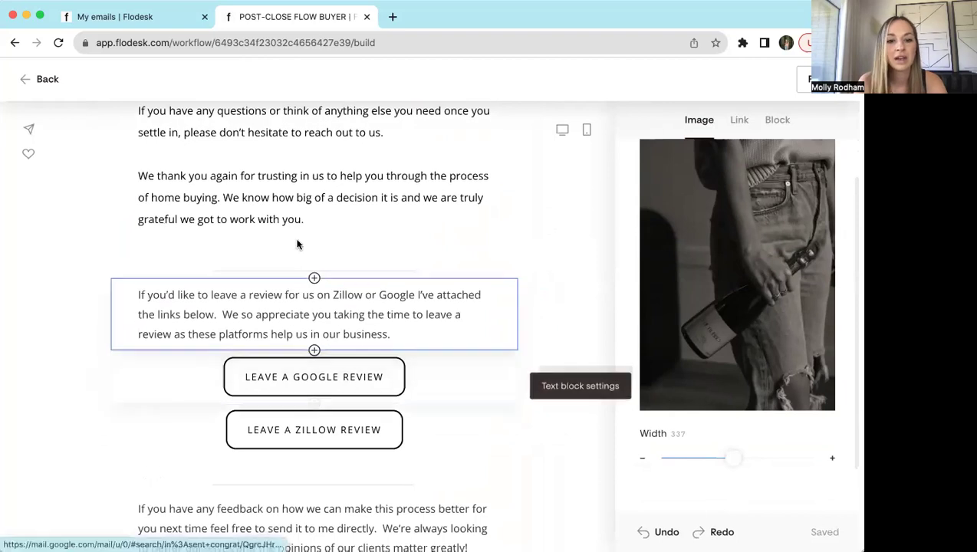
scroll(318, 356, down, 1)
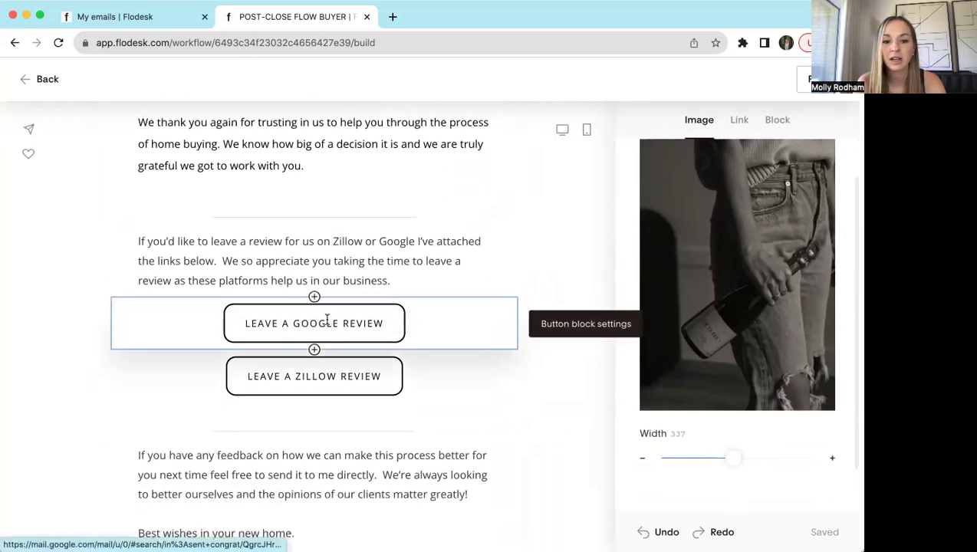
click(327, 320)
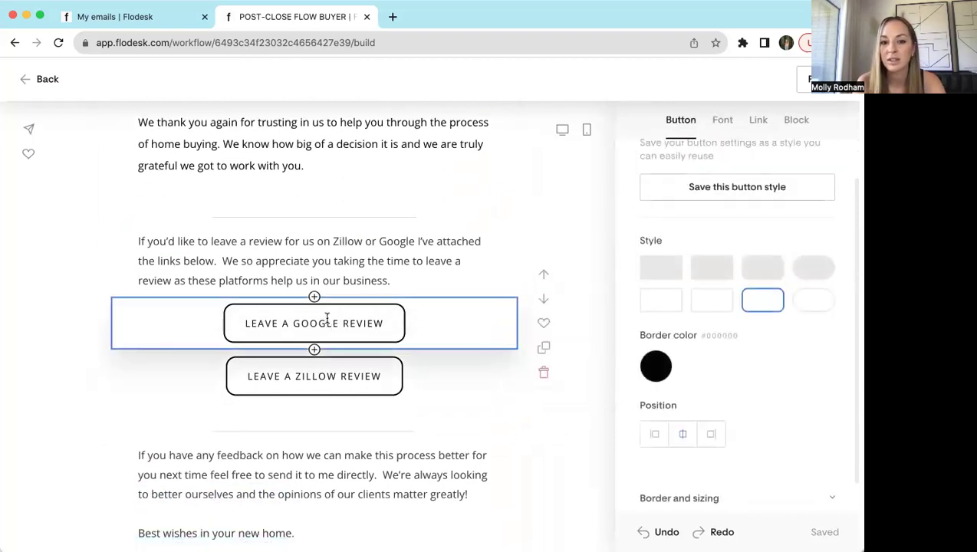
scroll(331, 323, up, 3)
scroll(332, 325, up, 1)
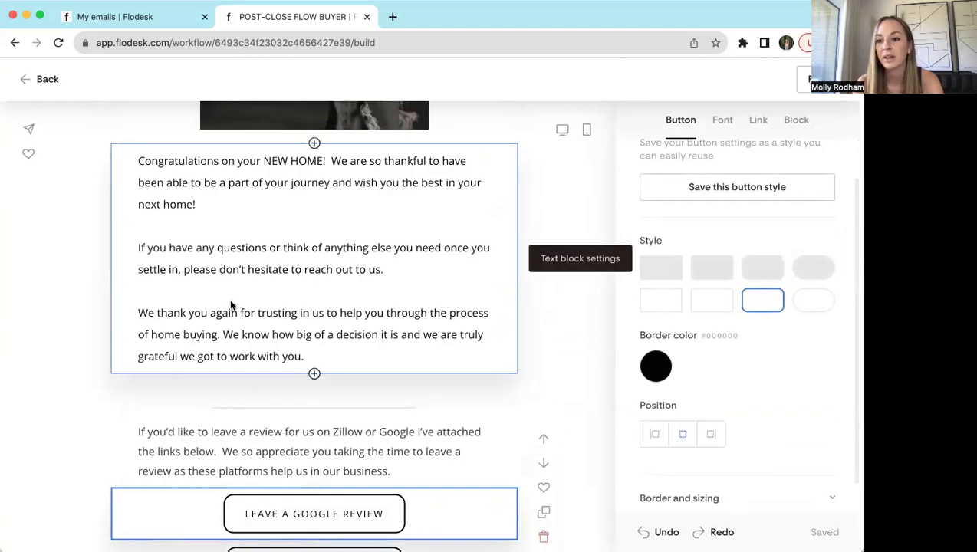
scroll(432, 405, down, 1)
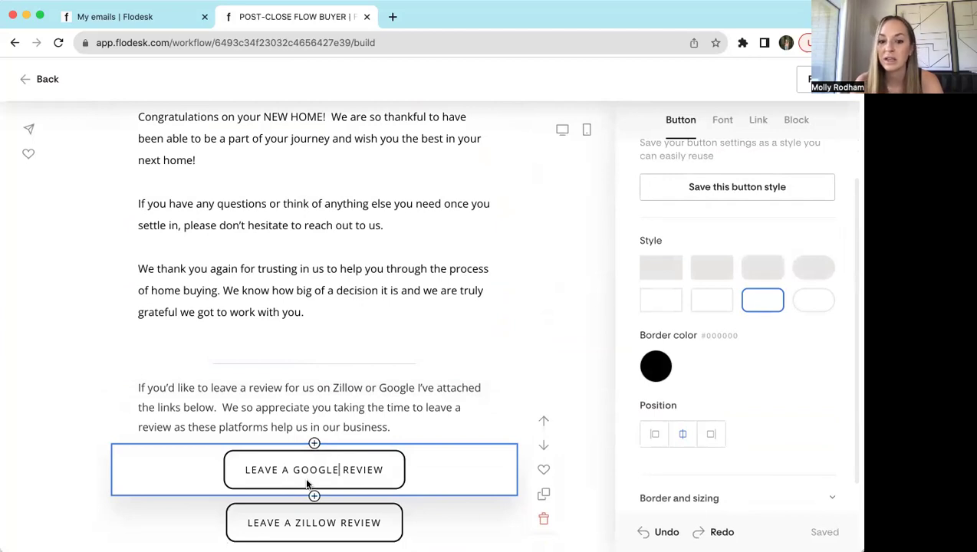
click(758, 122)
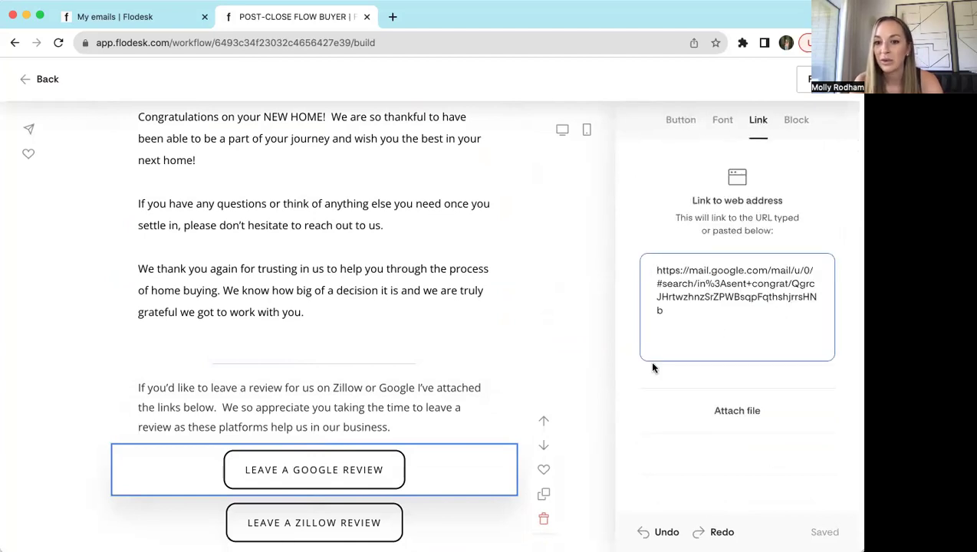
scroll(295, 473, down, 2)
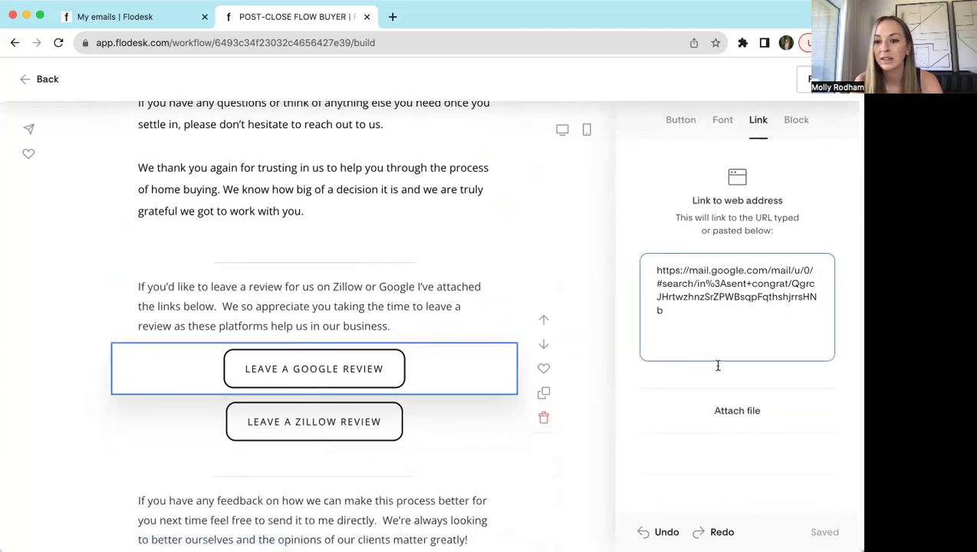
click(533, 200)
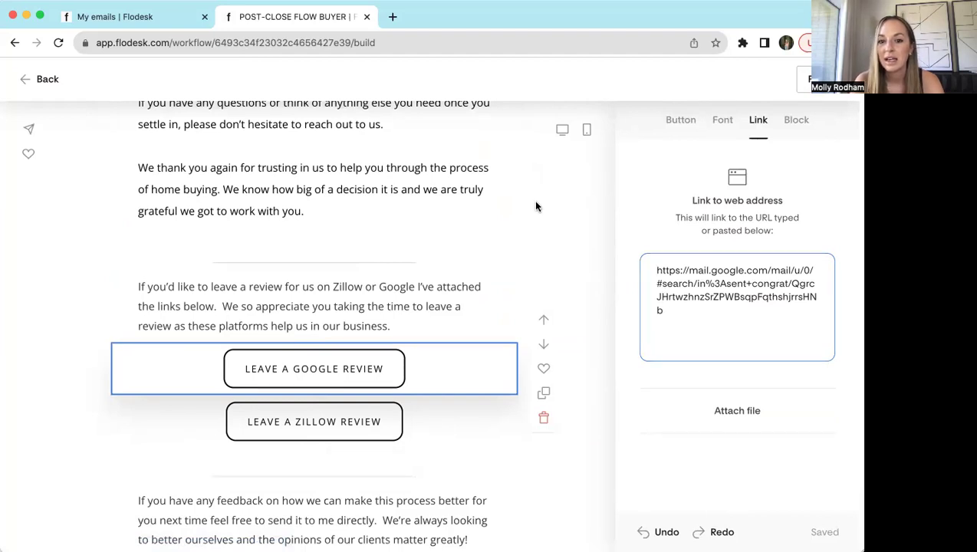
- Check the web address linked to the LEAVE A ZILLOW REVIEW button and look through the rest of the email
click(305, 427)
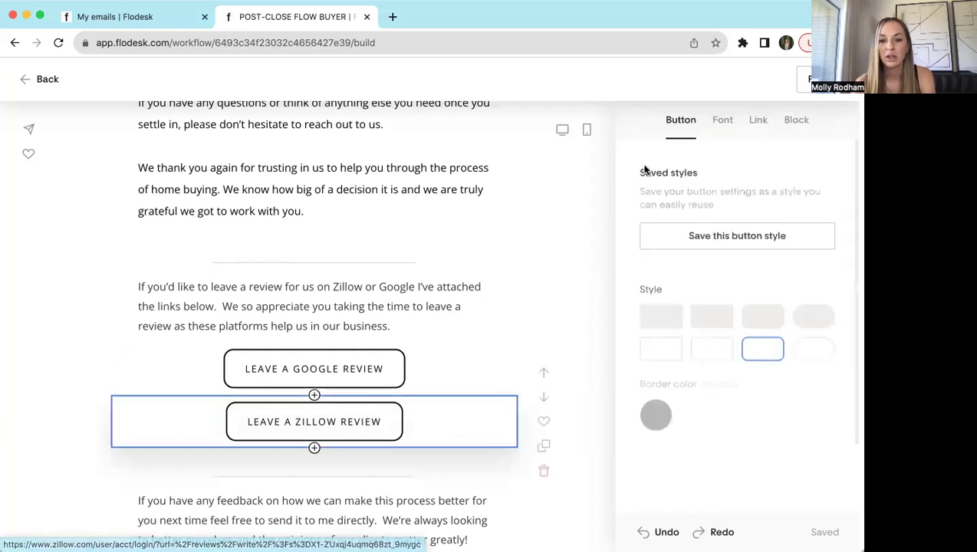
click(757, 122)
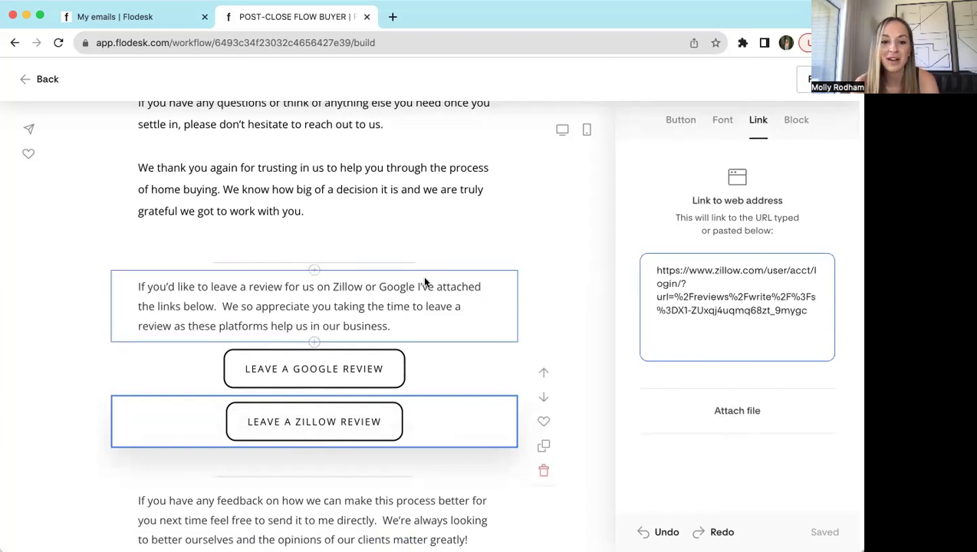
scroll(427, 280, down, 5)
scroll(425, 283, down, 1)
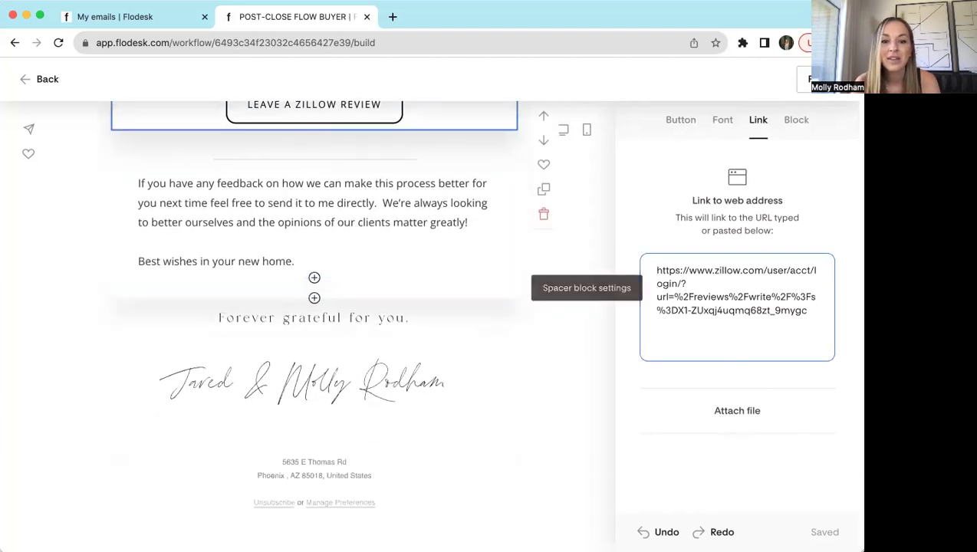
scroll(439, 408, up, 15)
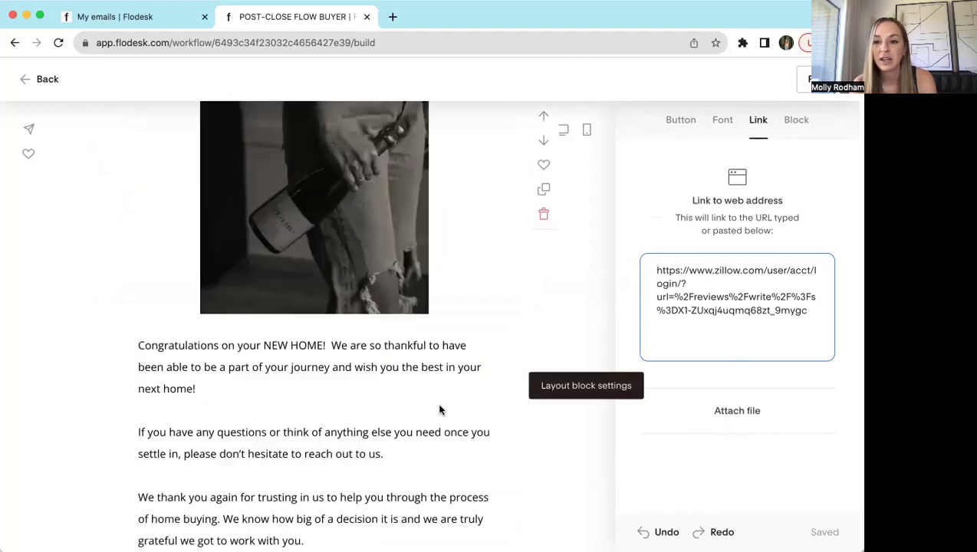
- Leave the email editor and review the workflow's trigger and the first email that follows it
click(24, 81)
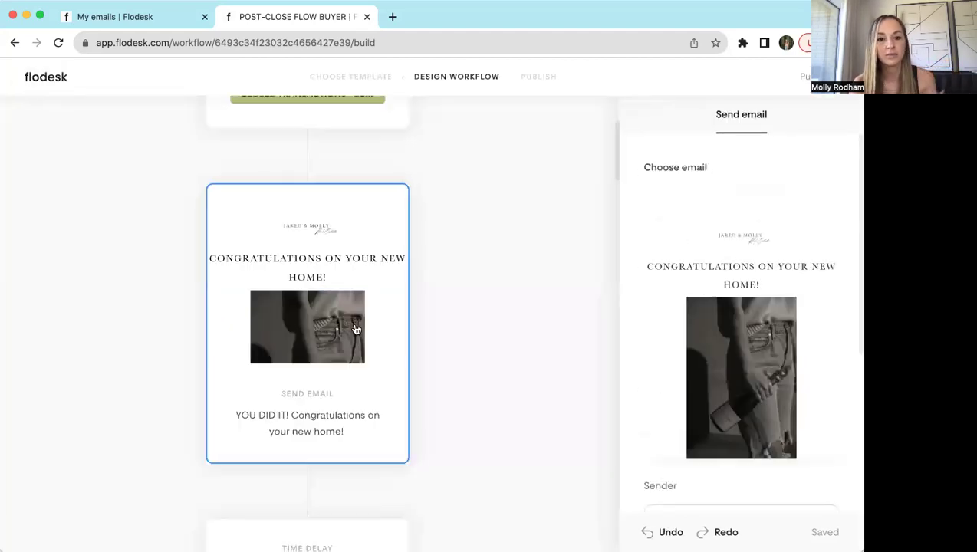
scroll(355, 329, up, 5)
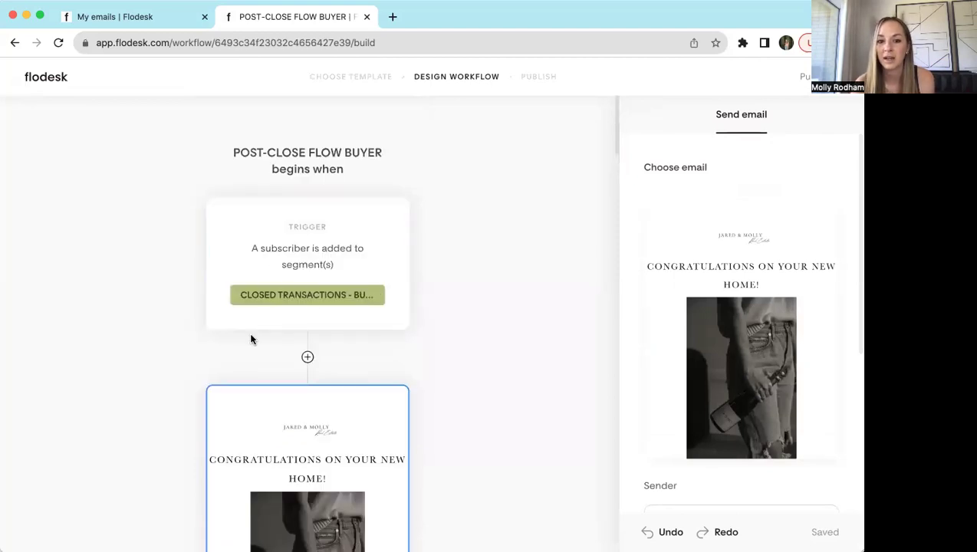
scroll(249, 336, down, 3)
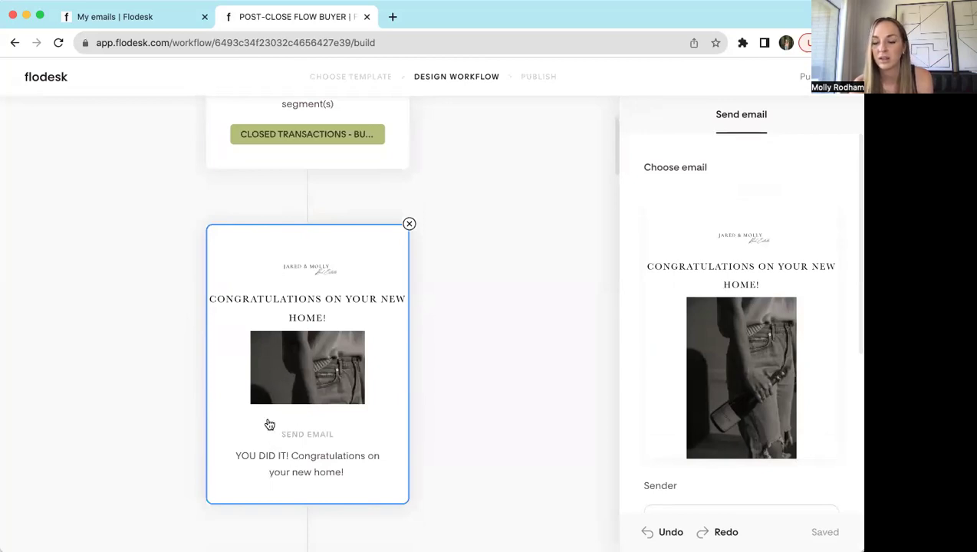
scroll(284, 368, up, 2)
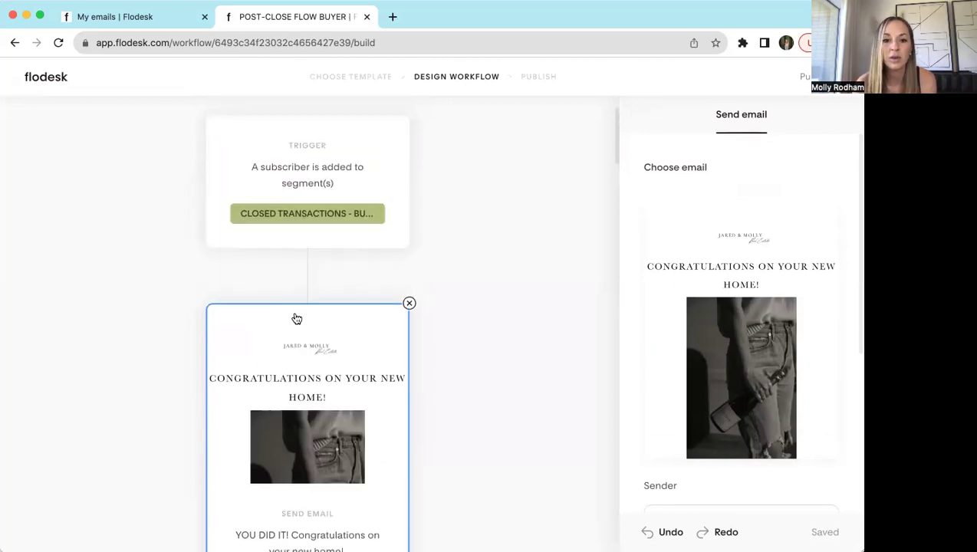
- Insert an empty email step between the trigger and the congratulations email, look at its options, and delete the step again
click(308, 277)
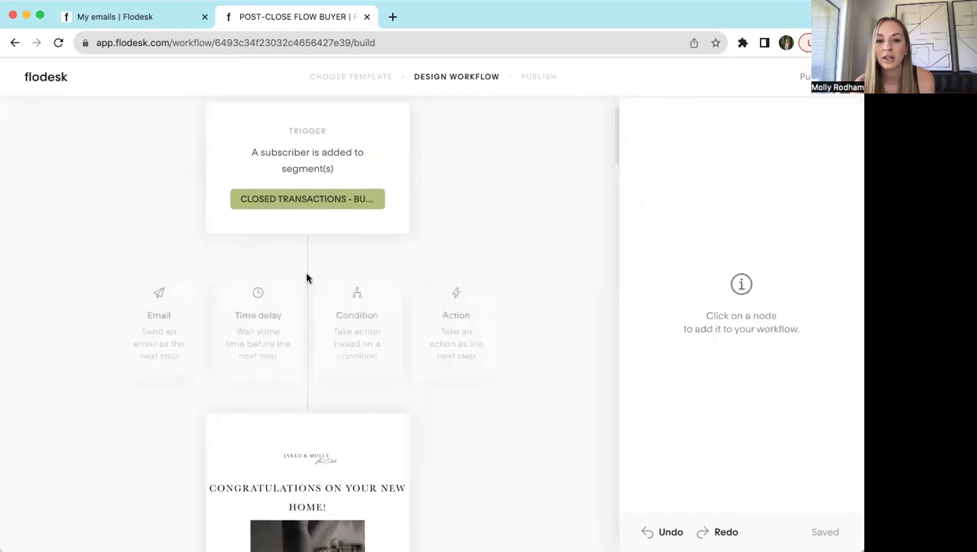
click(157, 336)
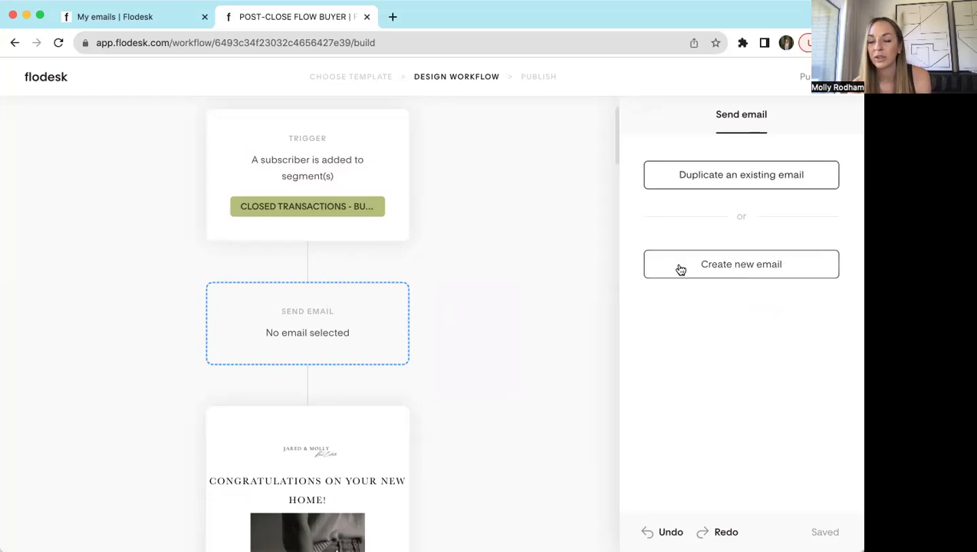
scroll(509, 314, down, 5)
scroll(509, 314, up, 5)
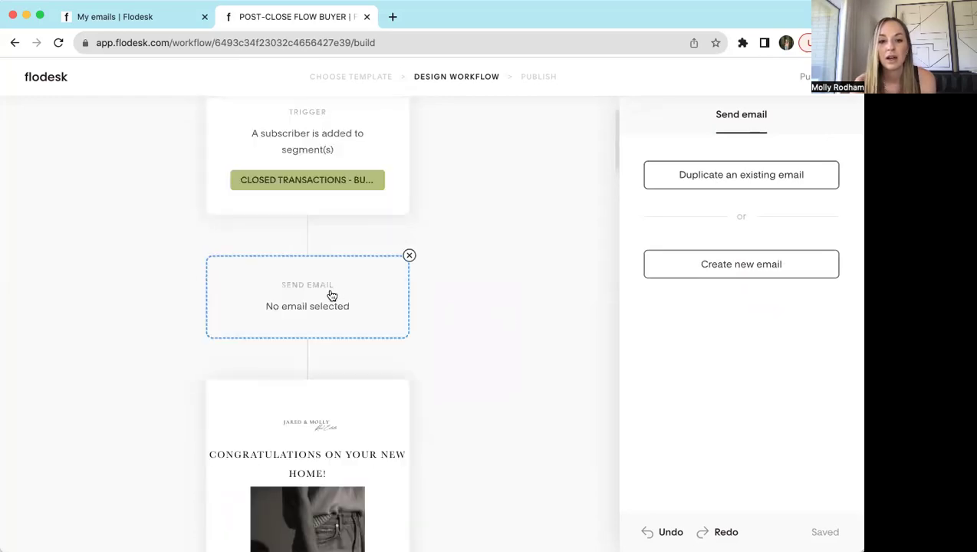
click(408, 256)
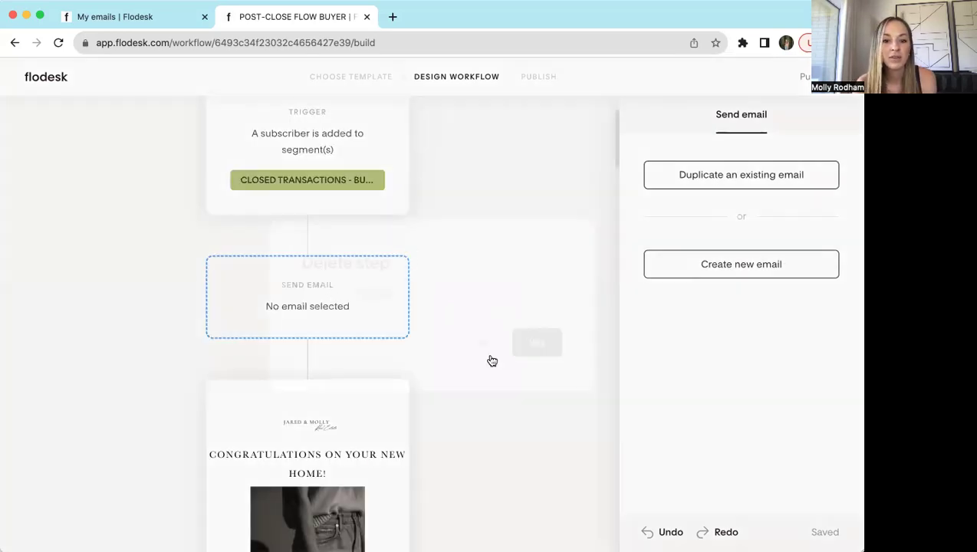
click(537, 343)
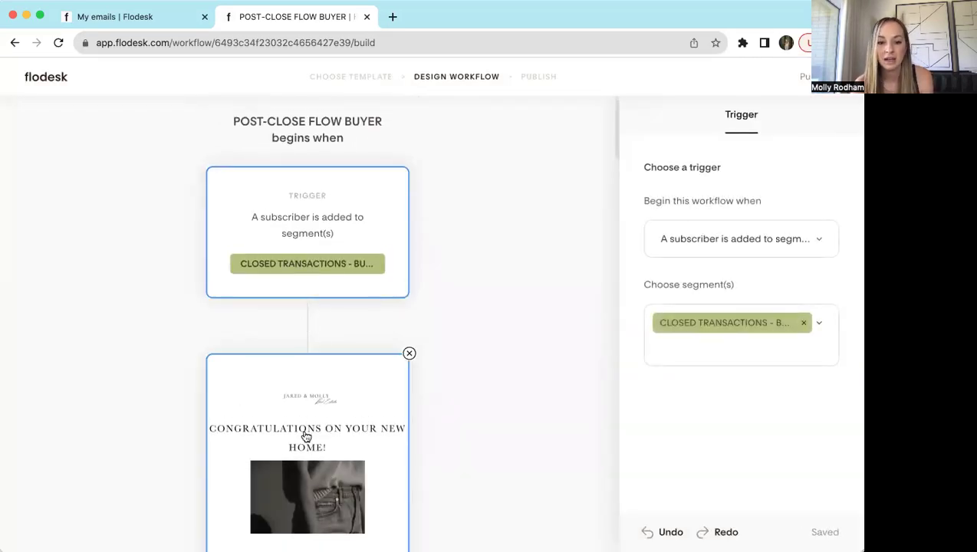
- Insert a time delay step between the existing 30-day wait and the ONE MONTH DOWN! email
scroll(308, 436, down, 3)
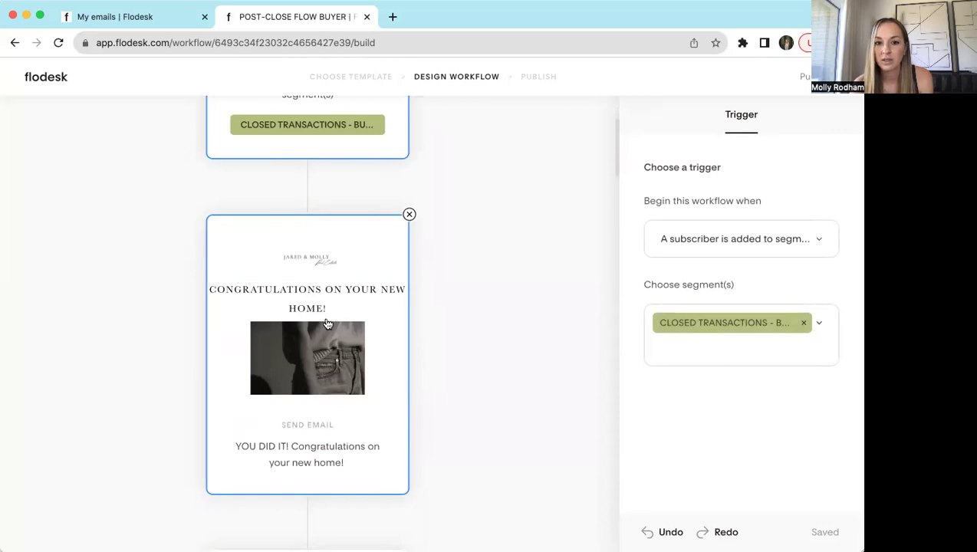
scroll(324, 331, down, 4)
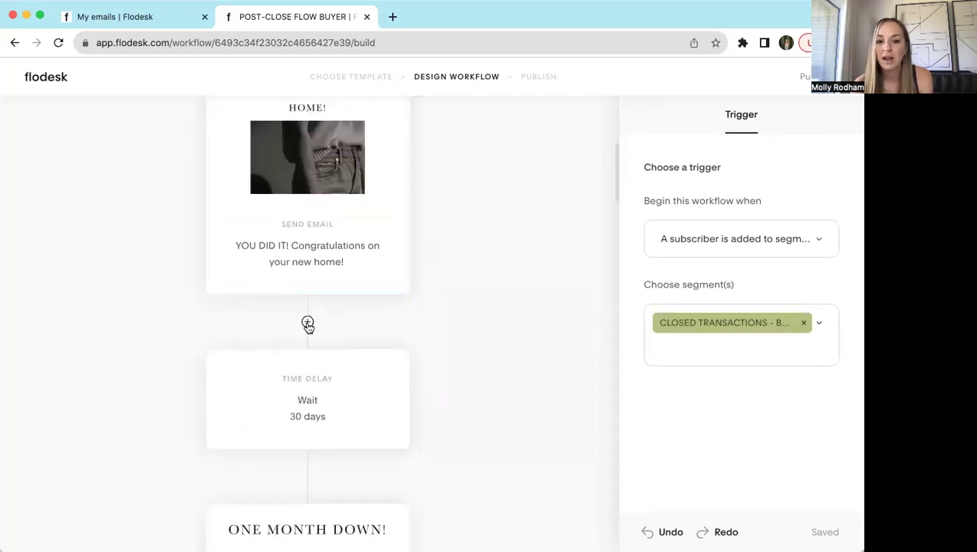
scroll(307, 426, down, 3)
scroll(296, 417, down, 3)
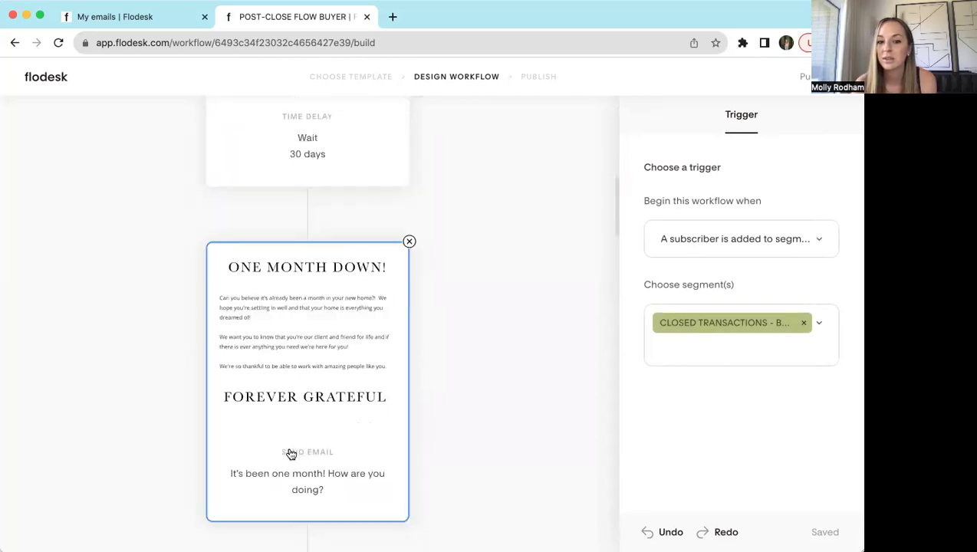
mouse_move(304, 192)
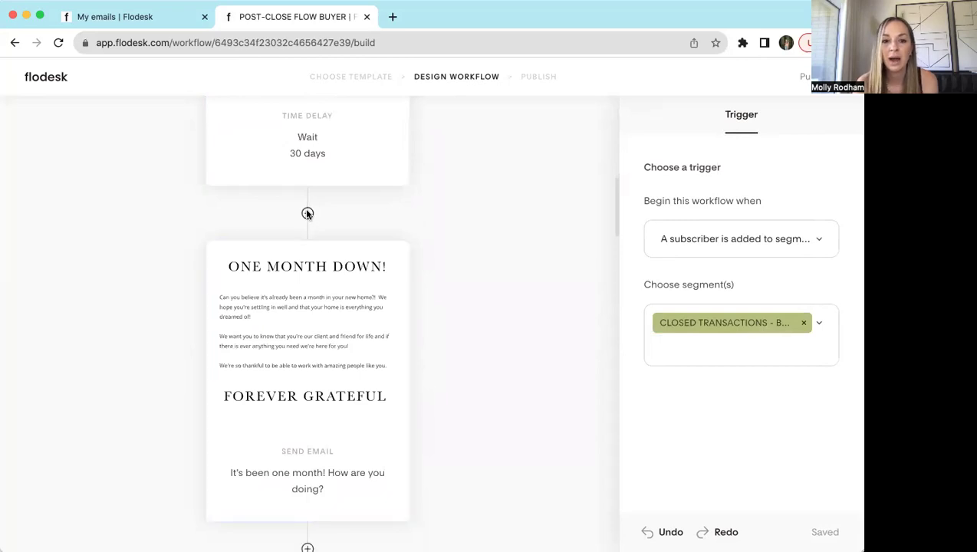
click(307, 214)
click(274, 320)
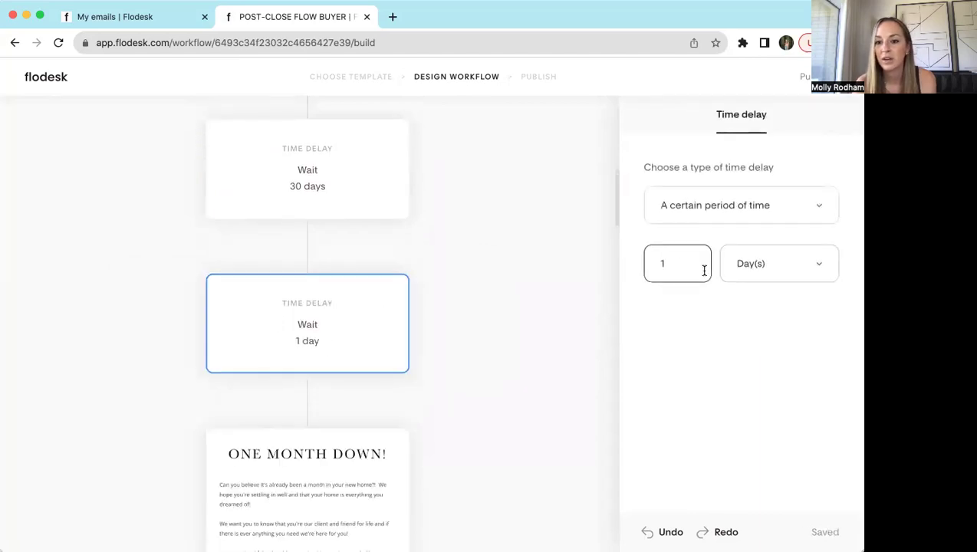
- Look through the types of time delay offered for the new step, keeping a certain period of time
click(765, 201)
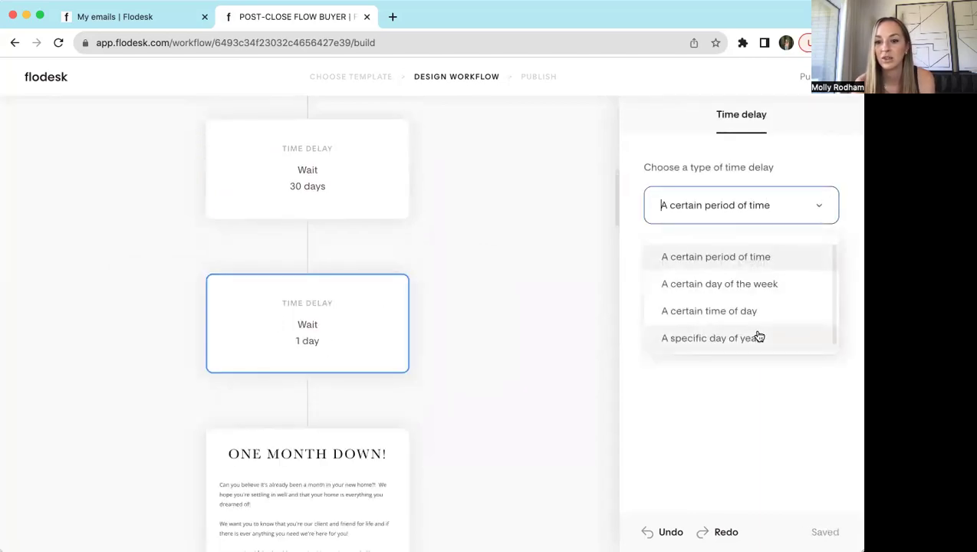
scroll(759, 337, down, 1)
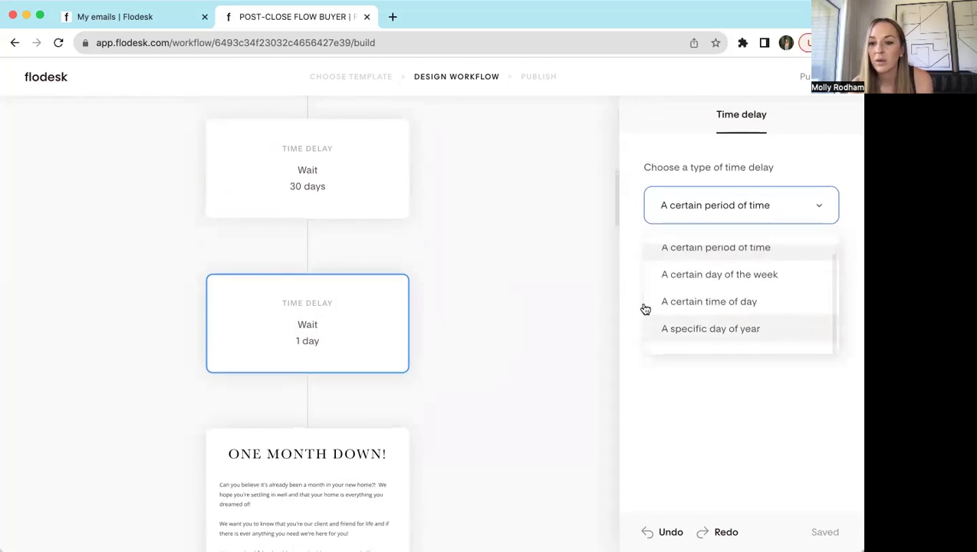
click(562, 249)
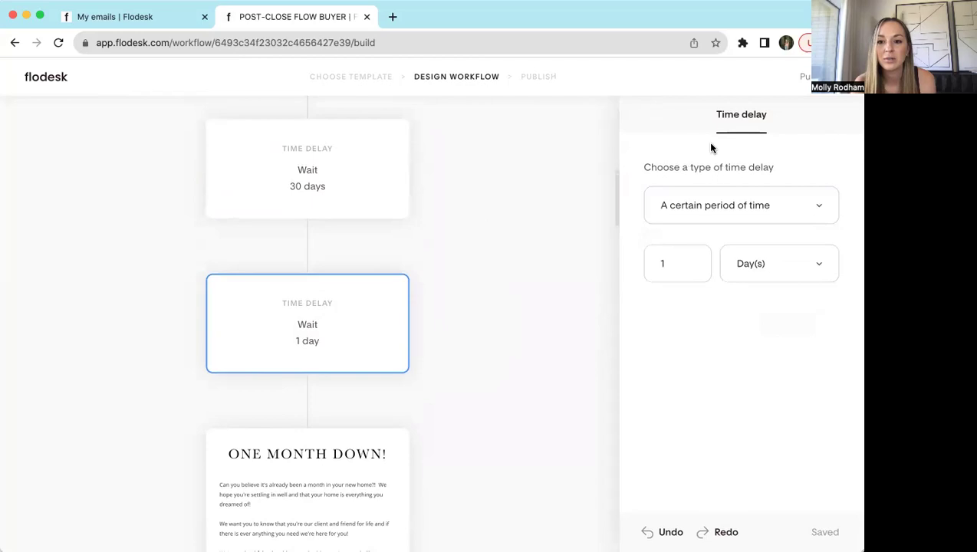
- Insert an action step right after the "A Coffee On Us" email and set it to add subscribers to segment(s)
scroll(322, 369, down, 3)
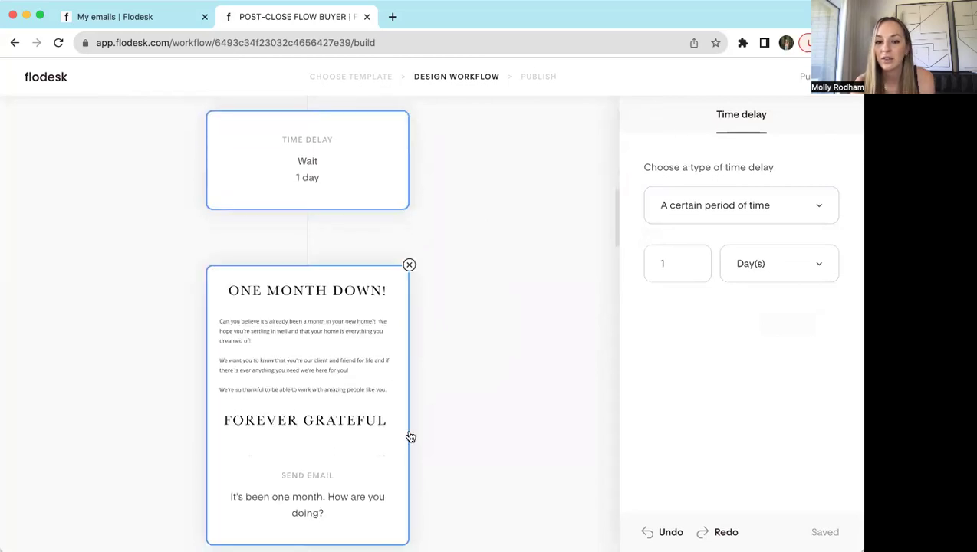
scroll(334, 464, down, 3)
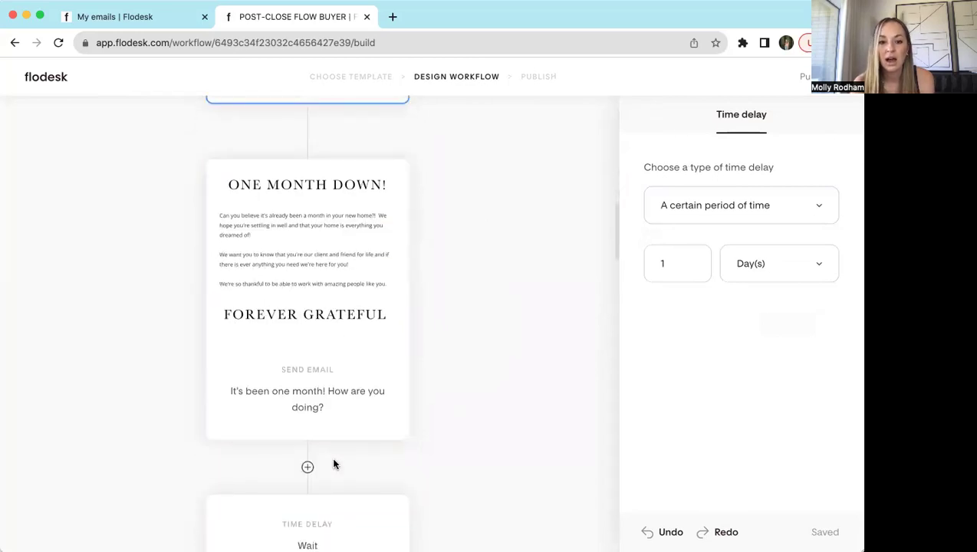
scroll(333, 464, down, 3)
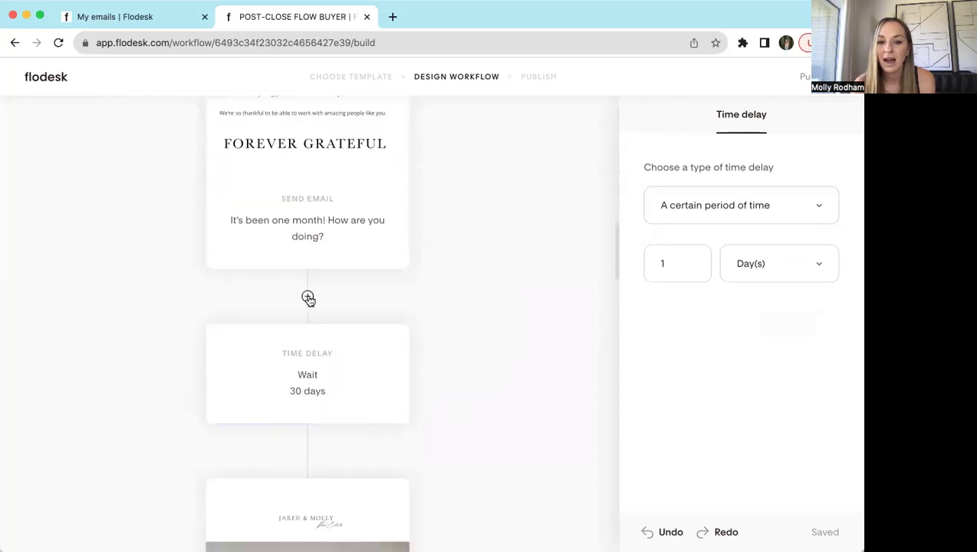
scroll(312, 400, down, 6)
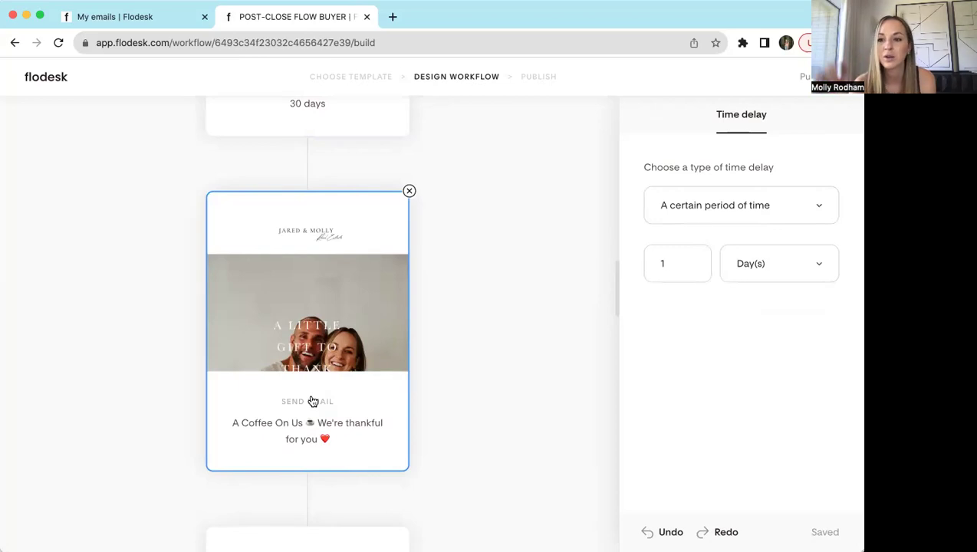
scroll(312, 401, down, 3)
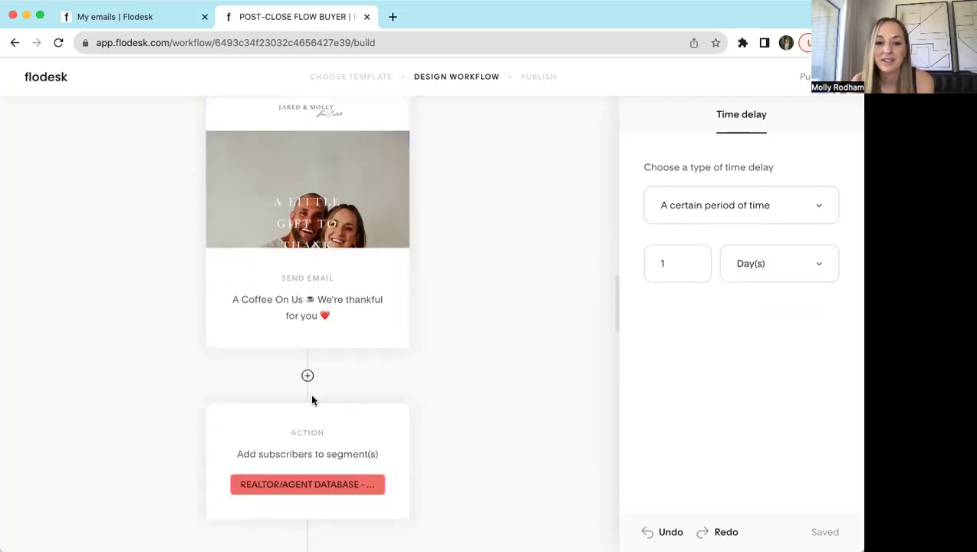
scroll(312, 384, down, 1)
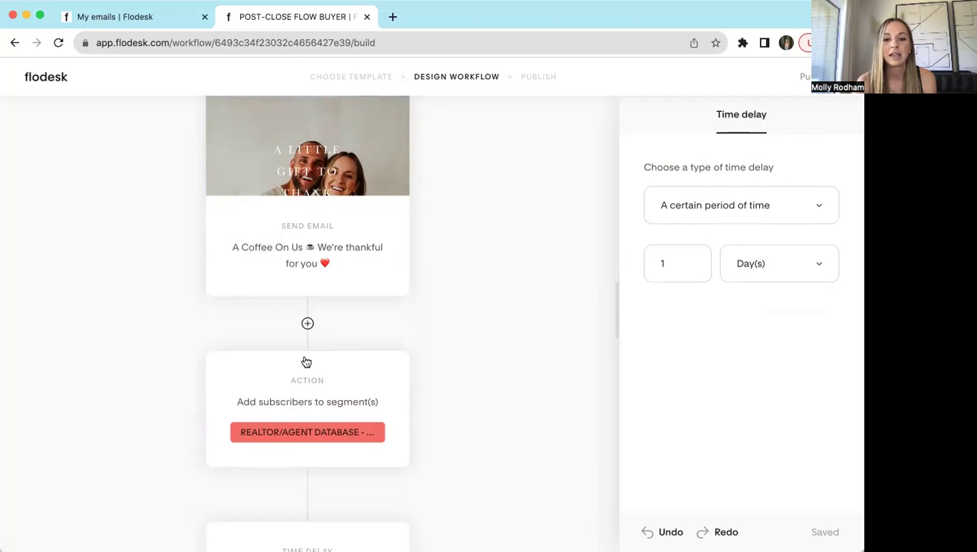
click(307, 324)
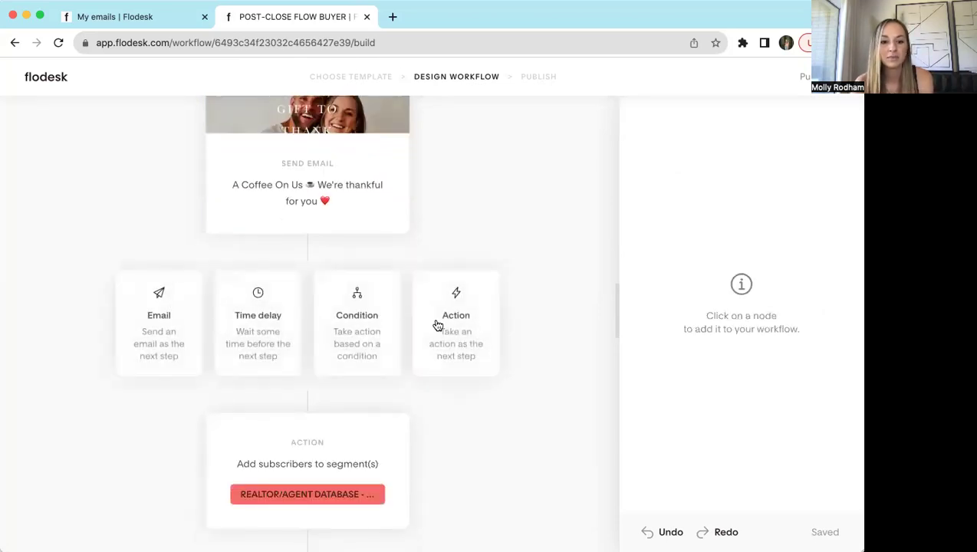
click(463, 323)
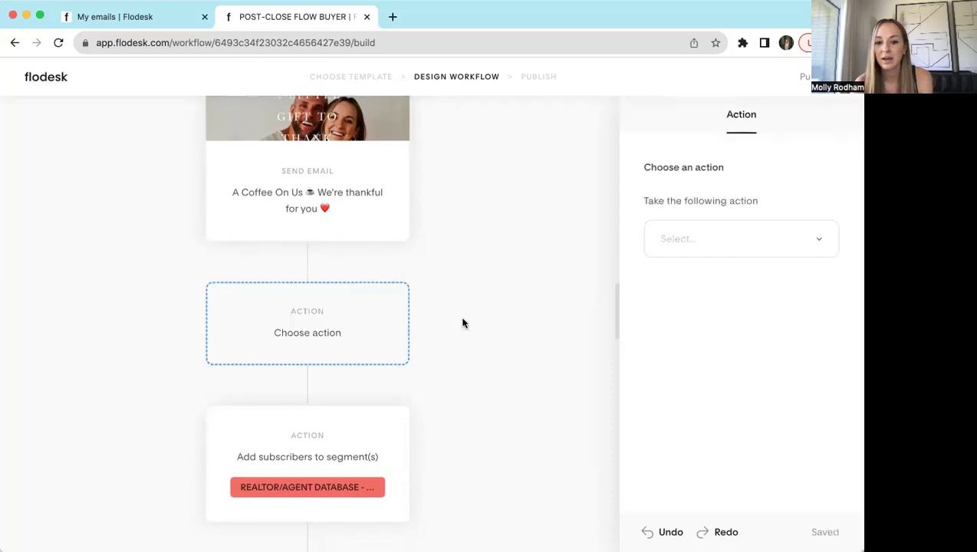
click(792, 242)
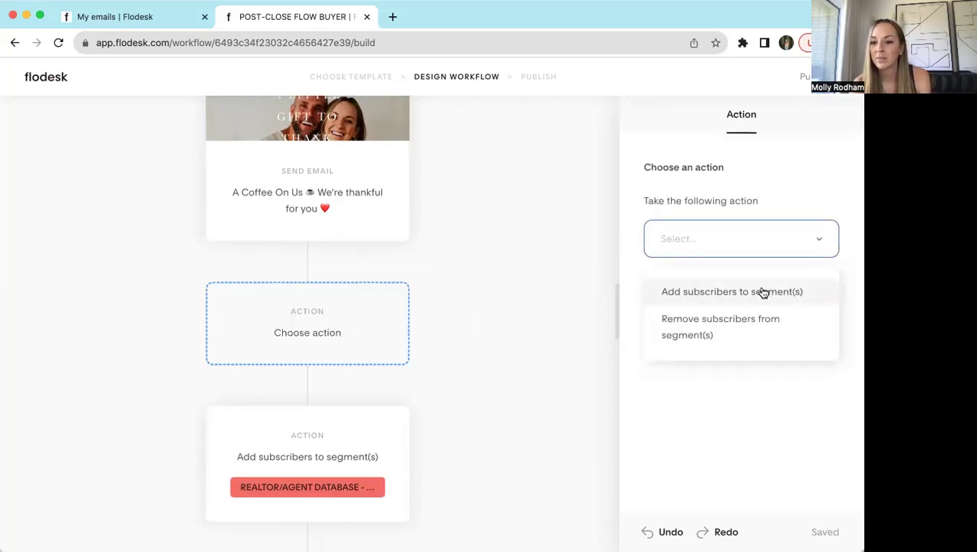
click(762, 291)
- Look through the segments available for the new action without choosing one
click(755, 324)
scroll(731, 407, down, 5)
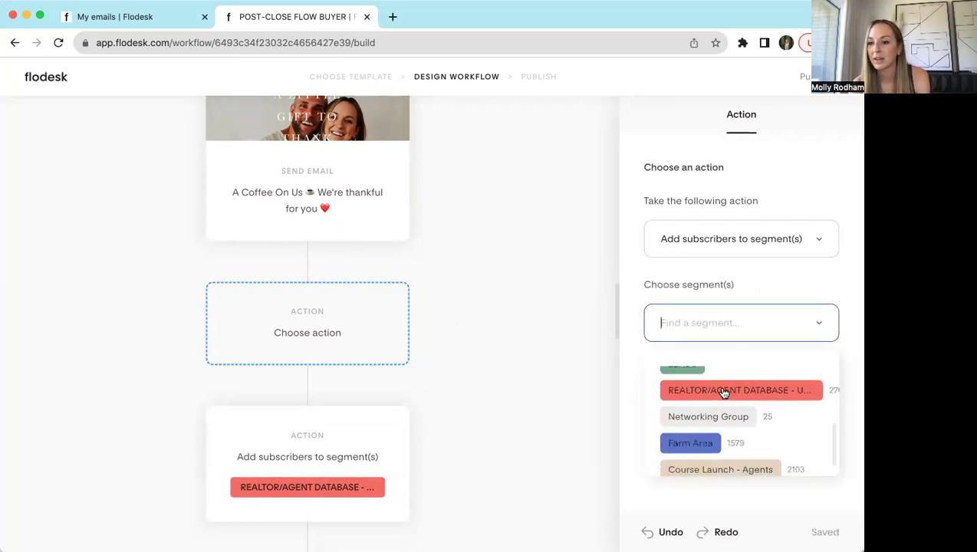
click(503, 284)
- Review the rest of the workflow, from the 365-day wait and 1-year anniversary email through the coffee check-in to the 2-year email
scroll(504, 286, up, 2)
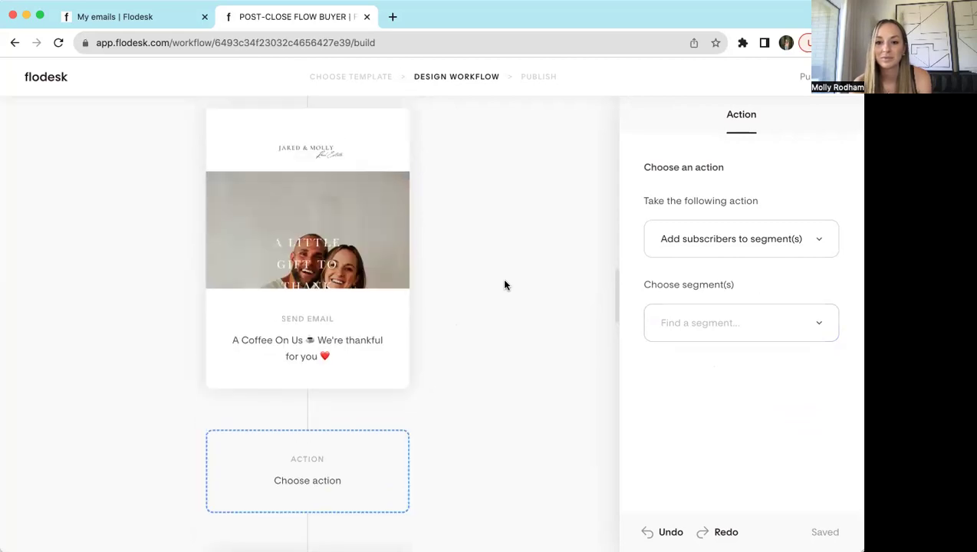
scroll(504, 285, down, 7)
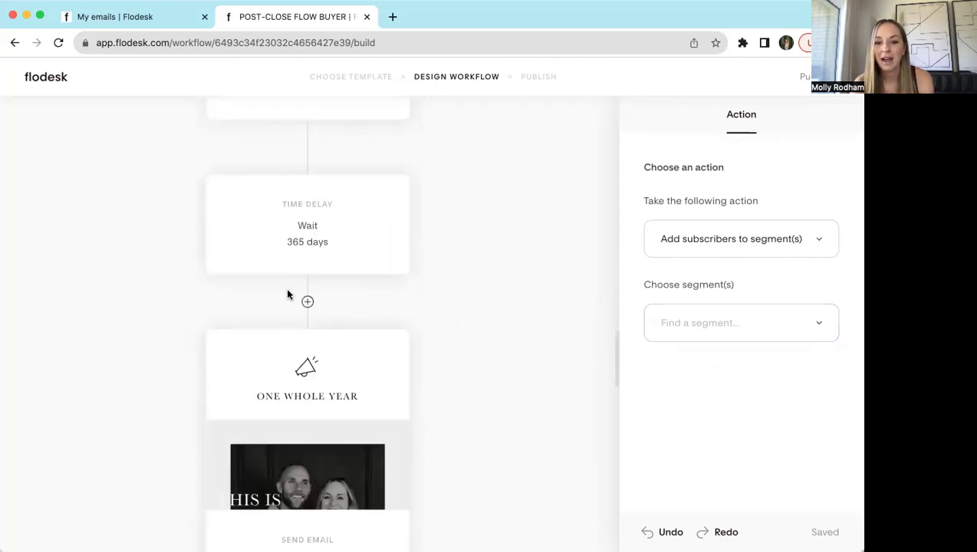
scroll(287, 295, down, 2)
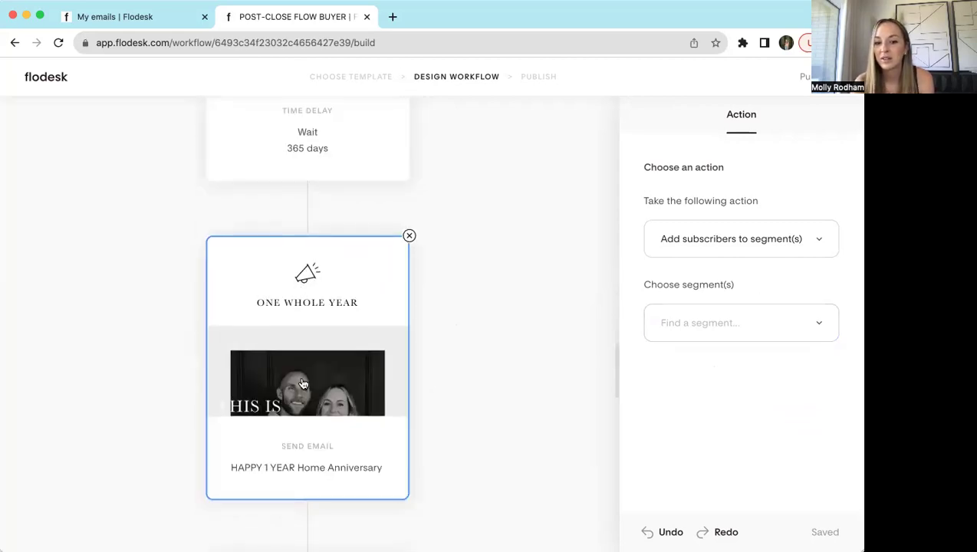
scroll(303, 383, down, 5)
scroll(303, 384, down, 1)
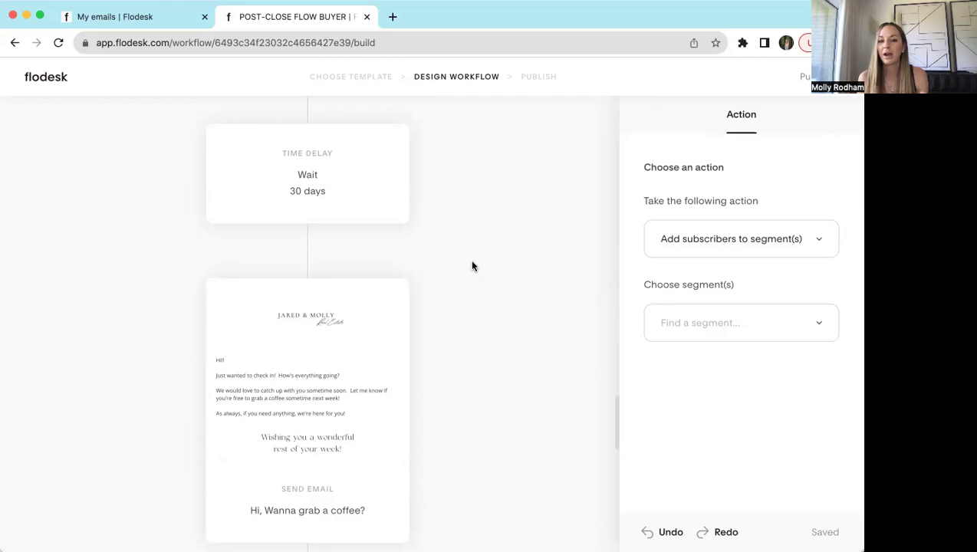
scroll(472, 266, down, 5)
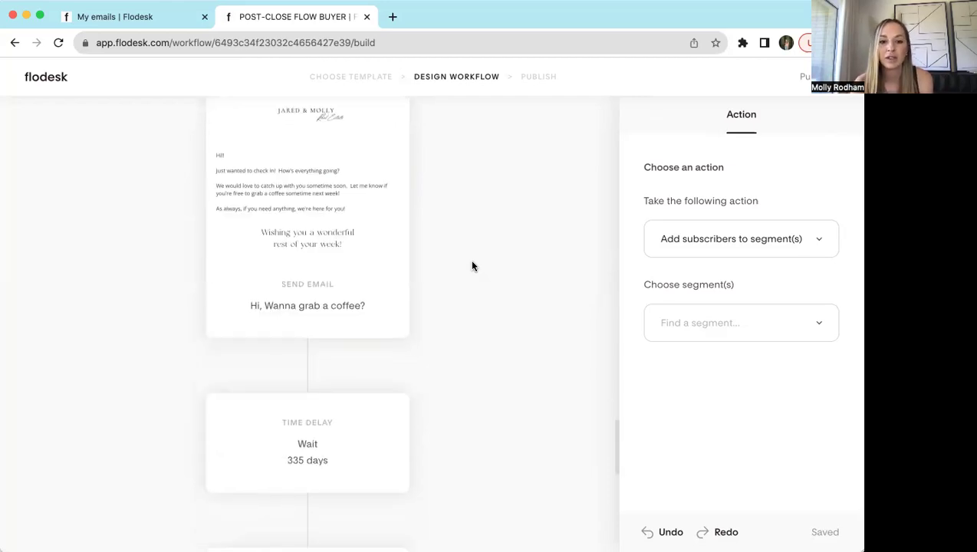
scroll(472, 266, up, 10)
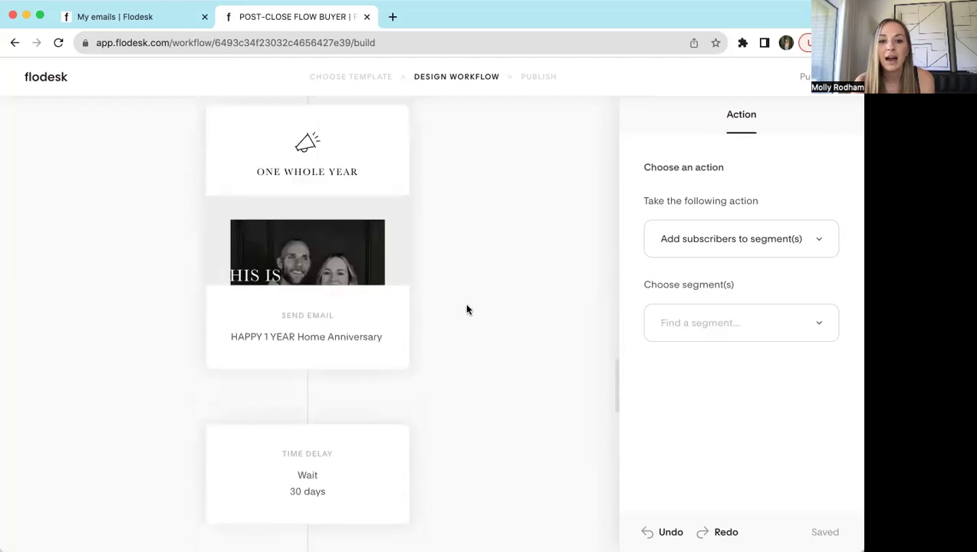
scroll(322, 338, down, 3)
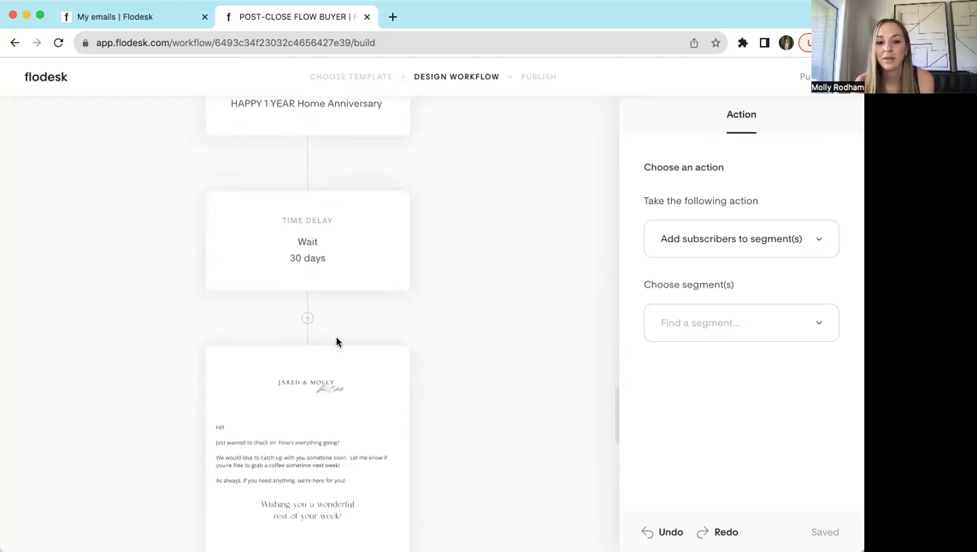
scroll(308, 468, down, 2)
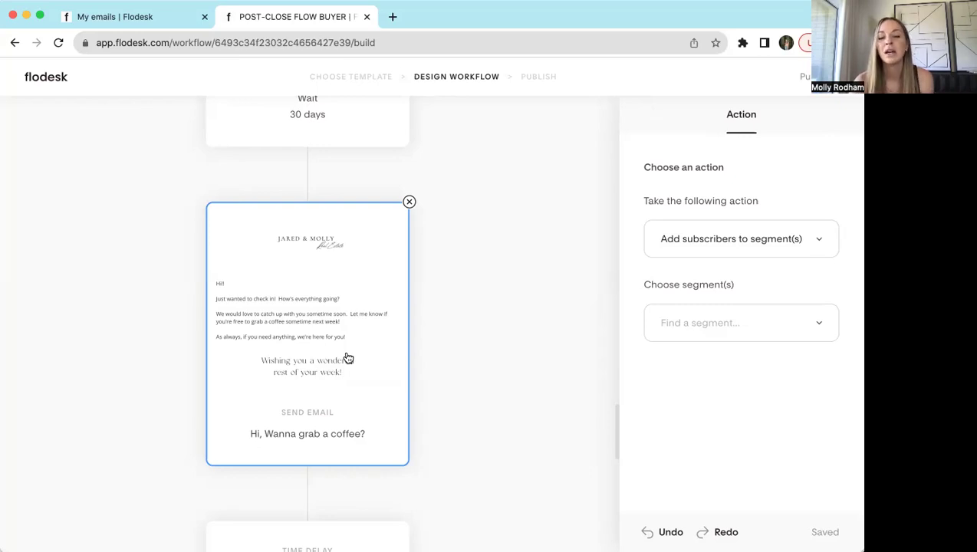
scroll(419, 382, up, 5)
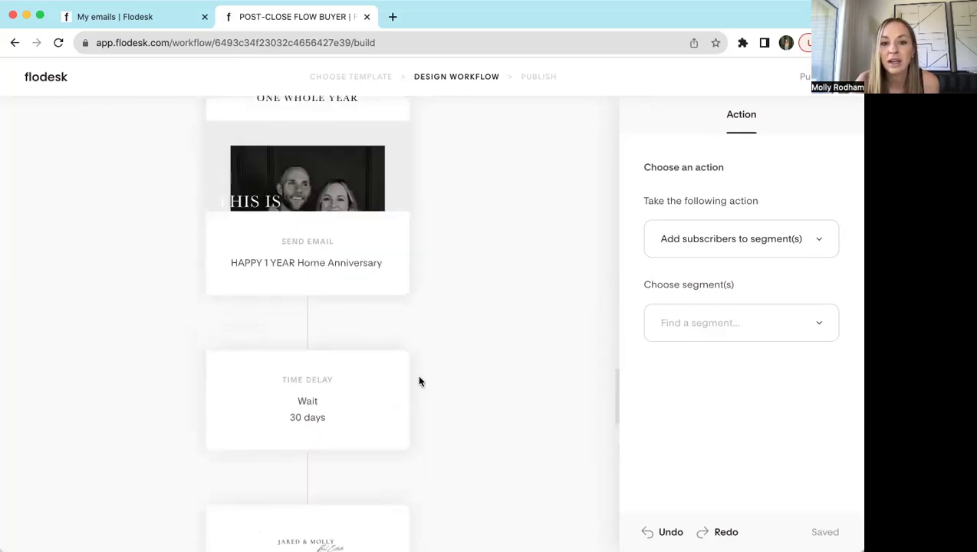
scroll(316, 290, down, 10)
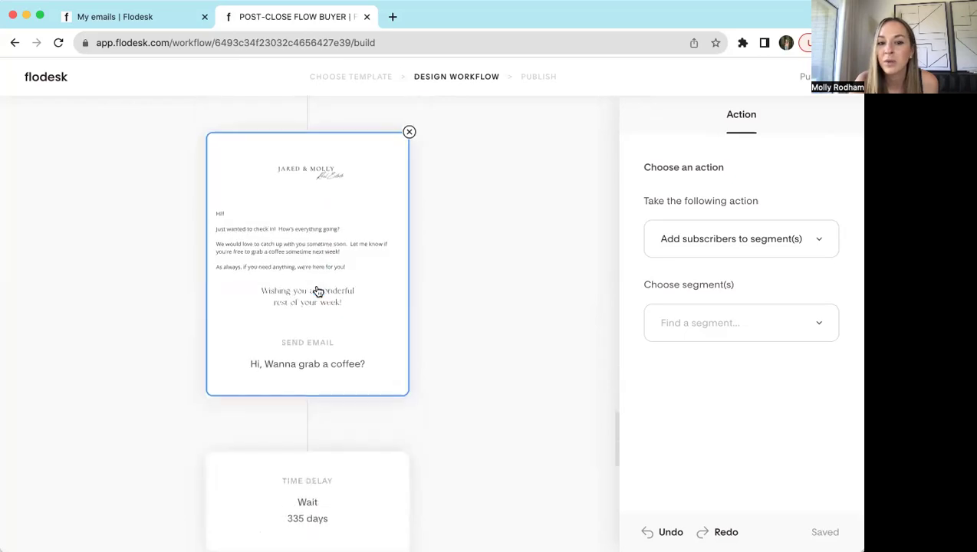
scroll(312, 283, down, 3)
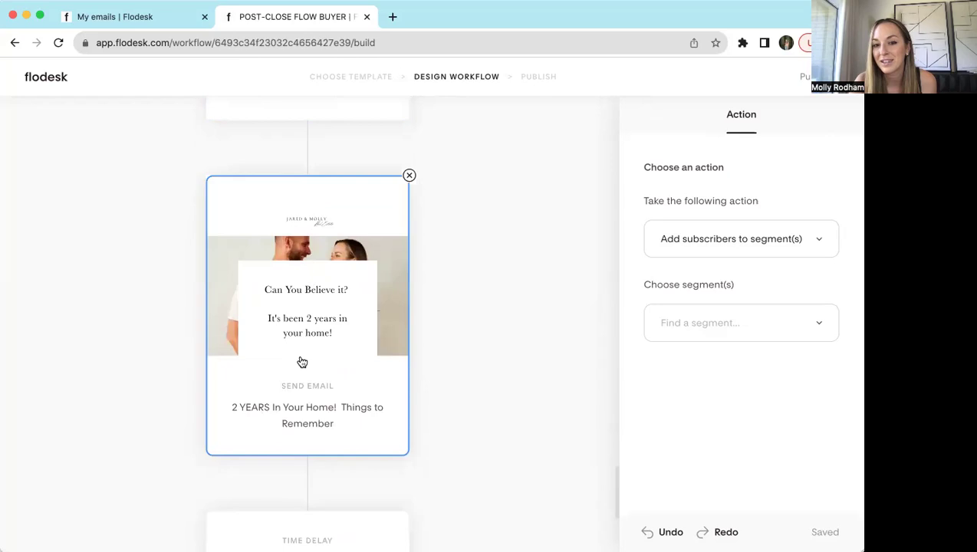
- Open the "2 YEARS In Your Home!" email in the email editor and read through its maintenance checklist
click(306, 322)
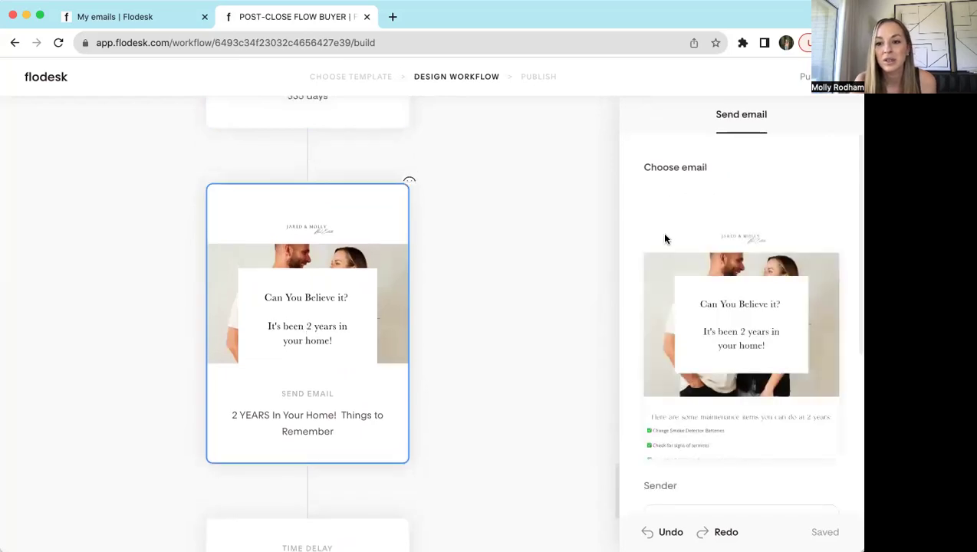
click(739, 331)
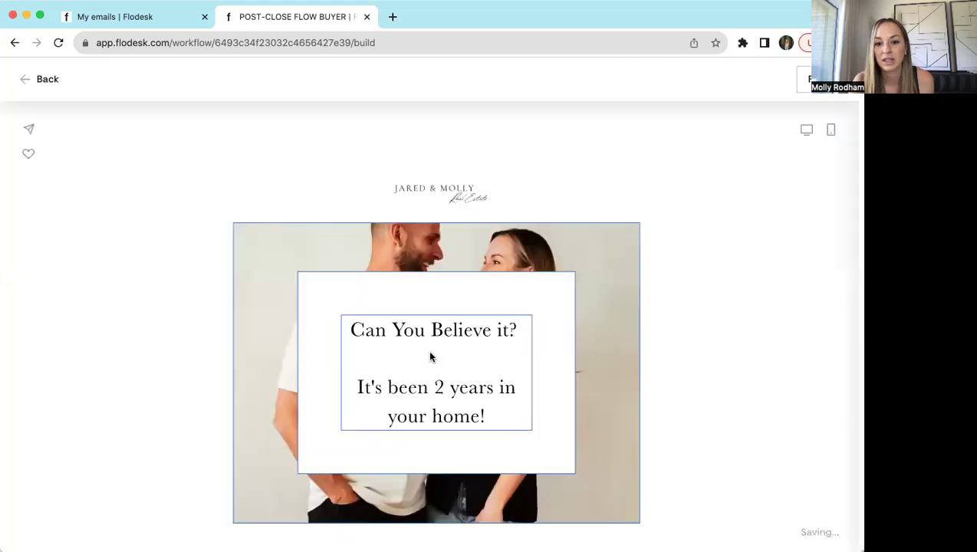
scroll(430, 357, down, 5)
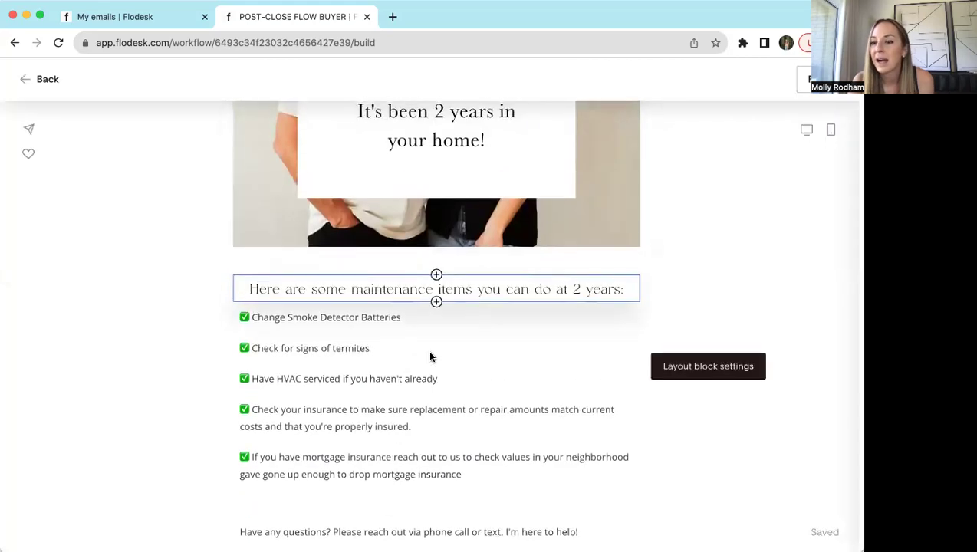
scroll(429, 357, down, 2)
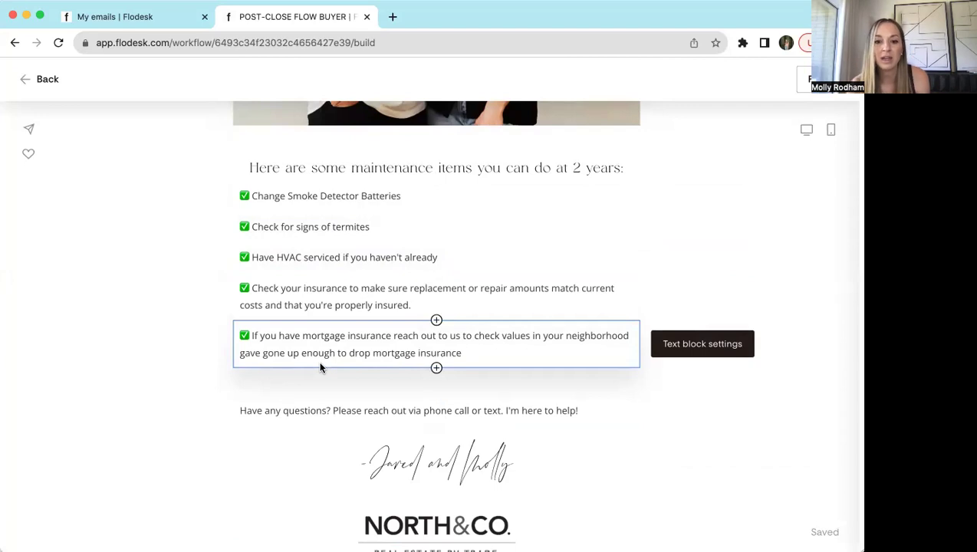
scroll(320, 368, down, 1)
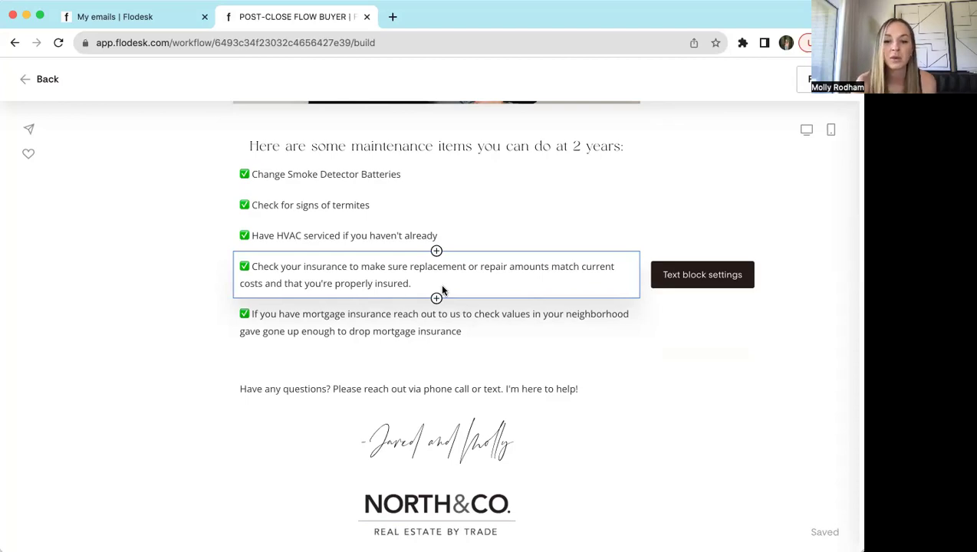
scroll(442, 290, down, 2)
scroll(442, 290, up, 10)
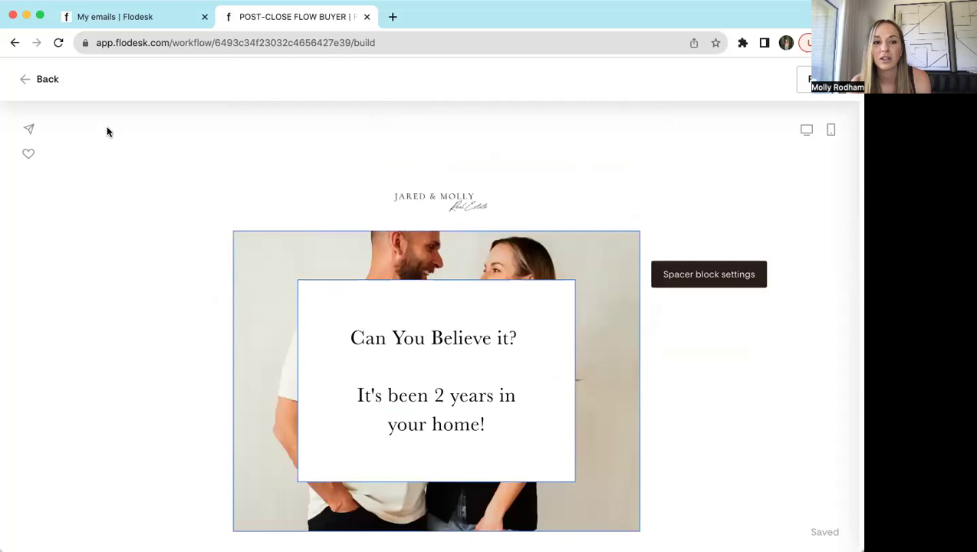
- Close the 2-year email, check the workflow's final delay, exit step and trigger, and return to the workflows list
click(29, 80)
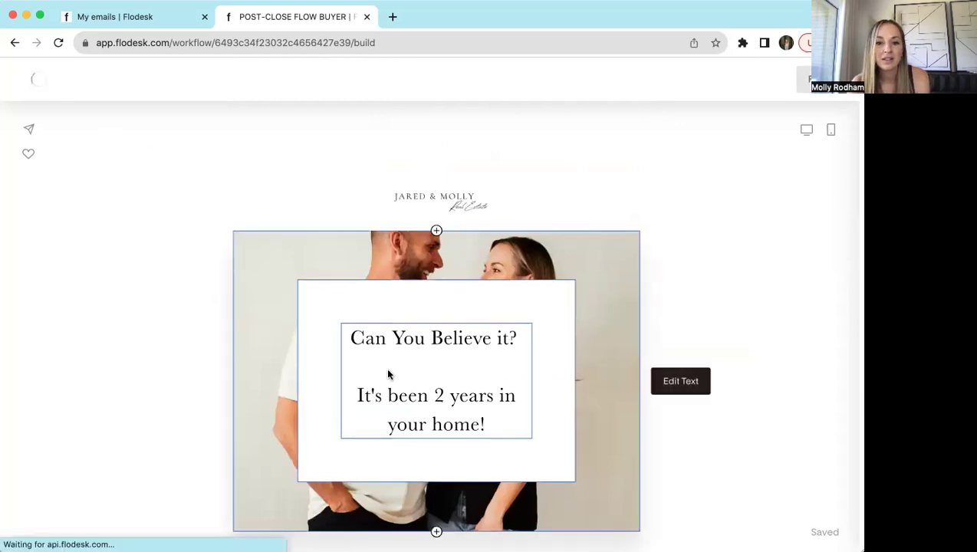
scroll(389, 375, down, 5)
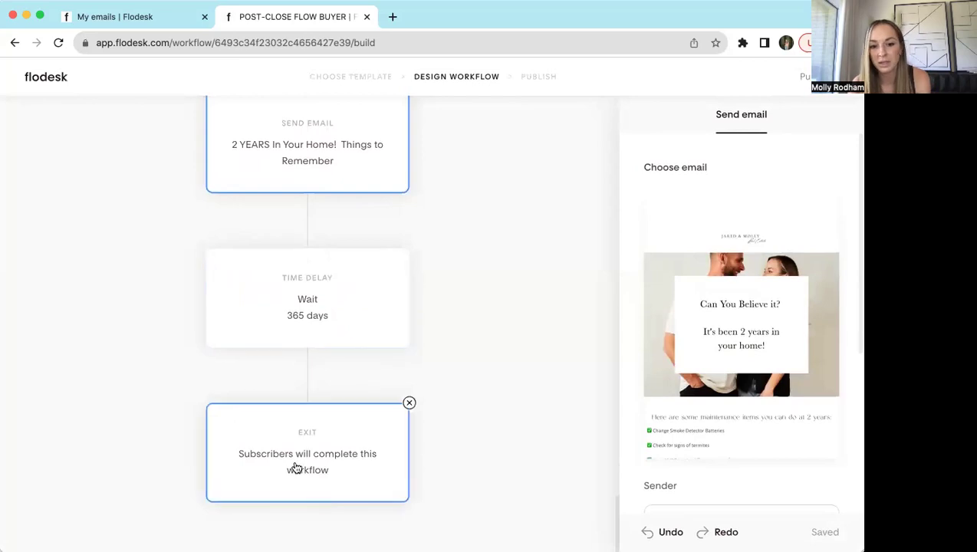
click(334, 255)
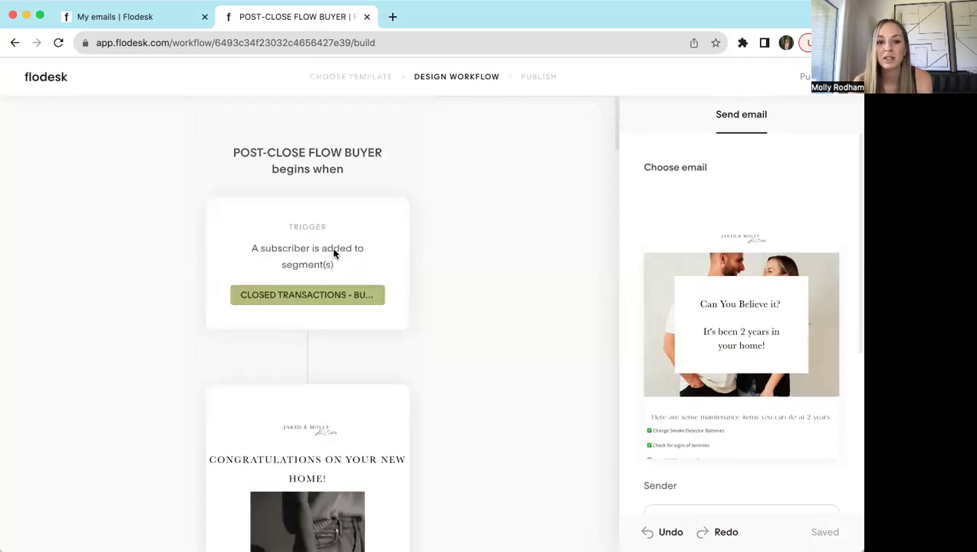
click(42, 80)
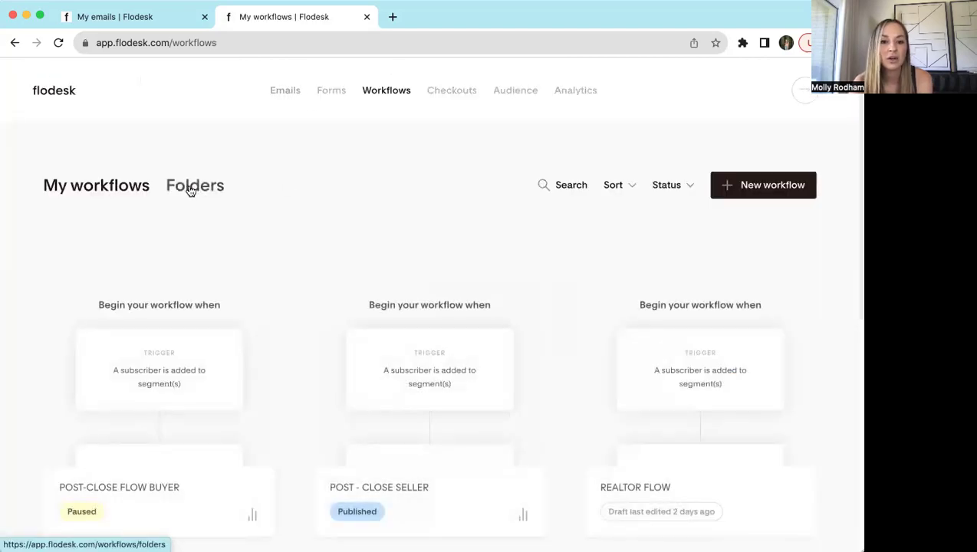
- Look through the drafted, scheduled and sent emails in My emails
click(287, 93)
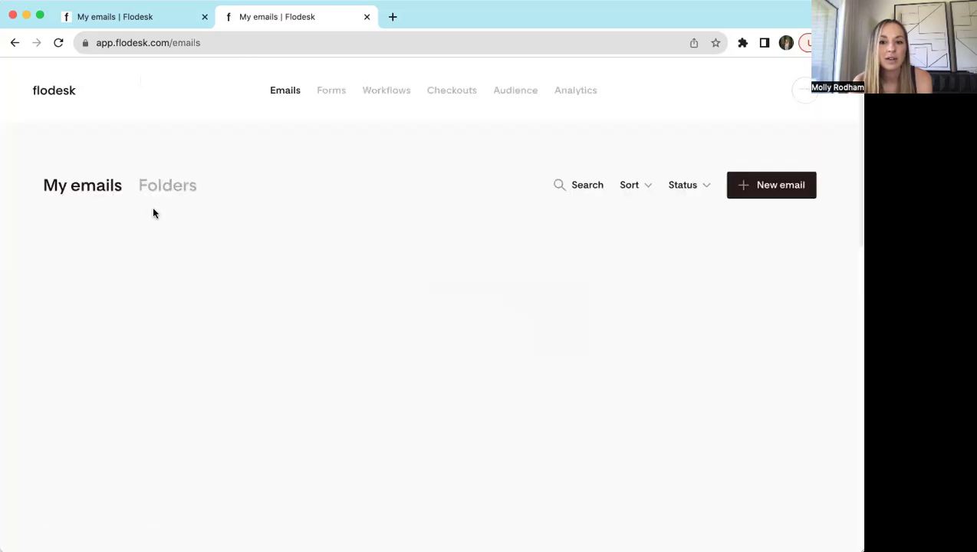
scroll(154, 214, down, 2)
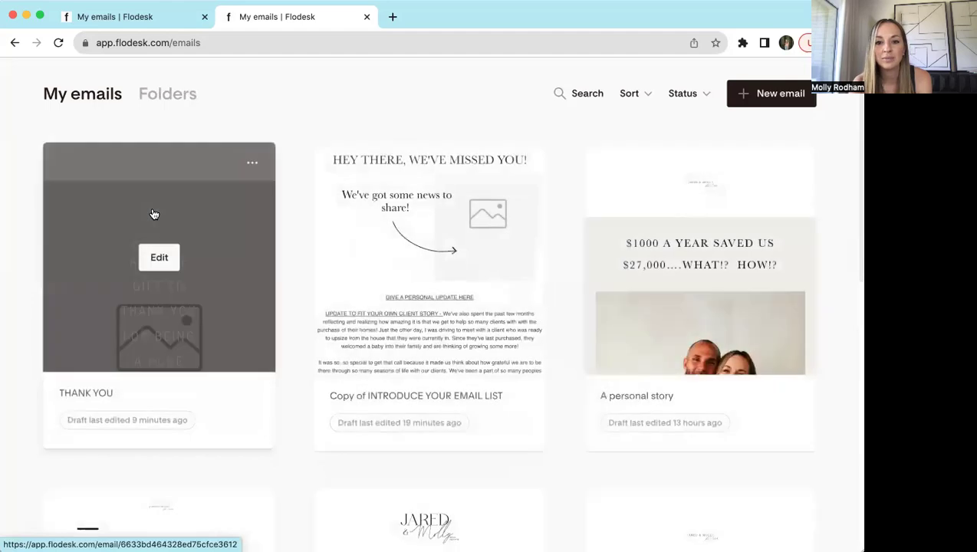
scroll(154, 214, down, 6)
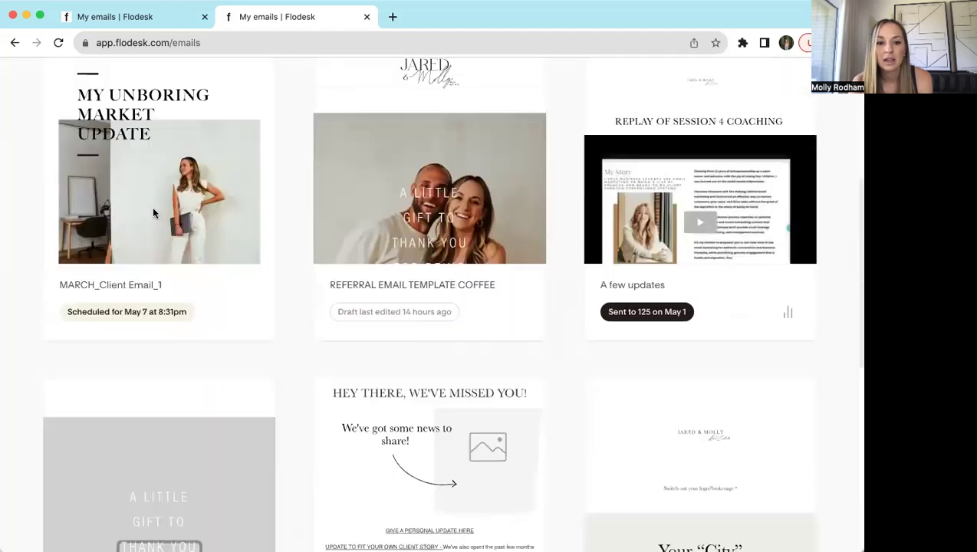
mouse_move(154, 214)
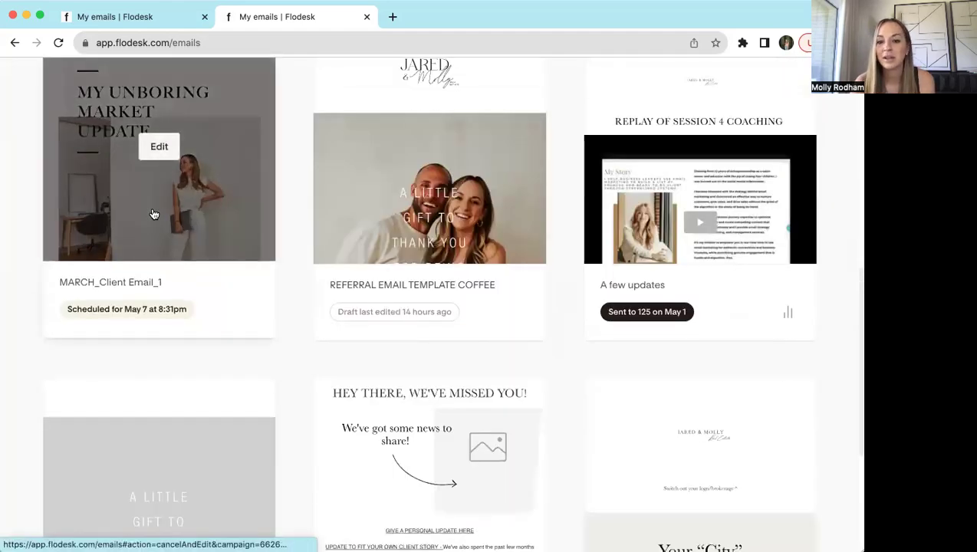
scroll(154, 214, up, 2)
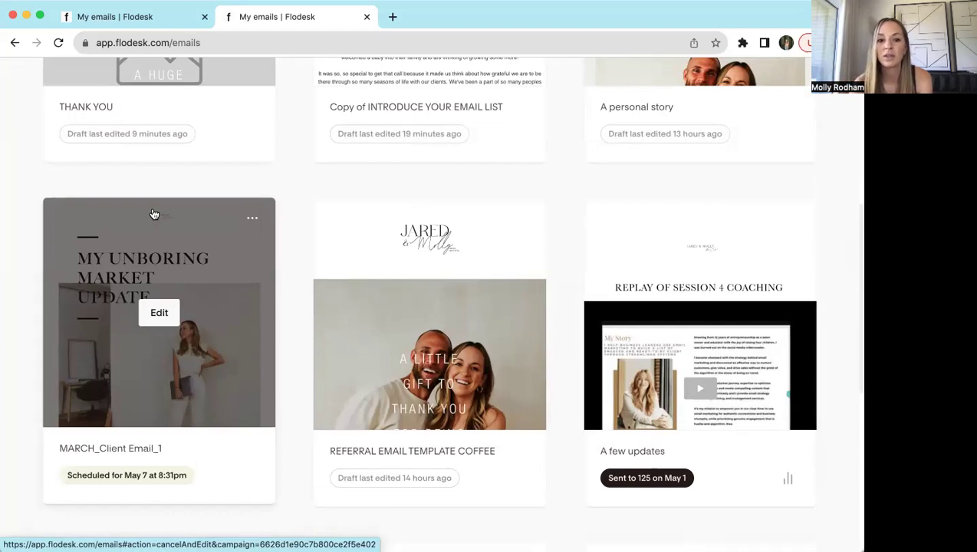
scroll(220, 160, up, 5)
- Browse the email folders and open the BUYER EMAILS folder
click(168, 198)
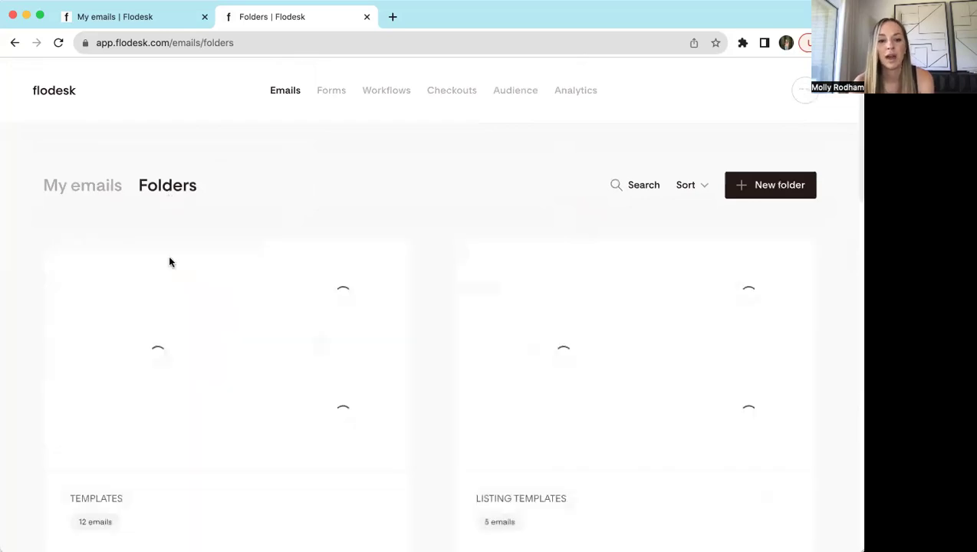
scroll(168, 281, down, 2)
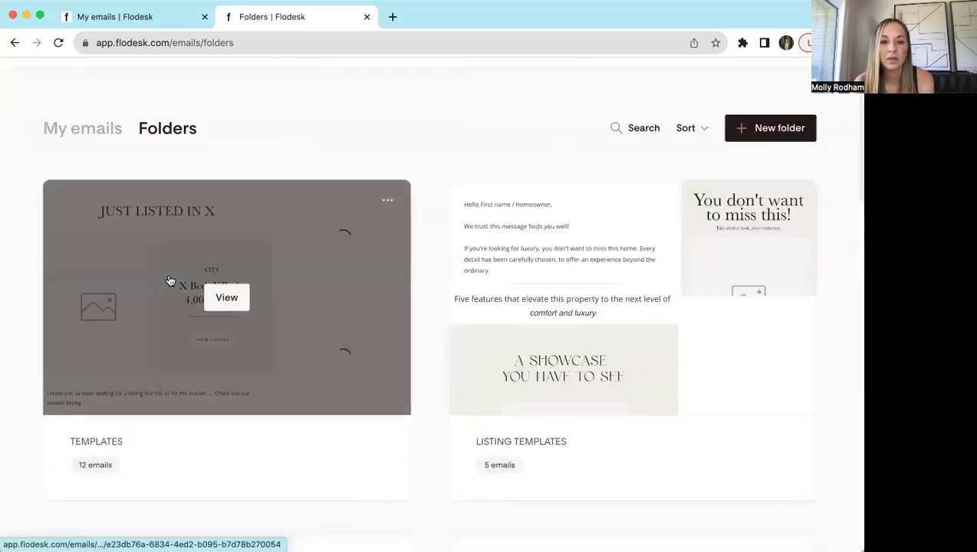
scroll(519, 273, down, 1)
scroll(452, 327, down, 3)
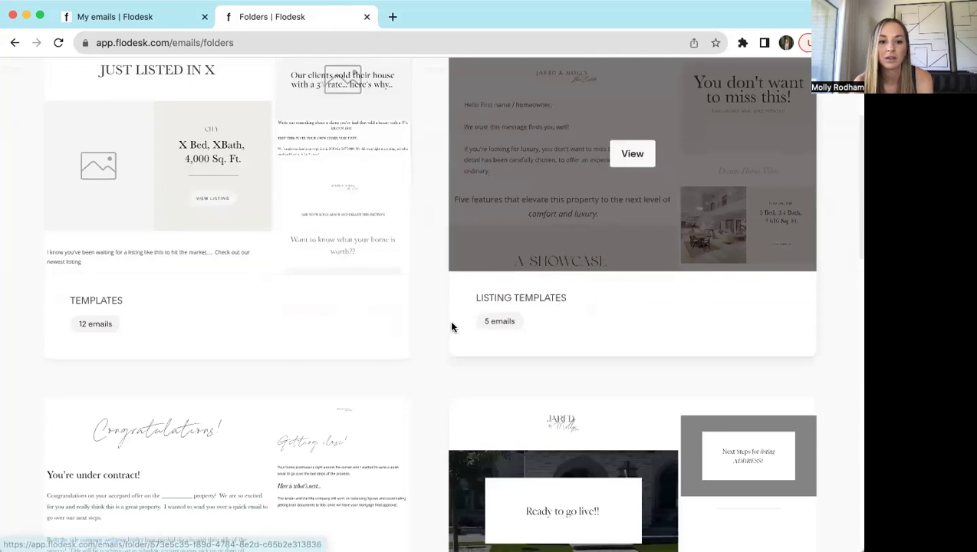
scroll(452, 327, down, 5)
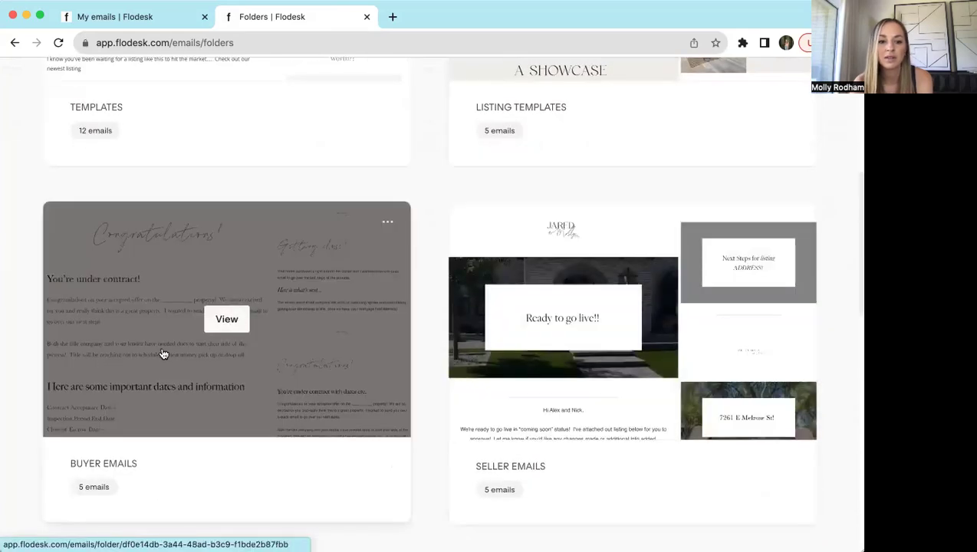
click(155, 354)
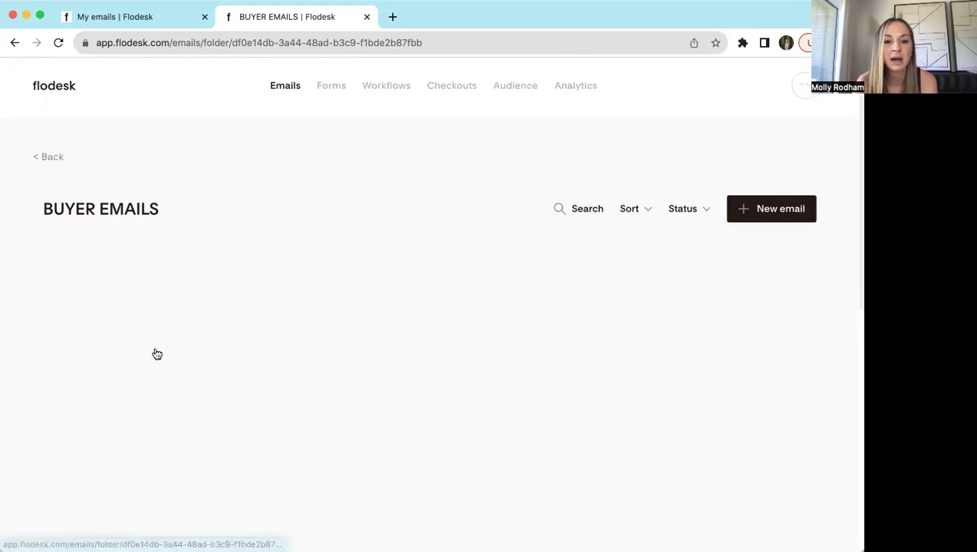
- Duplicate the "Next Steps - Under Contract" email in the BUYER EMAILS folder
scroll(301, 186, down, 1)
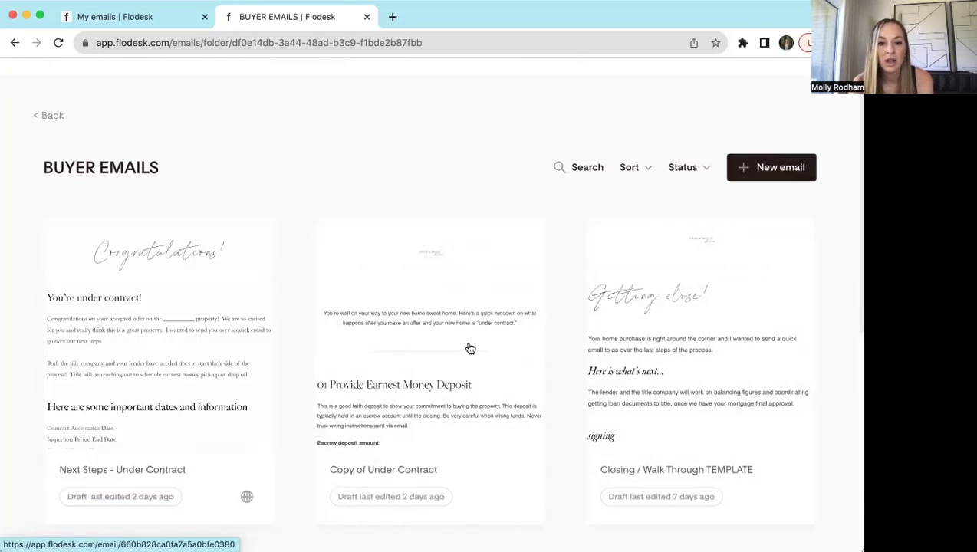
mouse_move(233, 248)
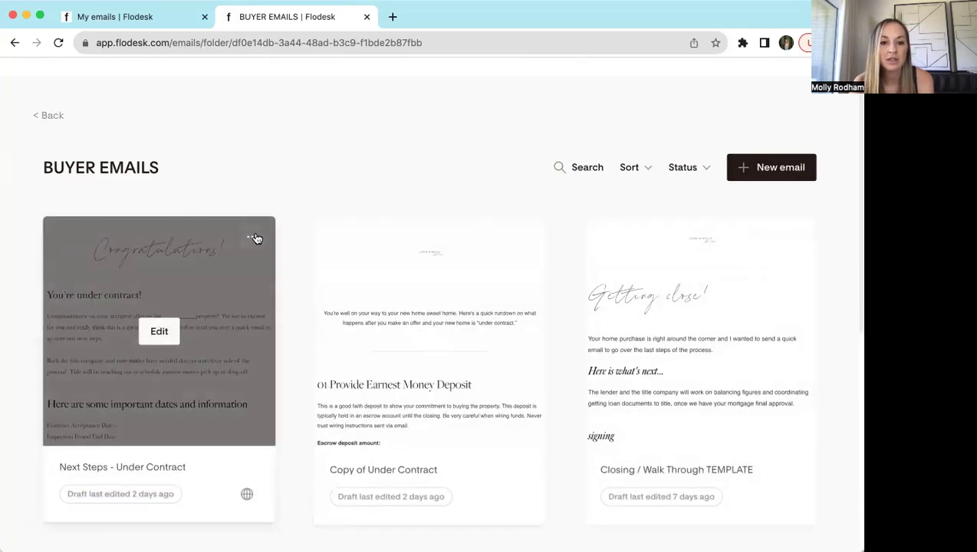
click(257, 239)
scroll(194, 407, down, 1)
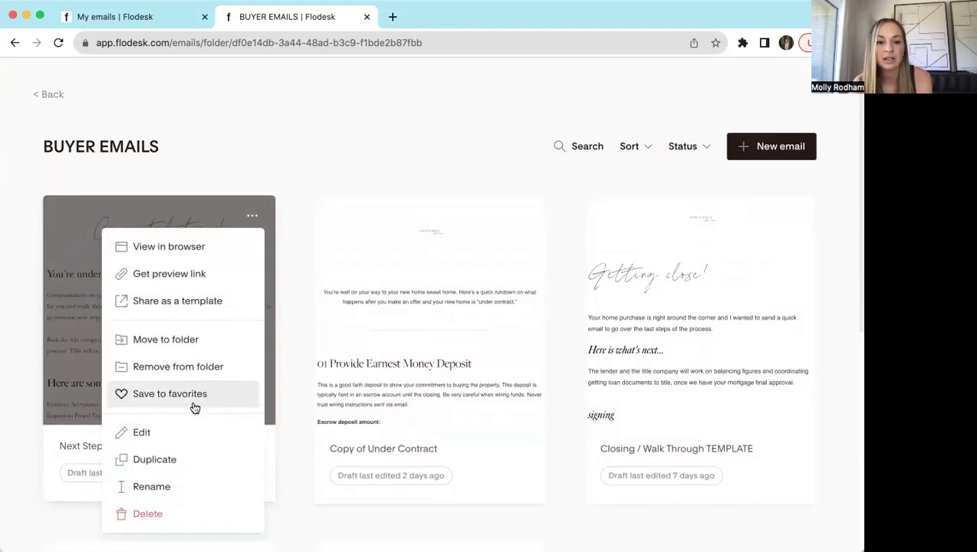
click(157, 424)
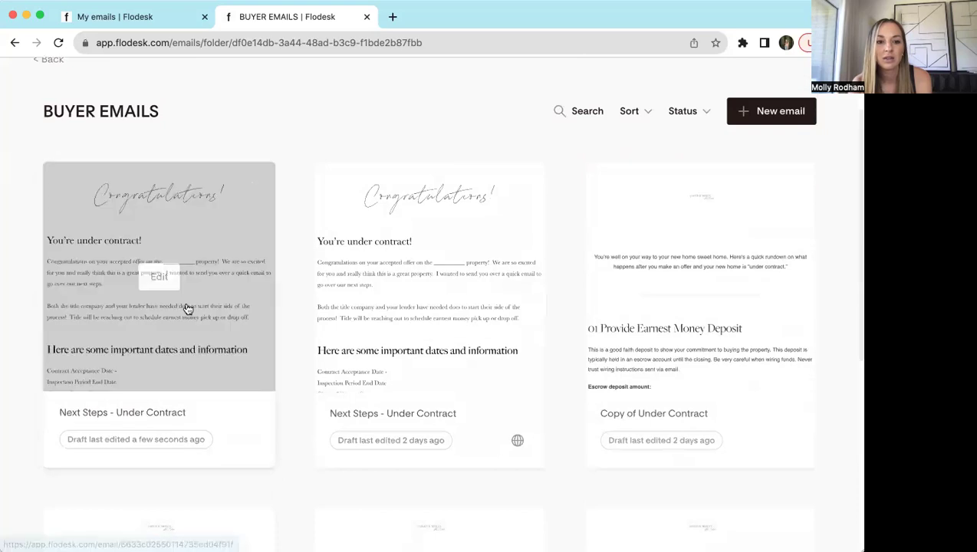
- Open the new copy of "Next Steps - Under Contract" in the email editor and review its content
scroll(188, 308, up, 3)
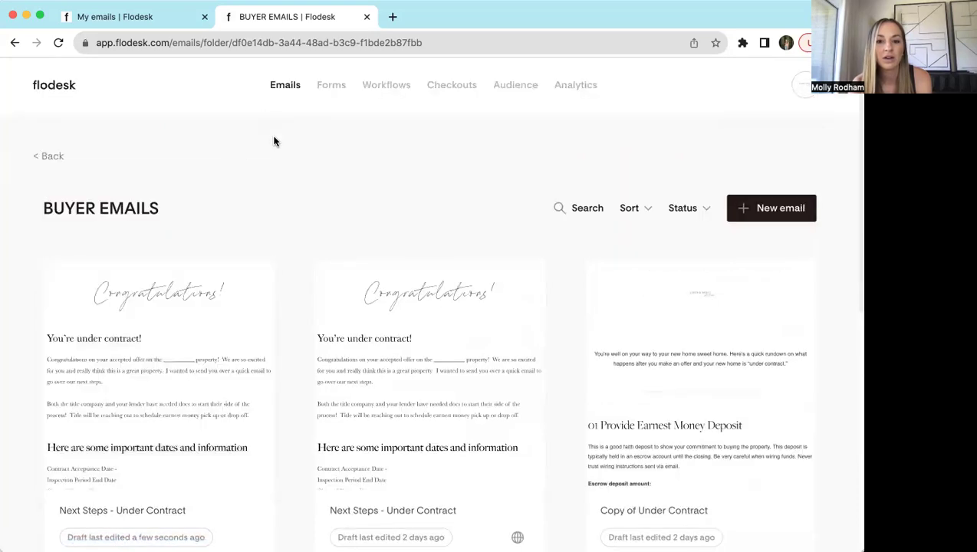
scroll(152, 400, down, 2)
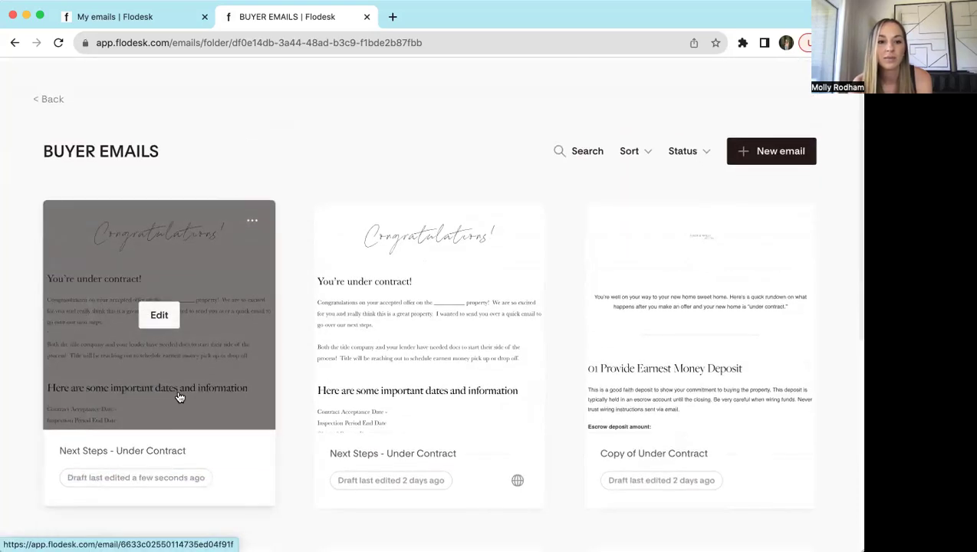
scroll(215, 242, up, 2)
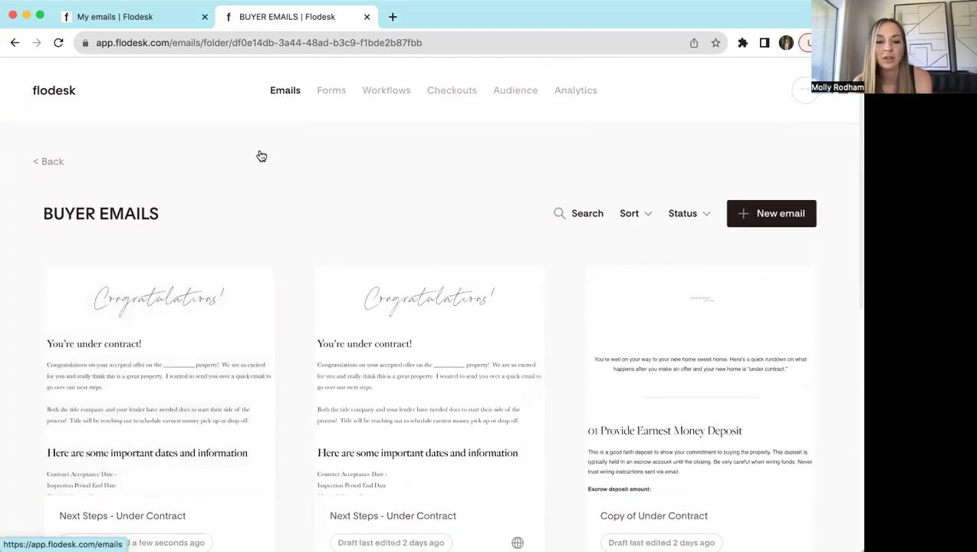
scroll(196, 291, down, 3)
click(159, 298)
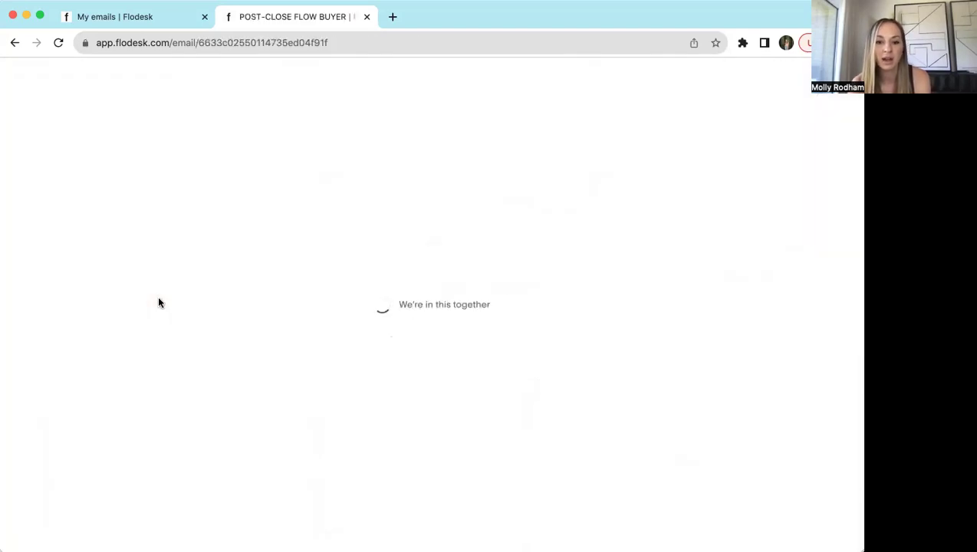
scroll(159, 299, down, 4)
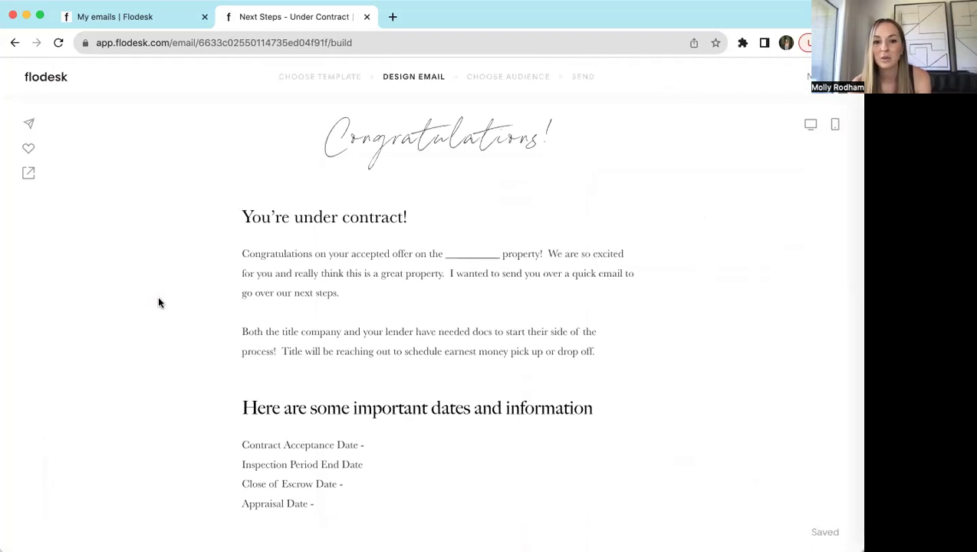
scroll(159, 302, down, 3)
scroll(159, 302, up, 5)
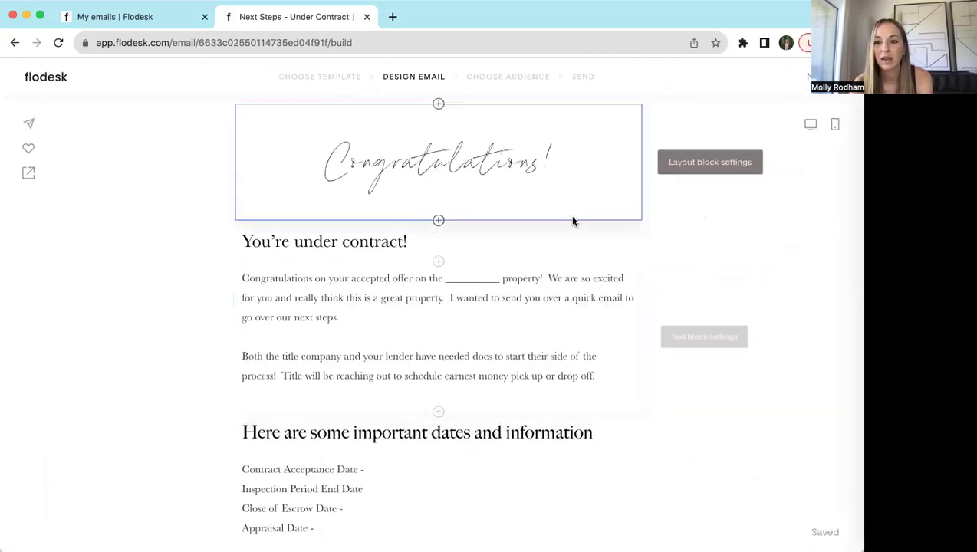
- Advance through the sender and subject line settings, remove the existing recipient, and open the entry form for individual recipients
click(801, 77)
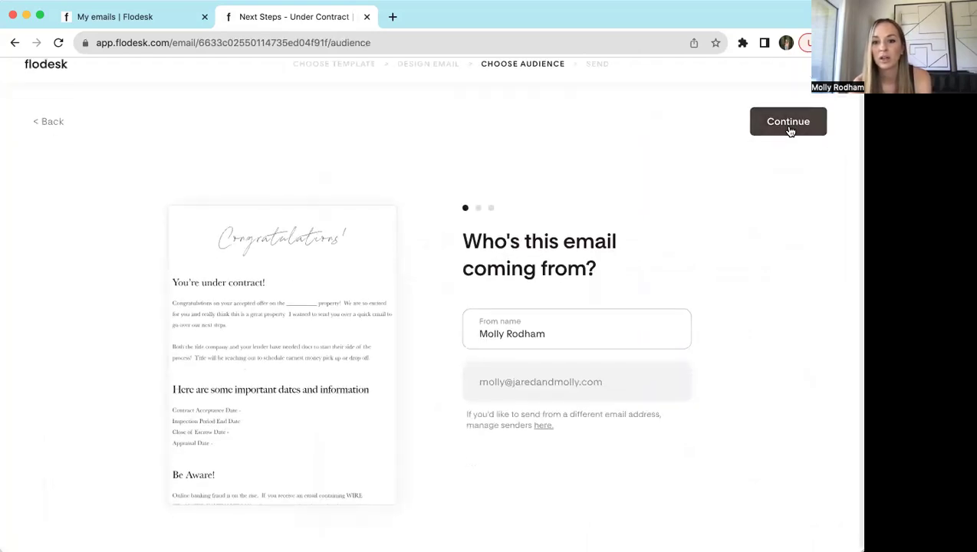
click(788, 123)
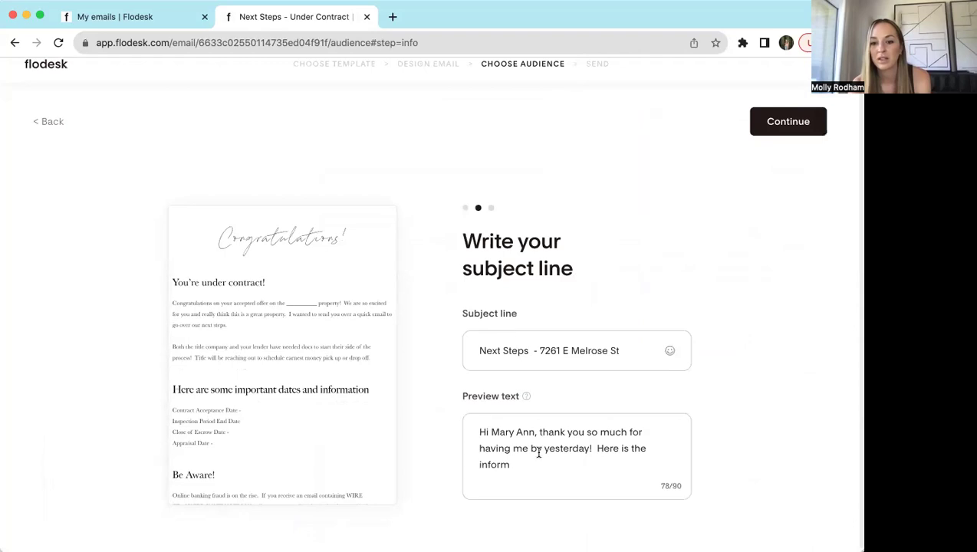
click(796, 125)
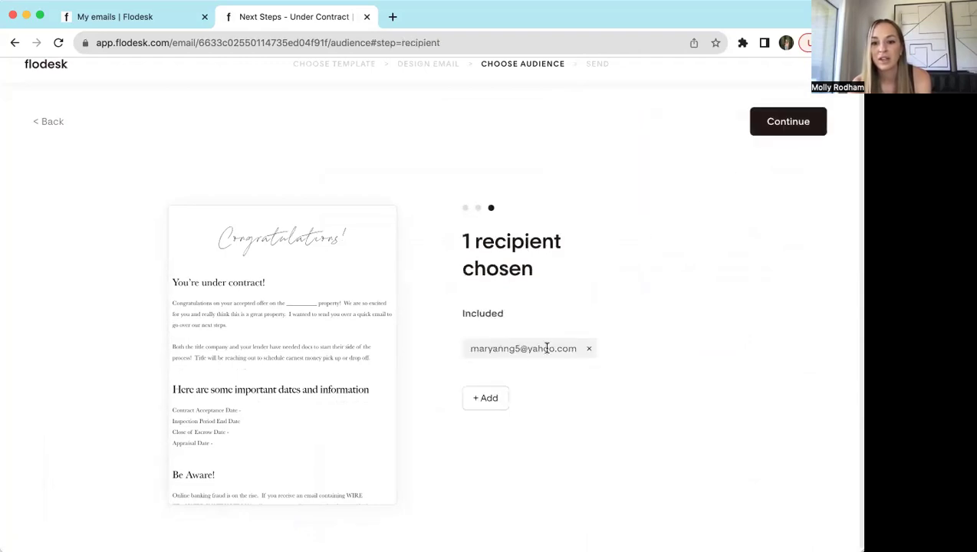
click(588, 350)
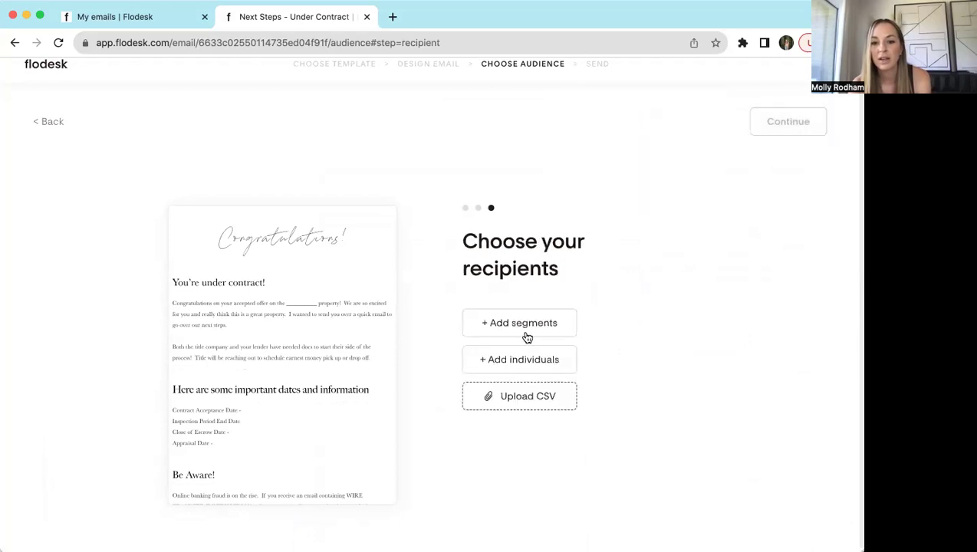
click(523, 365)
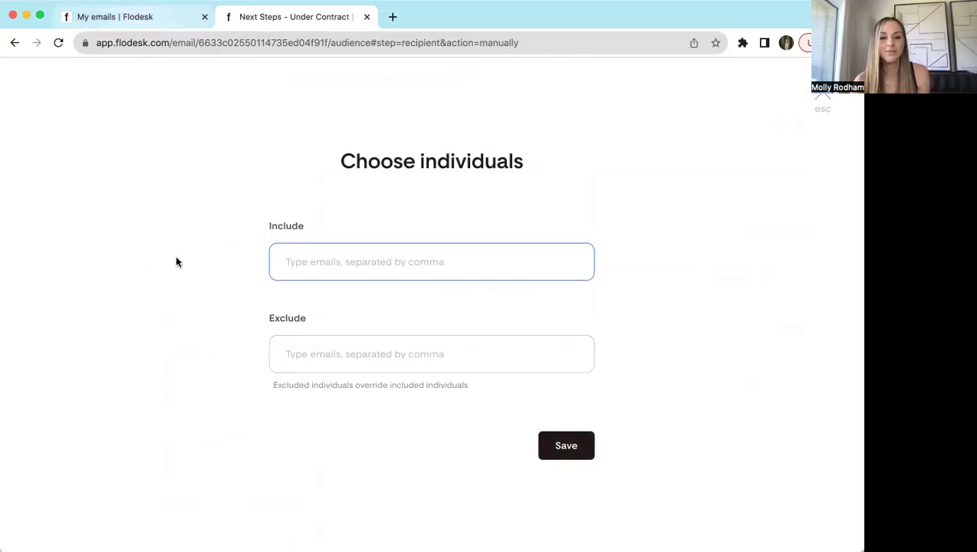
- Switch to the My emails browser tab and look over the existing forms in the Forms section
click(142, 23)
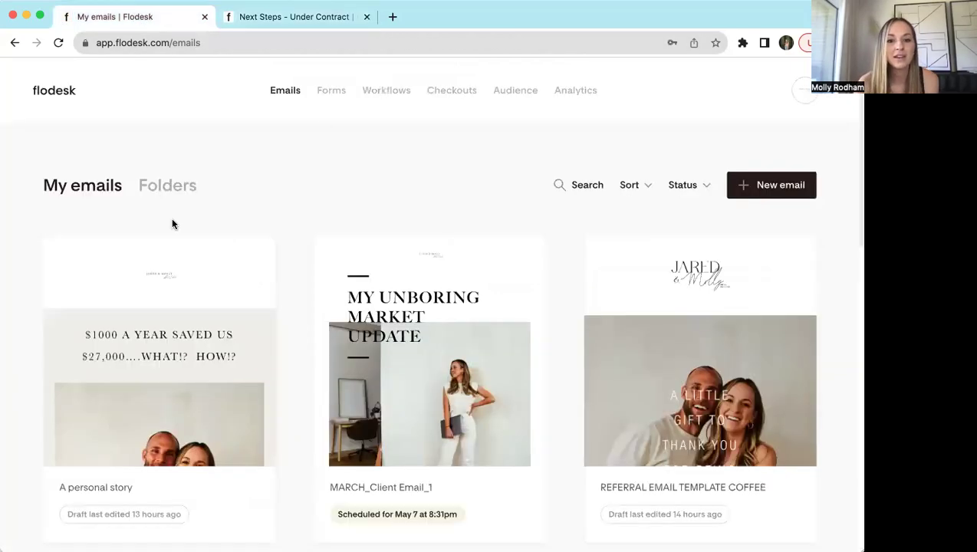
click(331, 92)
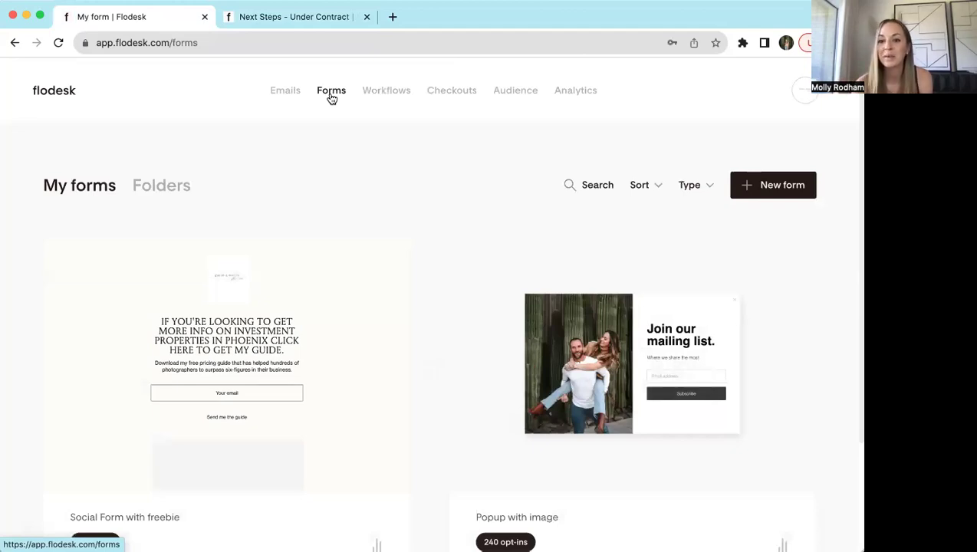
scroll(704, 342, down, 2)
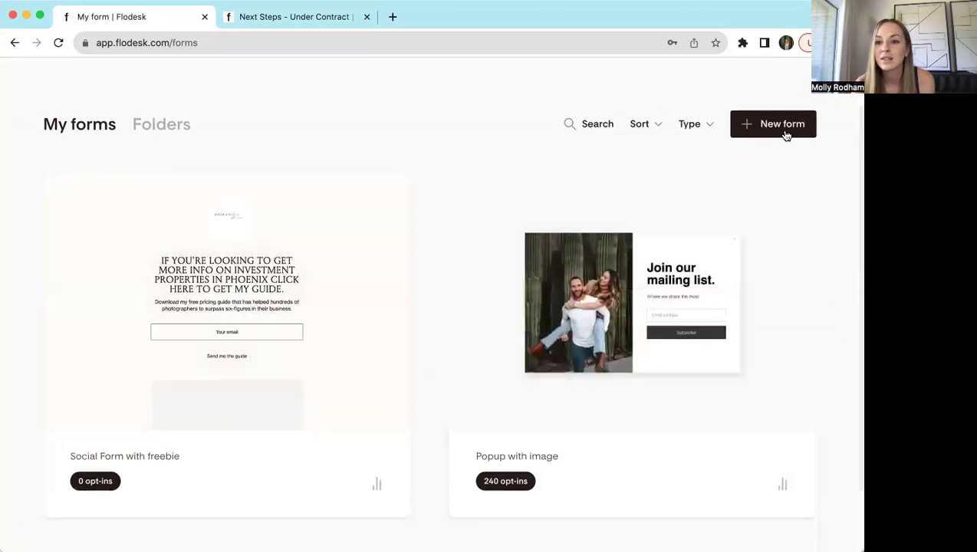
- Start a new form and show only the Link in bio templates
click(784, 131)
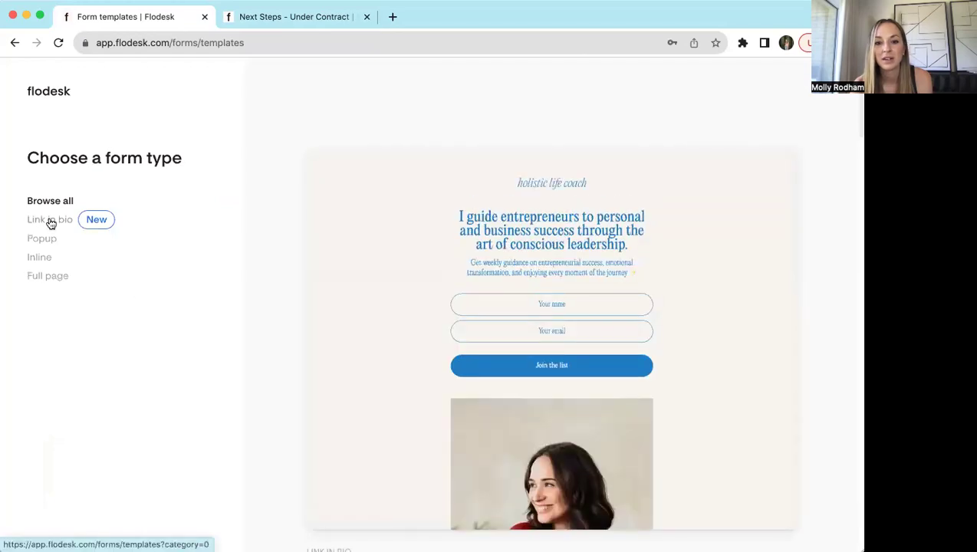
click(55, 220)
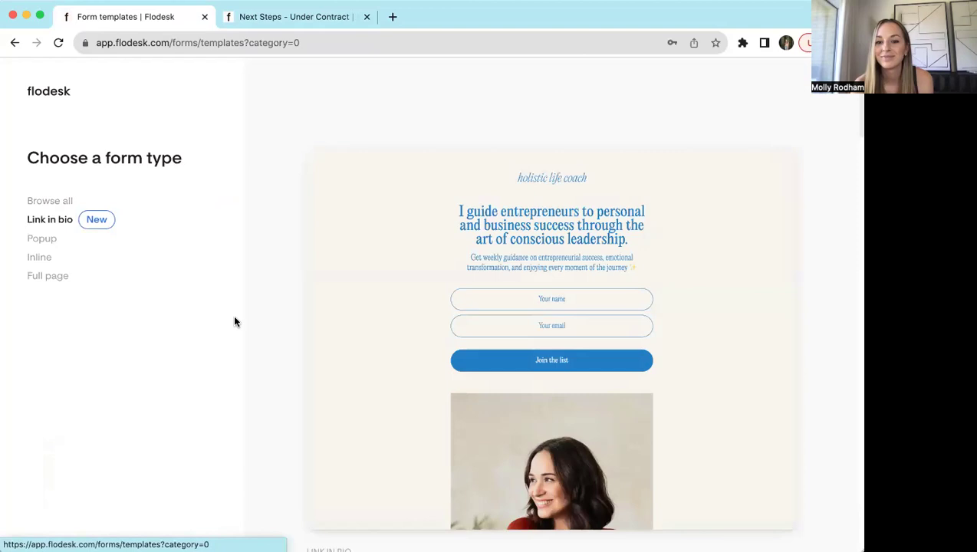
scroll(413, 345, down, 1)
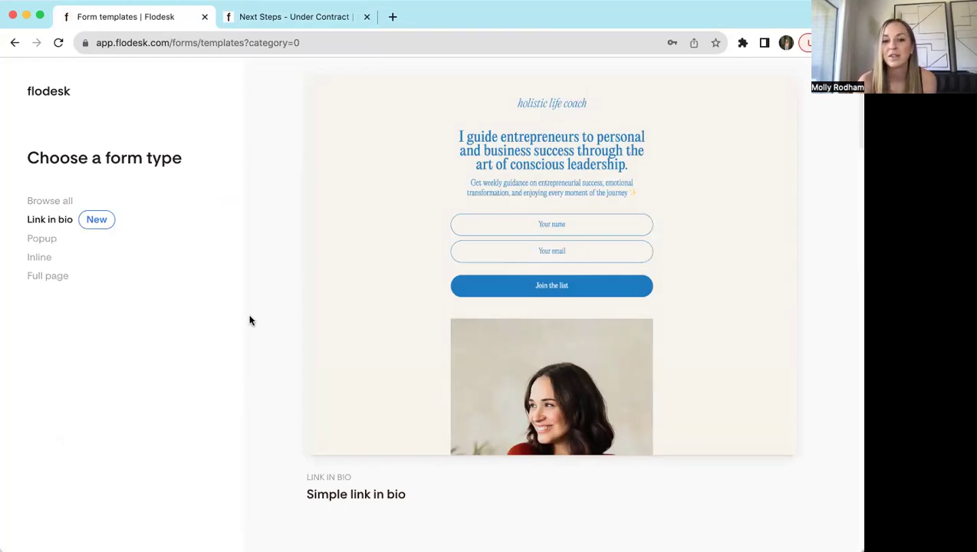
- Look through the Link in bio form templates, including the discount, freebie and special offer designs
scroll(477, 225, down, 10)
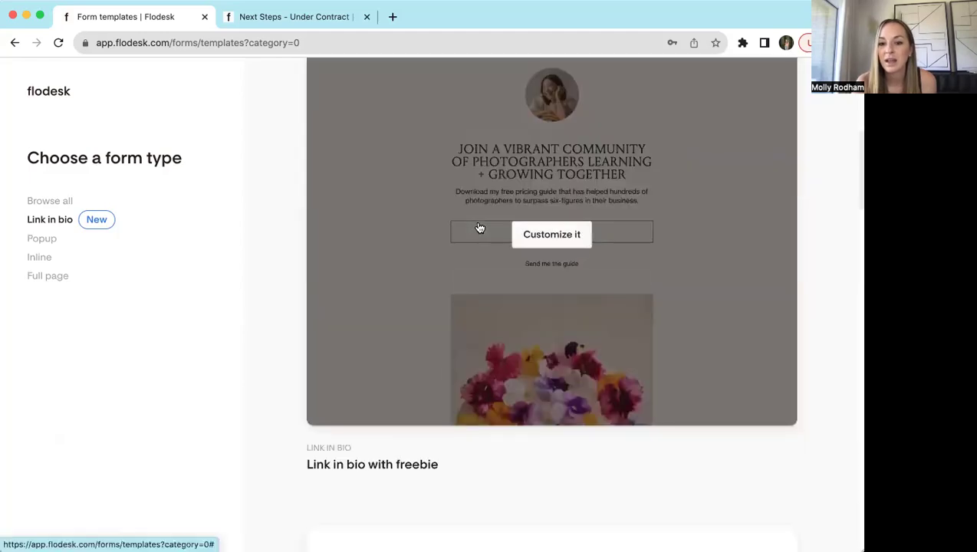
scroll(477, 227, down, 5)
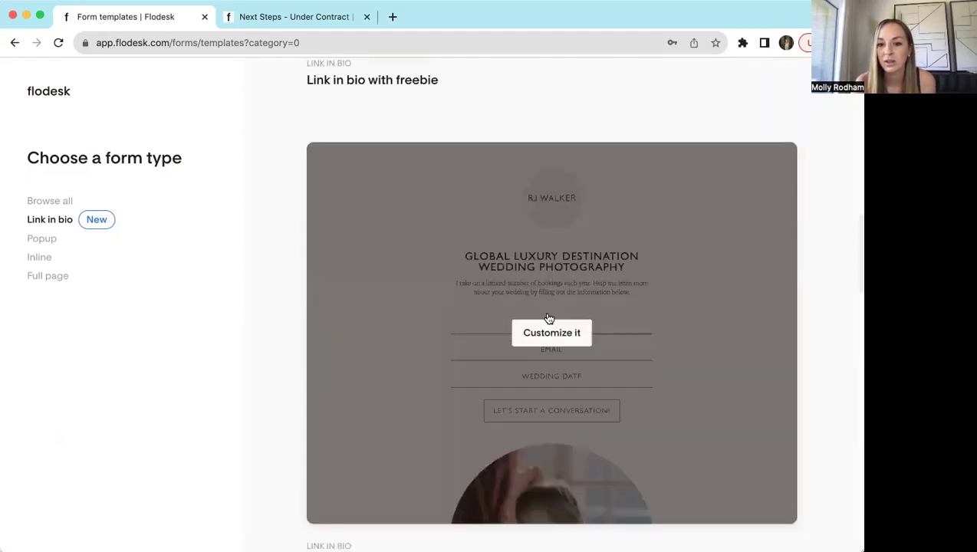
scroll(548, 317, down, 3)
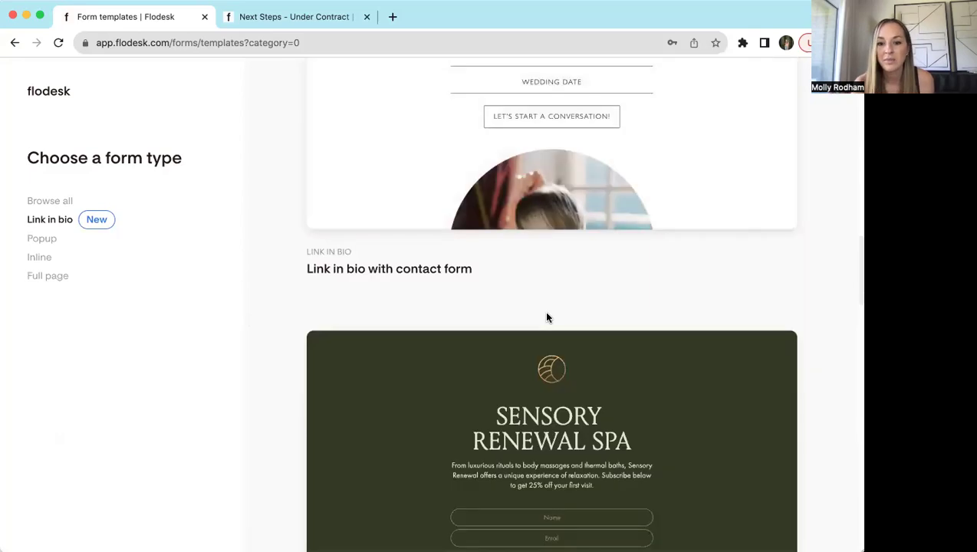
scroll(547, 318, down, 10)
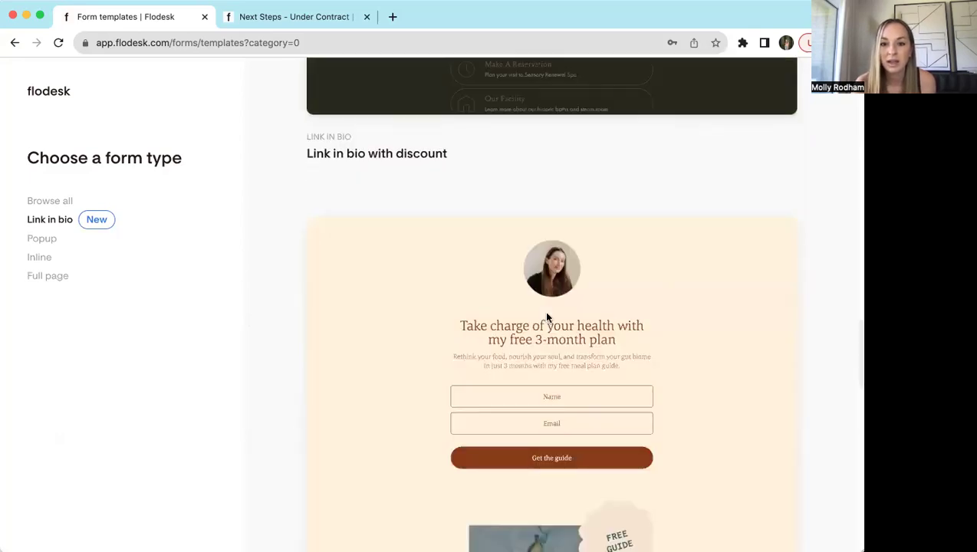
scroll(547, 317, up, 4)
scroll(547, 317, up, 2)
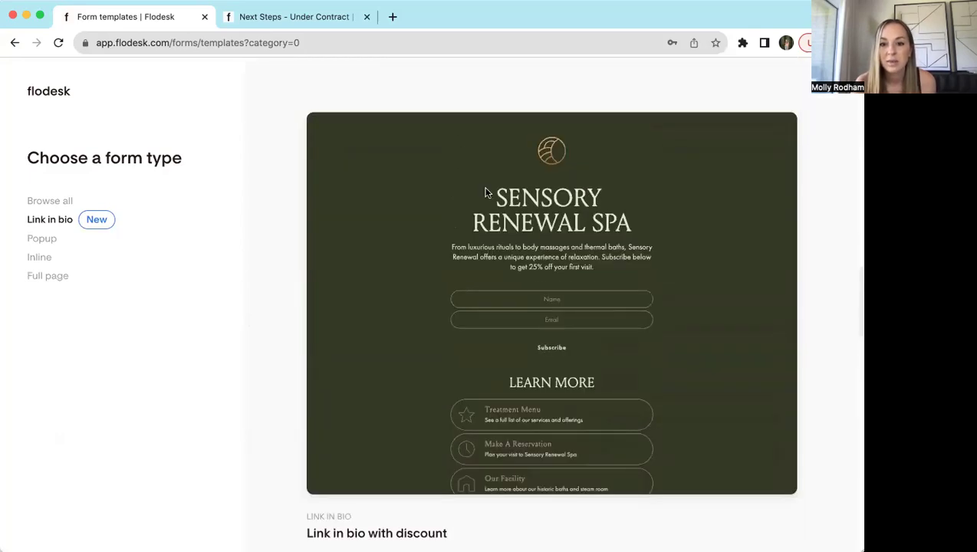
mouse_move(557, 247)
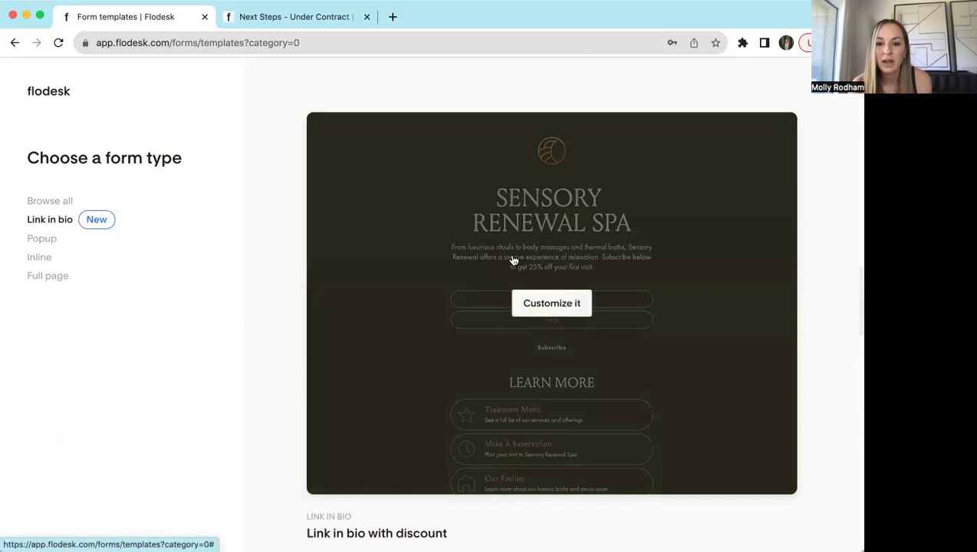
scroll(408, 393, down, 1)
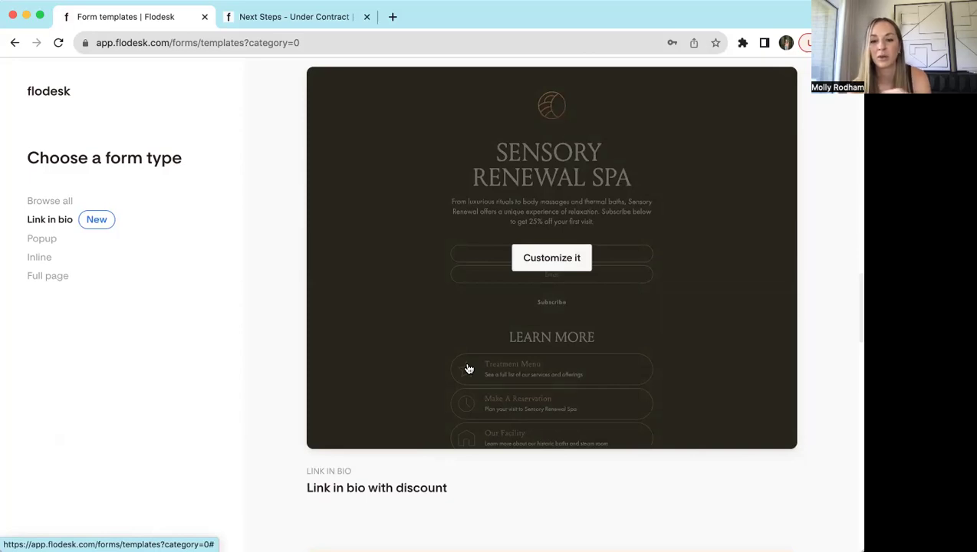
scroll(469, 369, down, 6)
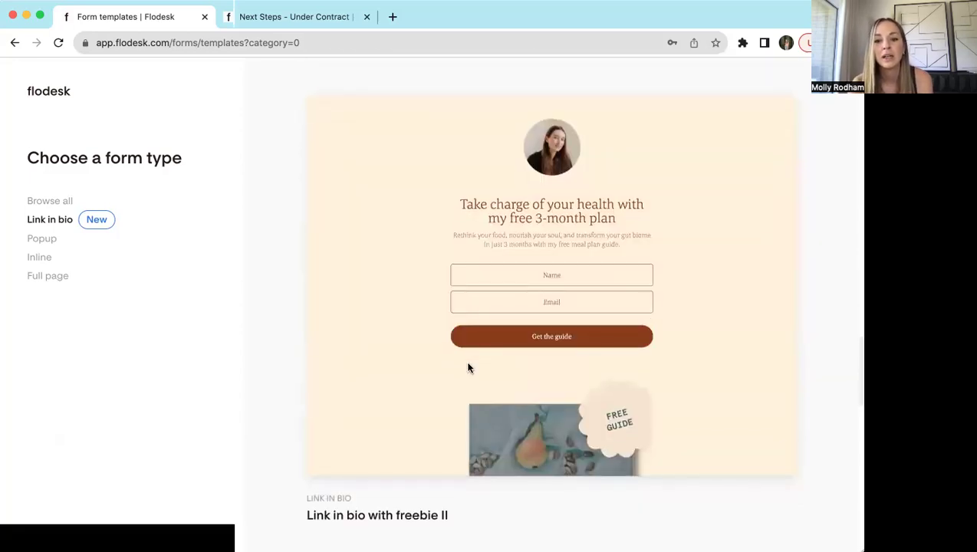
scroll(468, 368, down, 6)
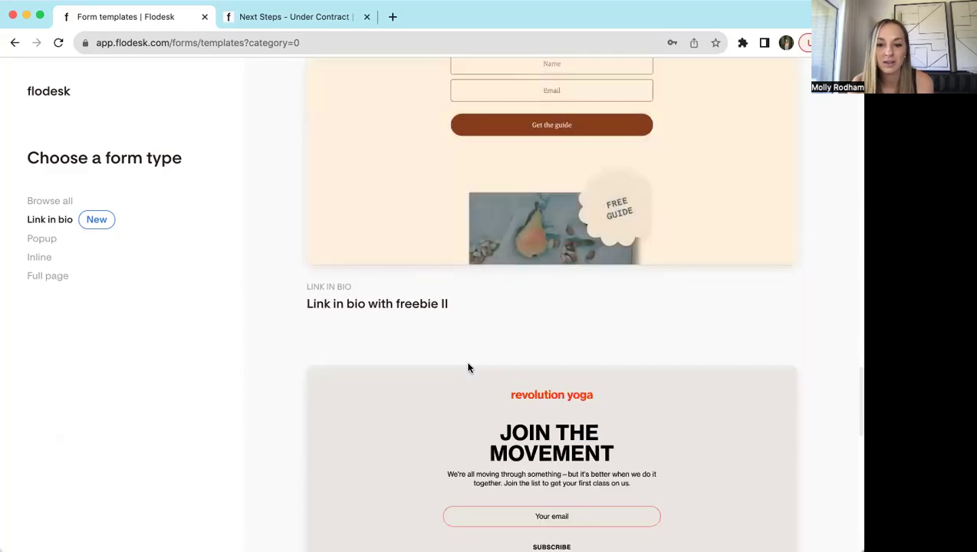
scroll(468, 369, down, 5)
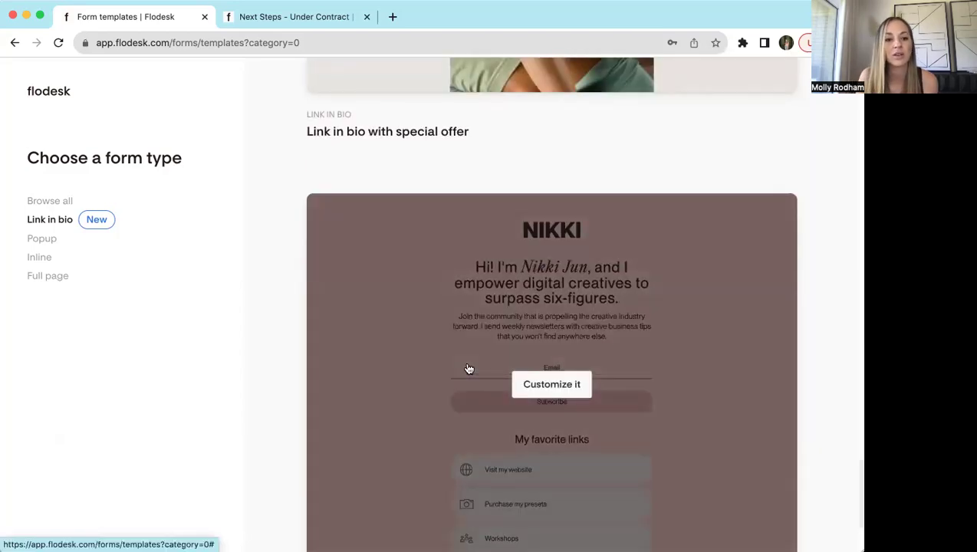
scroll(41, 247, up, 1)
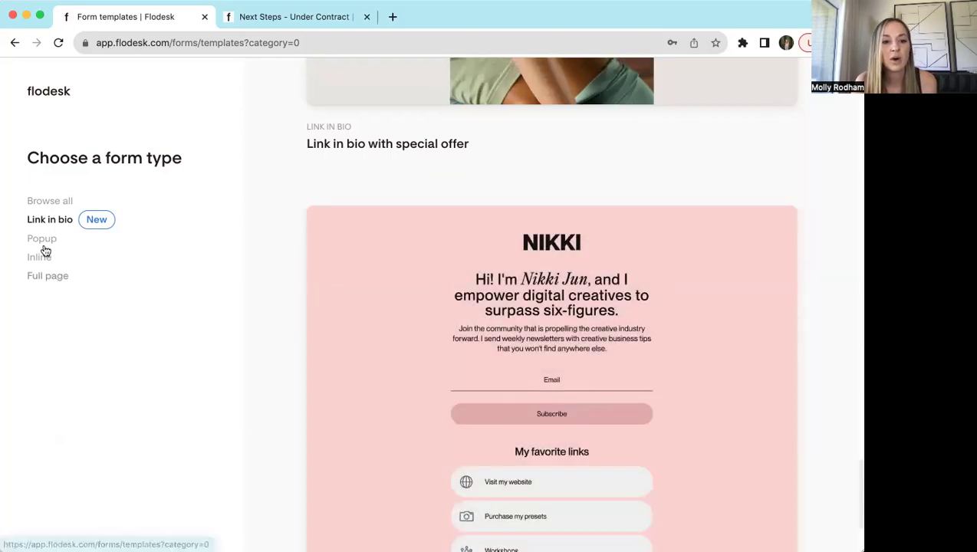
- Look over the Popup and Full page form templates, including the Full page with image design
click(39, 241)
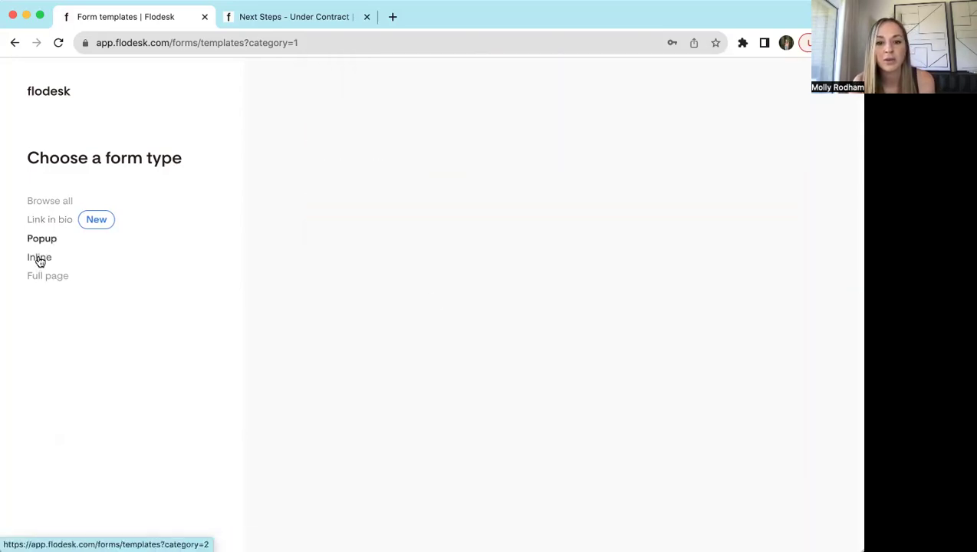
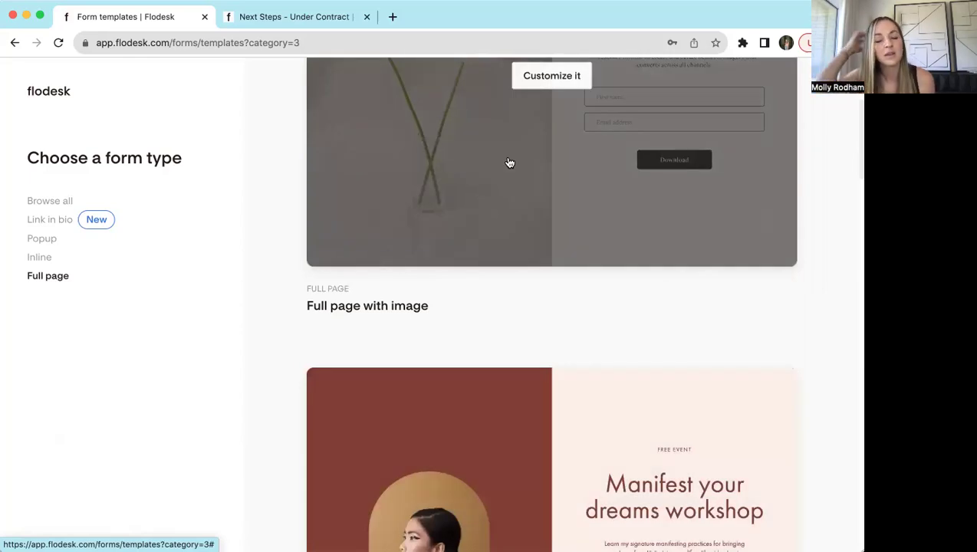
scroll(515, 165, up, 2)
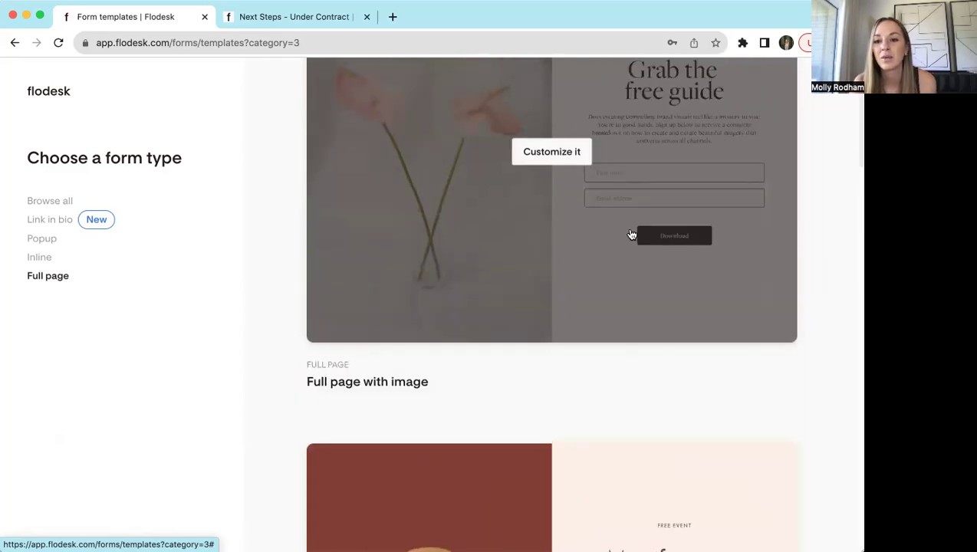
scroll(641, 238, up, 5)
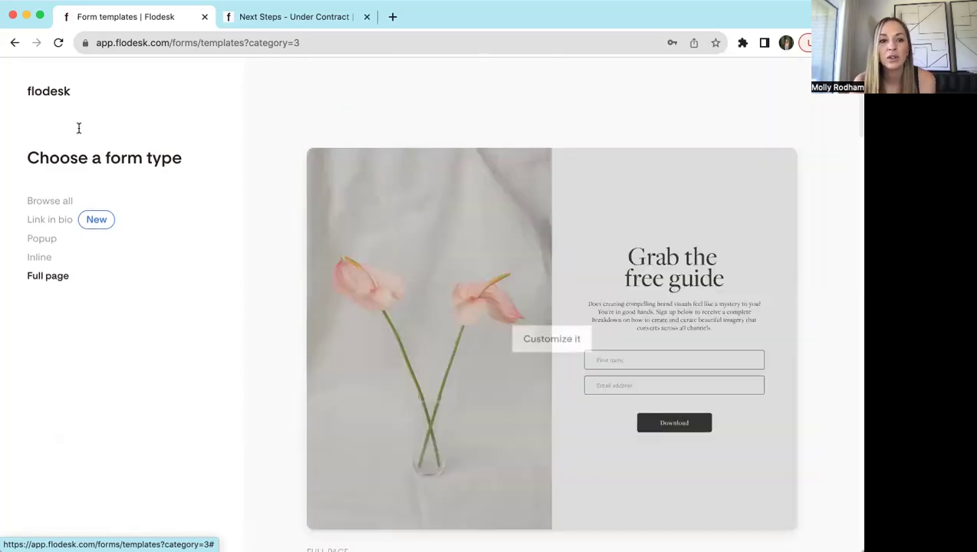
- Leave the form templates and start a new workflow from the Workflows section
click(57, 93)
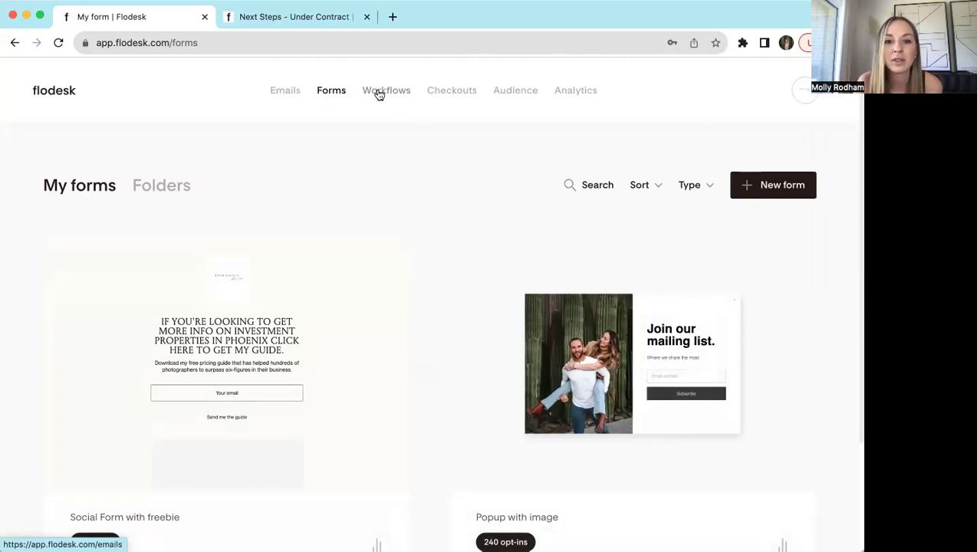
click(387, 97)
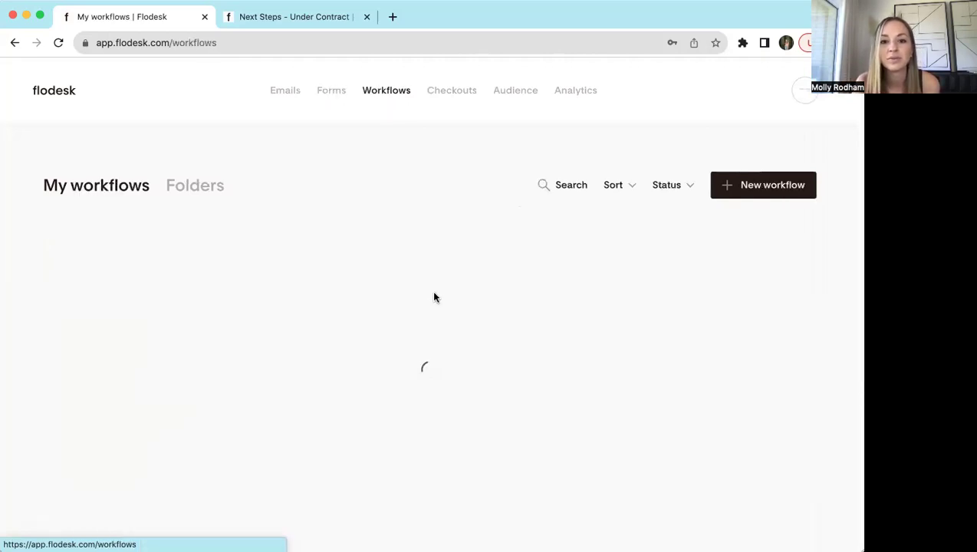
click(761, 188)
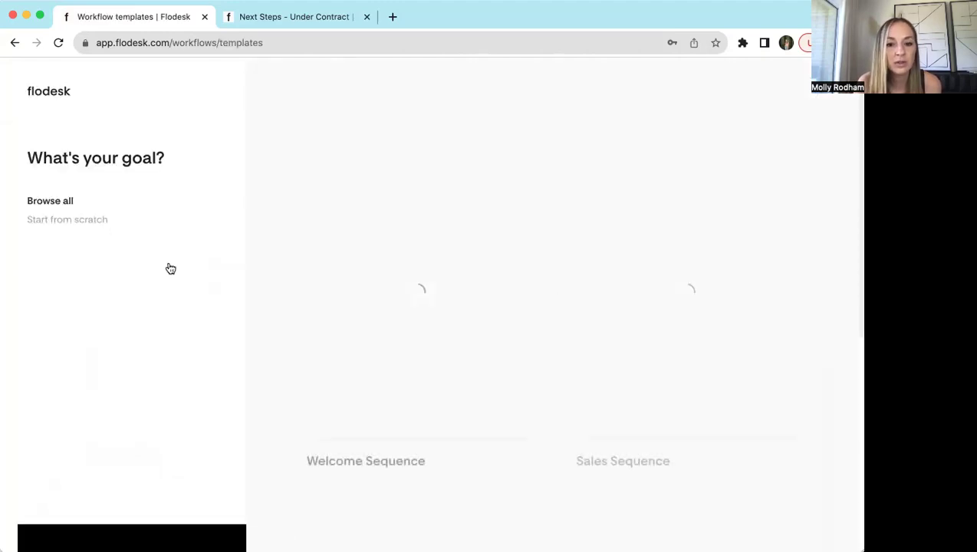
- Create the workflow from the Lead Magnet Delivery template and open it for customizing
scroll(626, 299, down, 2)
scroll(627, 303, down, 5)
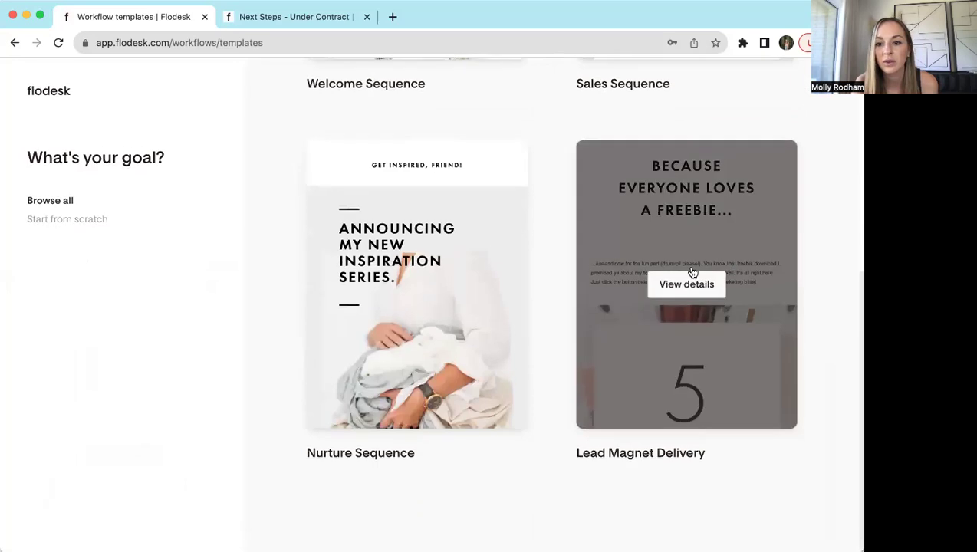
click(686, 230)
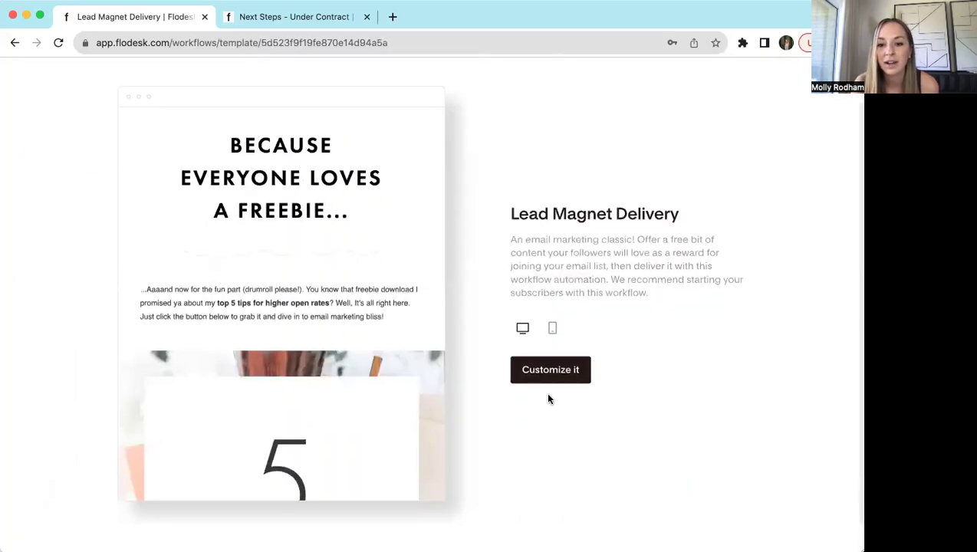
click(551, 370)
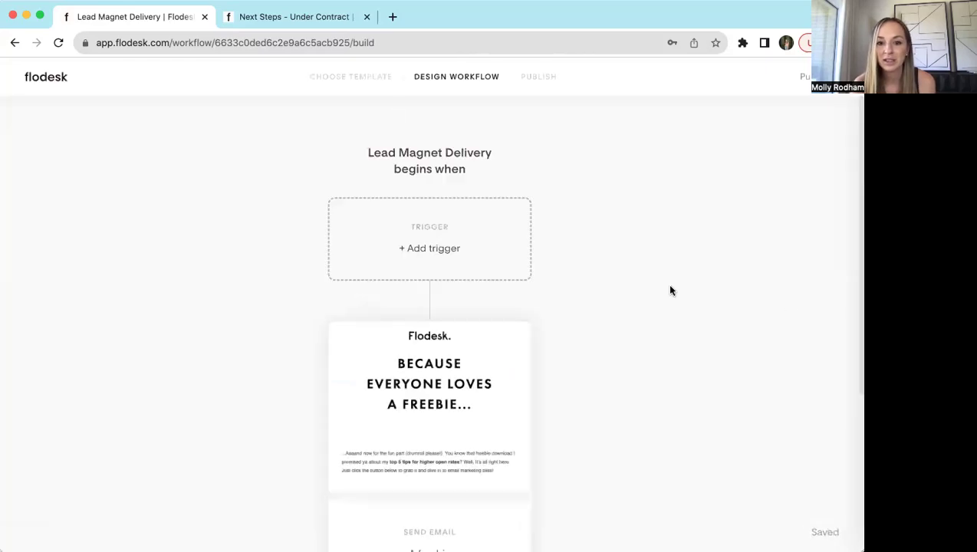
- Open the workflow's trigger settings with the subscriber-added-to-segment option and look through the available segments without choosing one
click(426, 245)
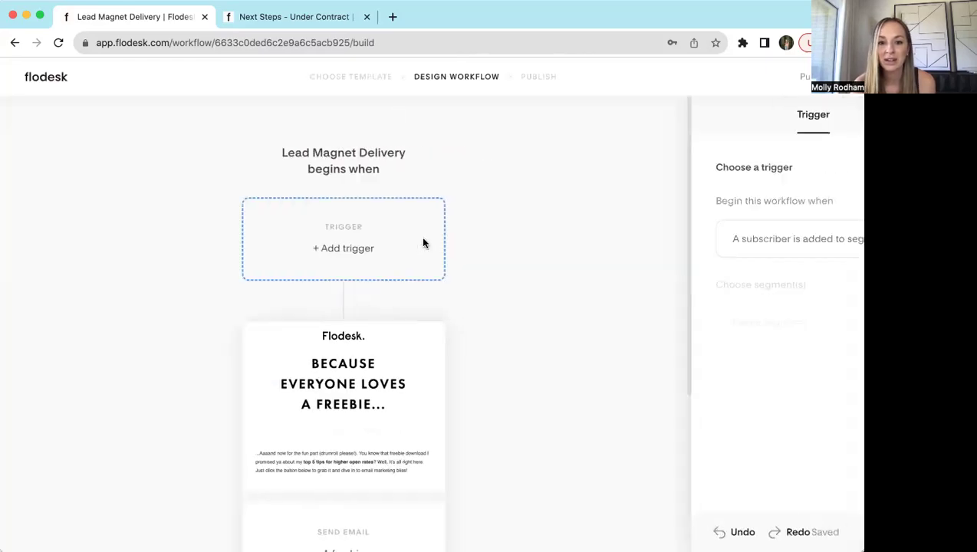
click(775, 242)
click(729, 302)
click(755, 323)
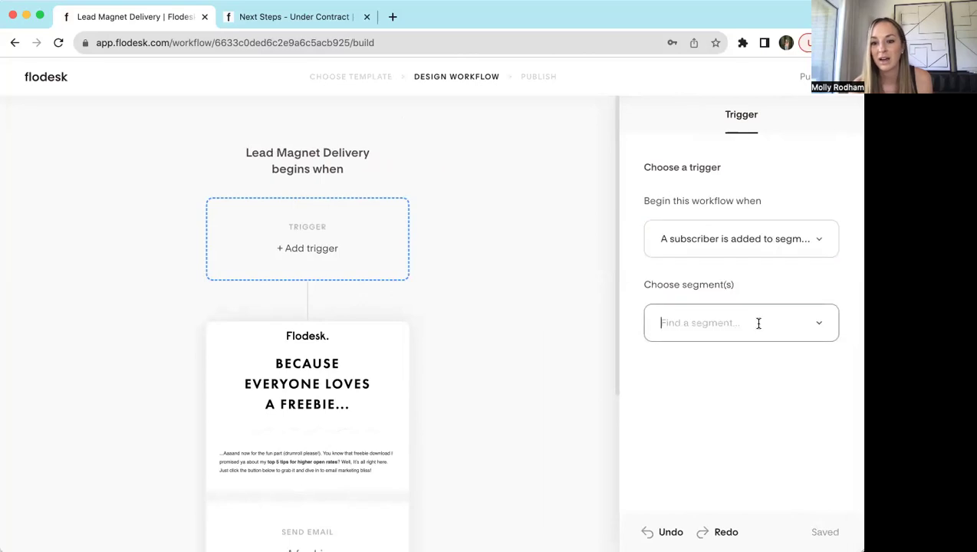
scroll(735, 442, down, 3)
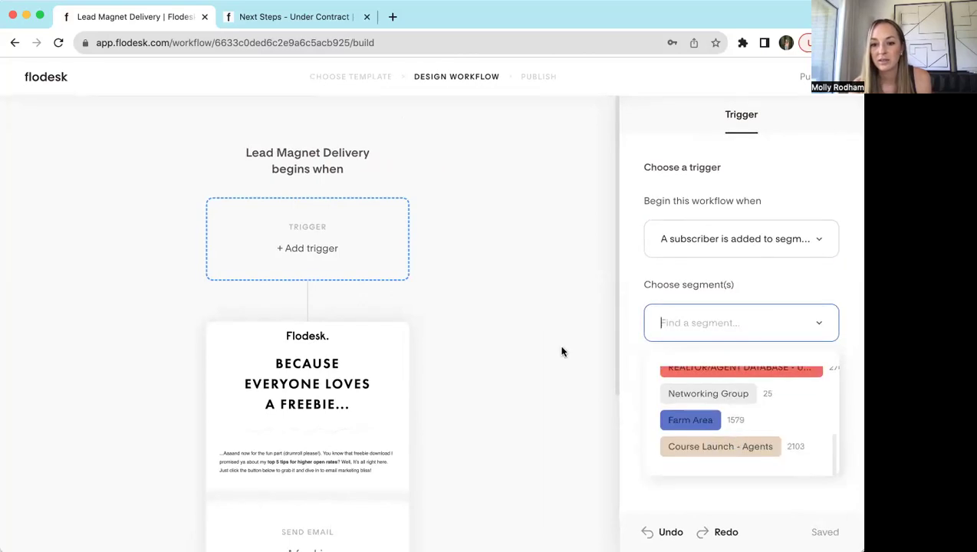
click(509, 343)
- Review the freebie email step and show the step types that can be added between it and the workflow exit
scroll(462, 370, down, 5)
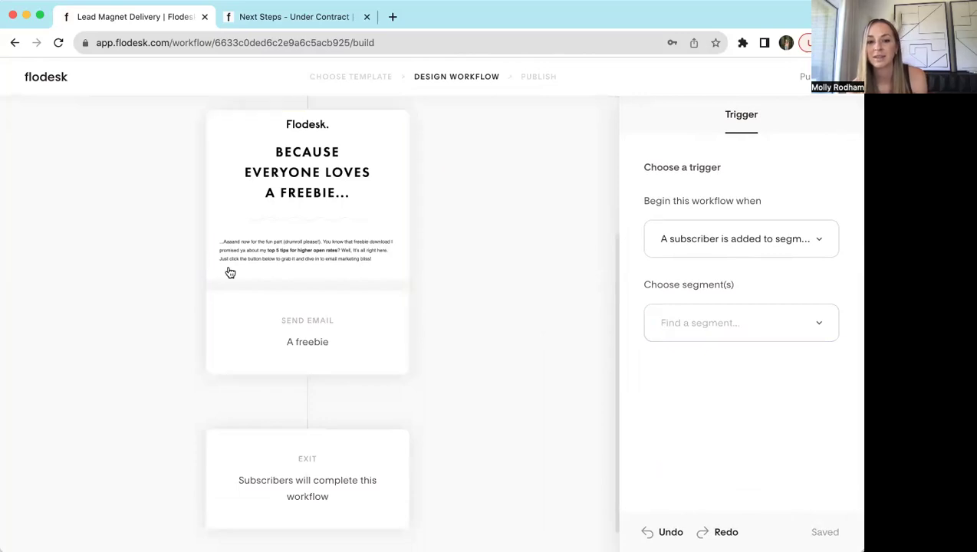
scroll(274, 168, down, 1)
scroll(307, 361, down, 1)
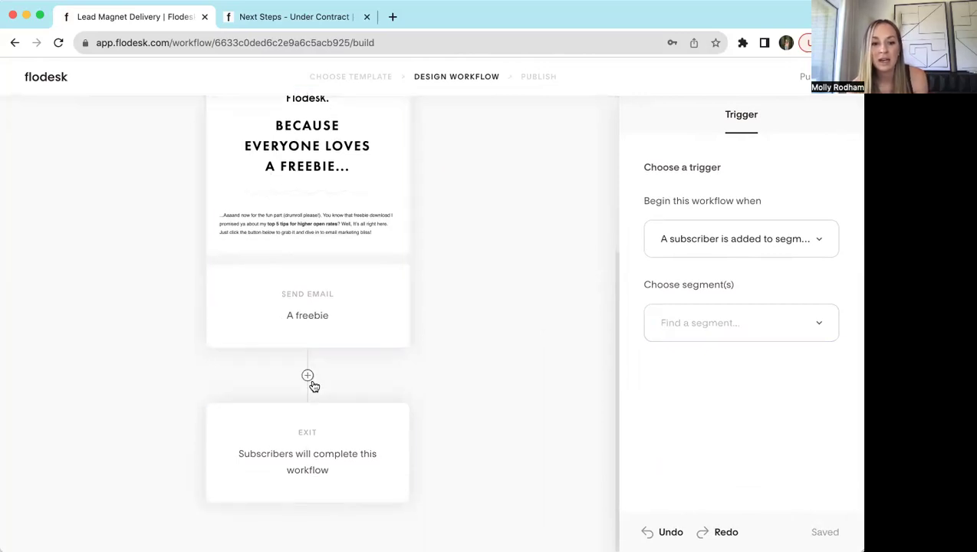
click(307, 375)
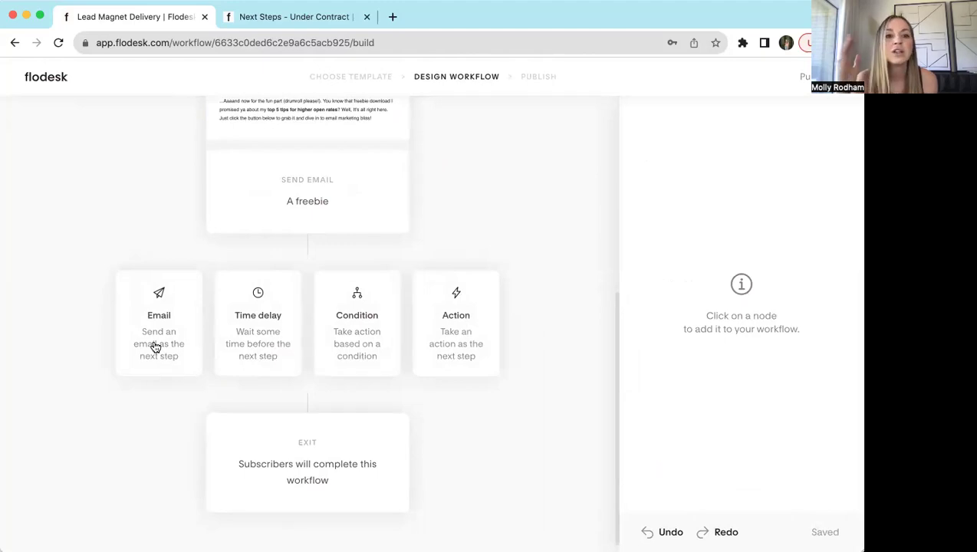
- Leave the Lead Magnet Delivery workflow builder and go to the Emails section
click(35, 77)
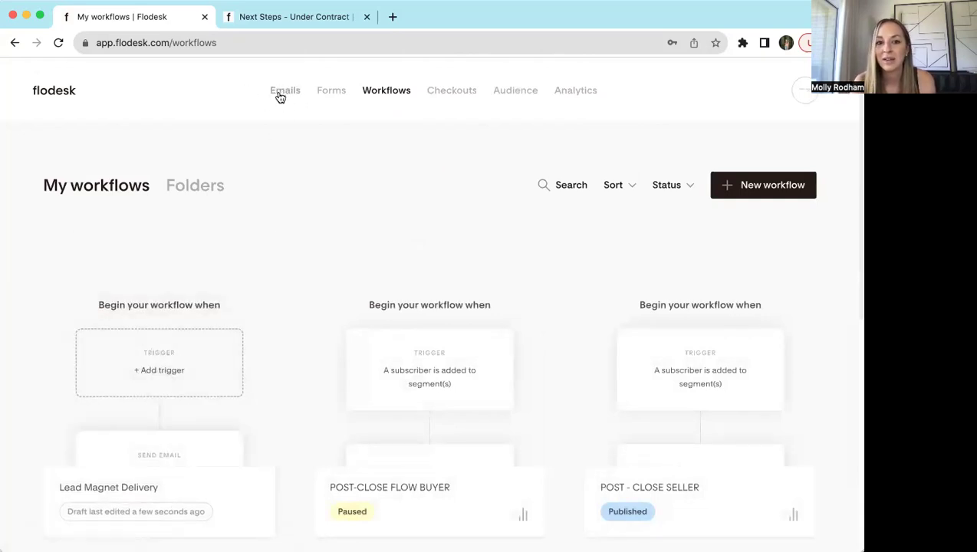
click(278, 94)
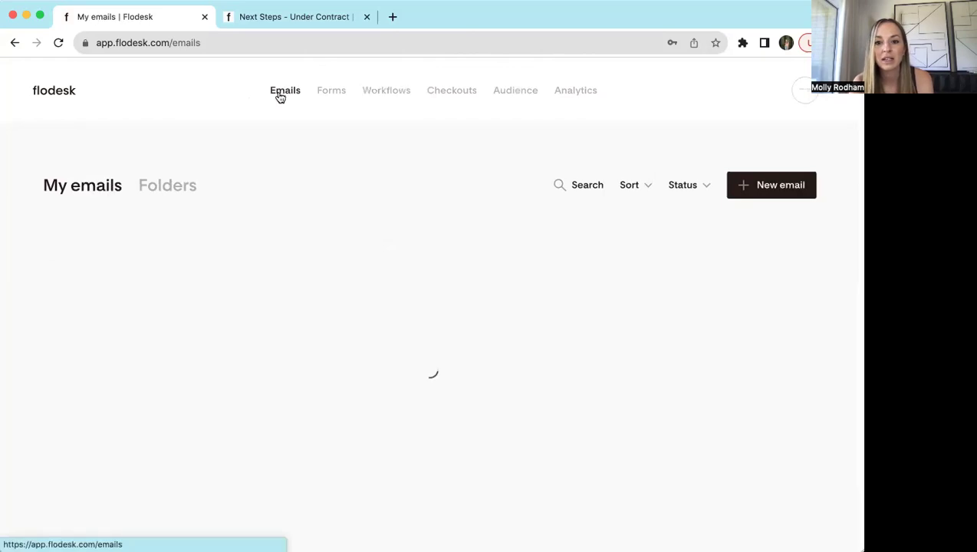